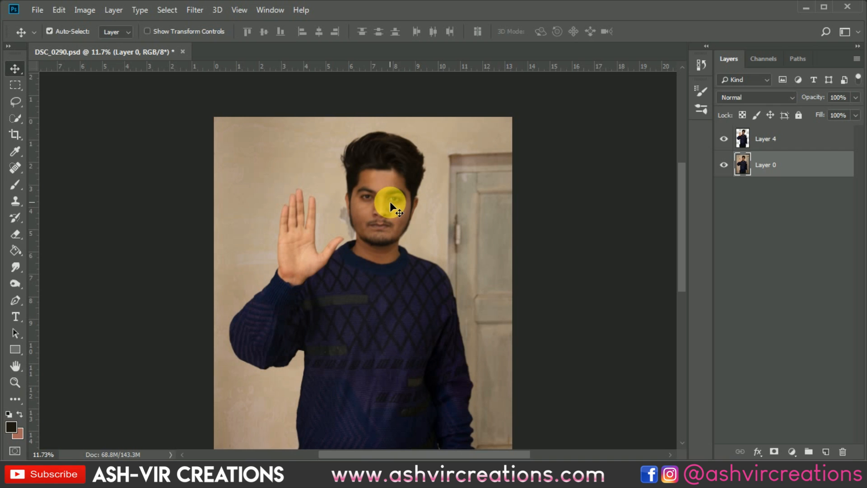
Select the man on Layer 0 with a 400 px Quick Selection brush and copy the selection to a new layer
left_click(20, 118)
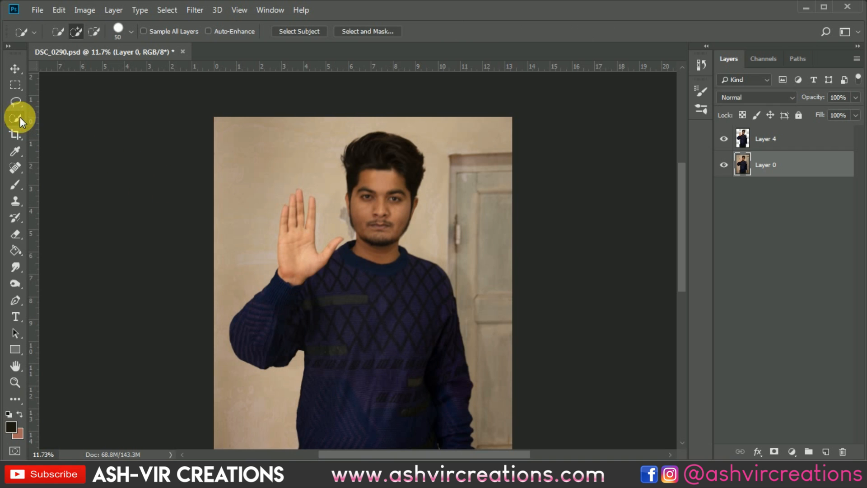
left_click(77, 33)
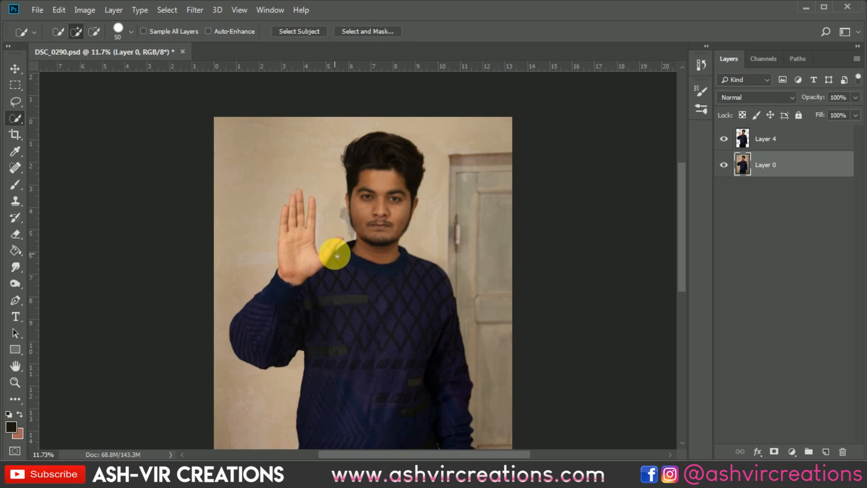
key("bracketright")
key("bracketright")
key("bracketright")
key("bracketright")
key("bracketright")
key("bracketright")
key("bracketright")
key("bracketright")
key("bracketright")
key("bracketright")
key("bracketright")
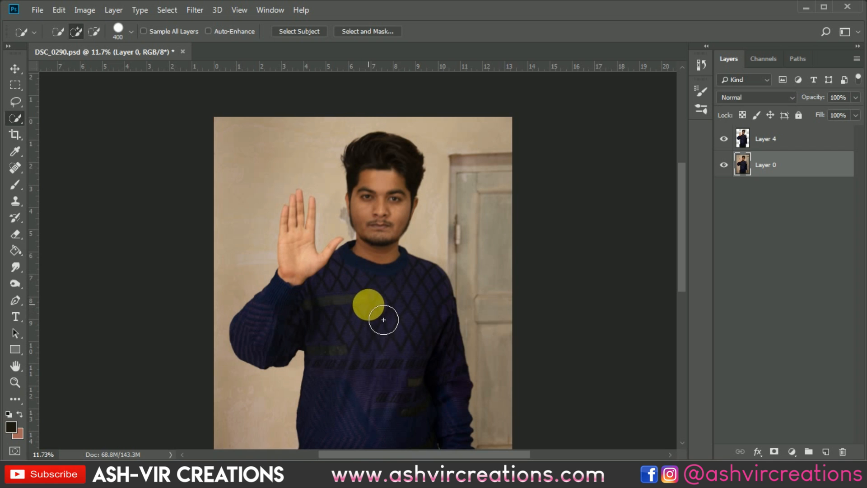
left_click_drag(368, 305, 375, 355)
scroll(374, 355, "down", 2)
scroll(374, 354, "down", 1)
mouse_move(372, 252)
left_mouse_down()
mouse_move(385, 319)
mouse_move(327, 223)
mouse_move(380, 147)
mouse_move(383, 167)
mouse_move(309, 169)
mouse_move(362, 201)
mouse_move(394, 176)
mouse_move(379, 145)
left_mouse_up()
right_click(379, 145)
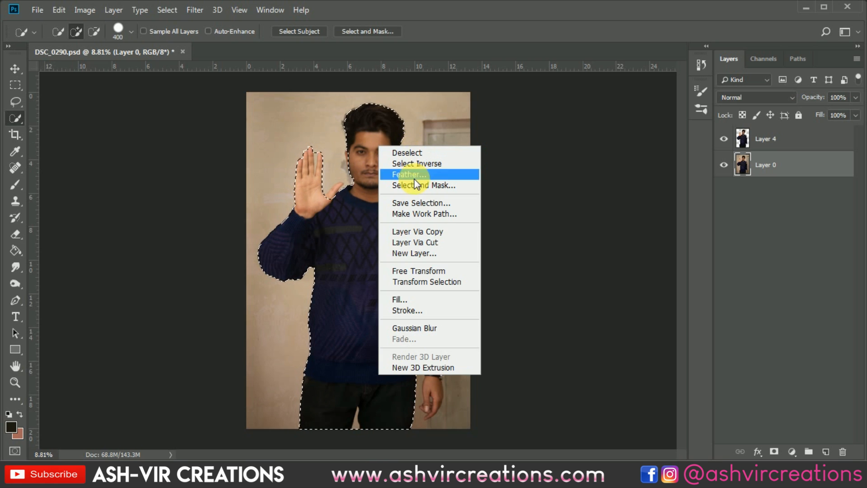
left_click(415, 227)
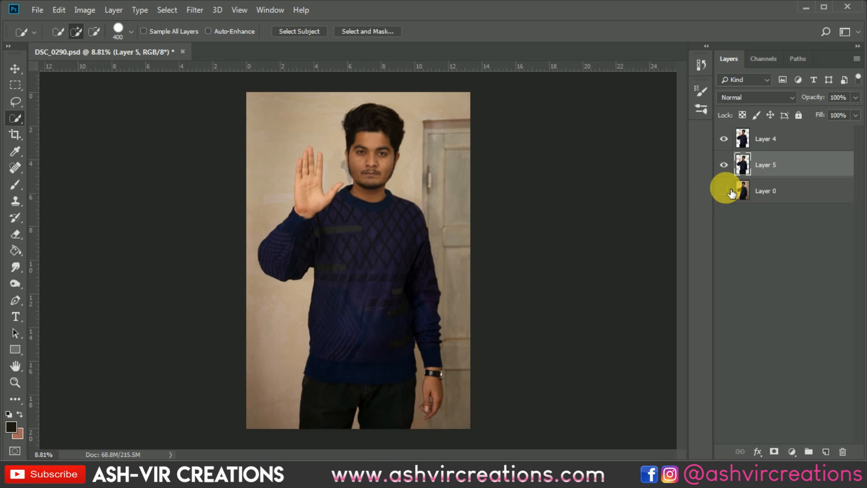
Hide Layer 0 and delete the newly copied Layer 5
left_click(724, 190)
key("Delete")
key("v")
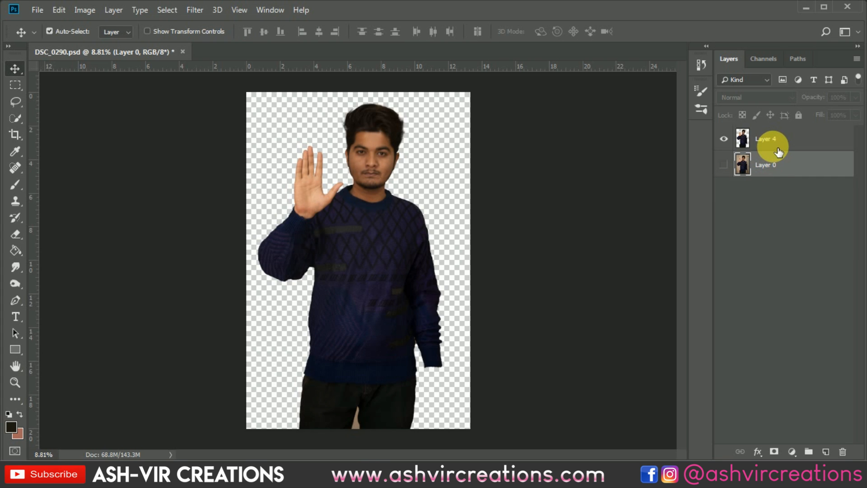
Duplicate the man's cutout on Layer 4, keeping the default name
left_click(768, 140)
scroll(345, 151, "up", 3)
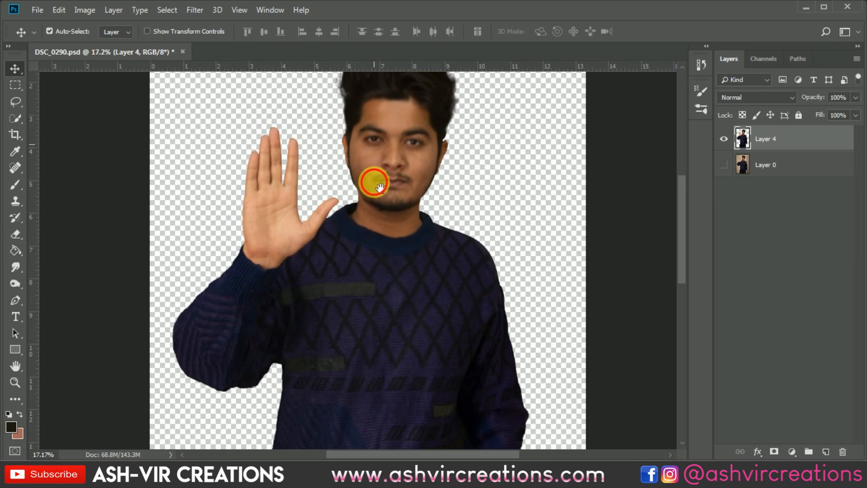
scroll(375, 207, "up", 2)
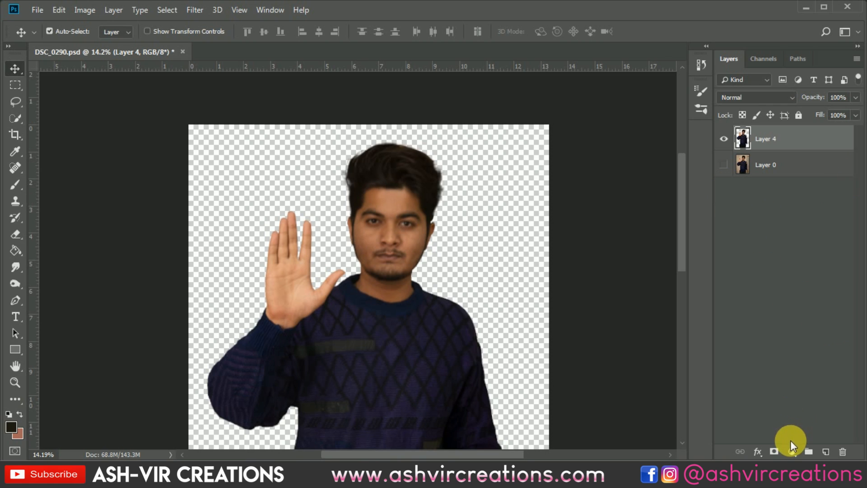
right_click(825, 142)
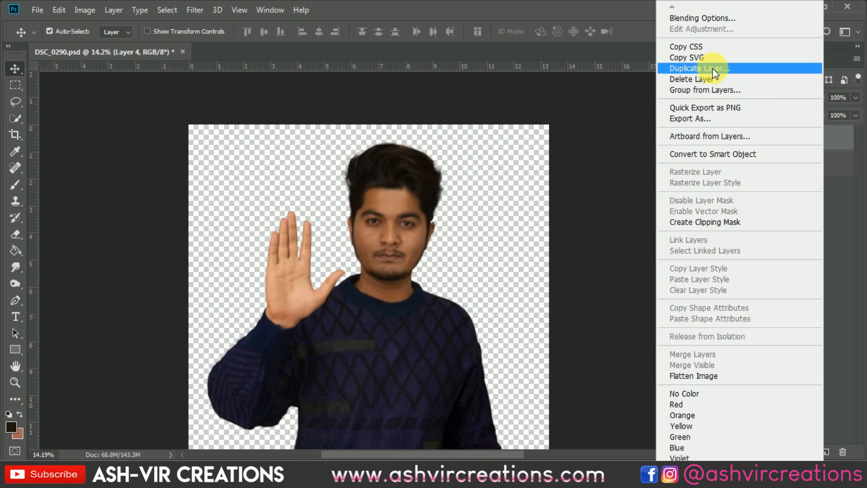
left_click(715, 69)
left_click(548, 121)
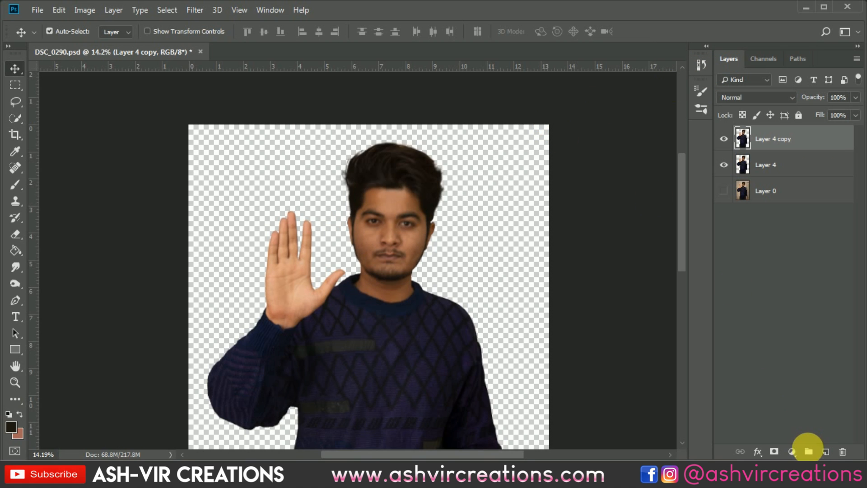
Add a Levels adjustment layer above the copy with input levels of 10, 1.17 and 209, and compare the image with and without it
left_click(791, 452)
left_click(787, 280)
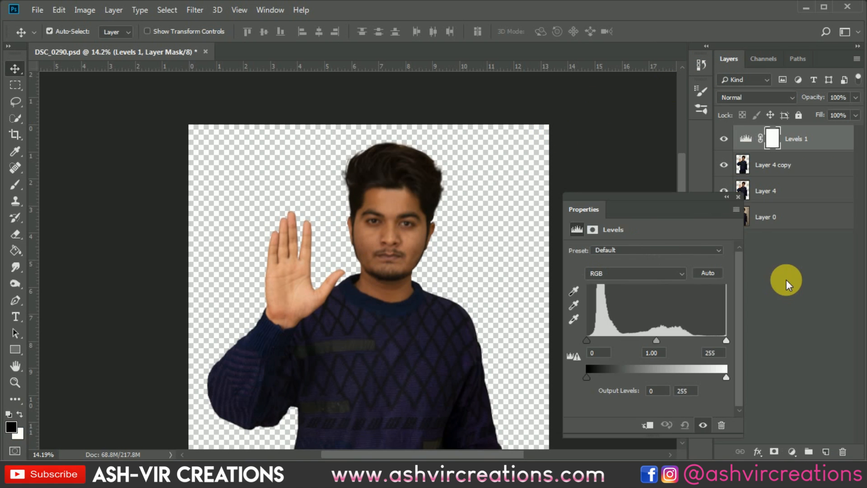
left_click_drag(726, 339, 701, 339)
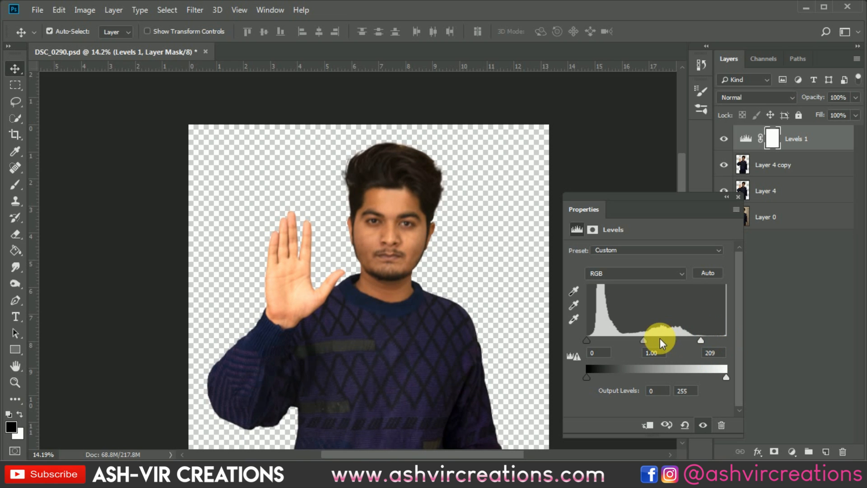
left_click_drag(644, 338, 640, 338)
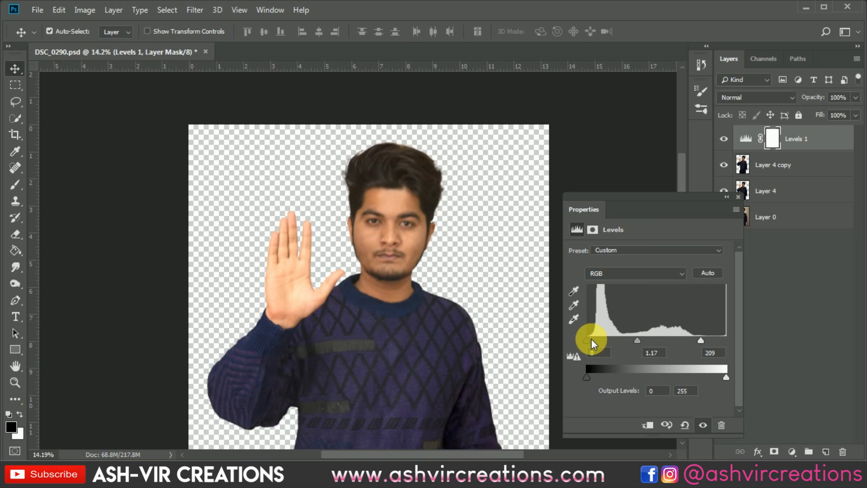
left_click_drag(591, 339, 595, 340)
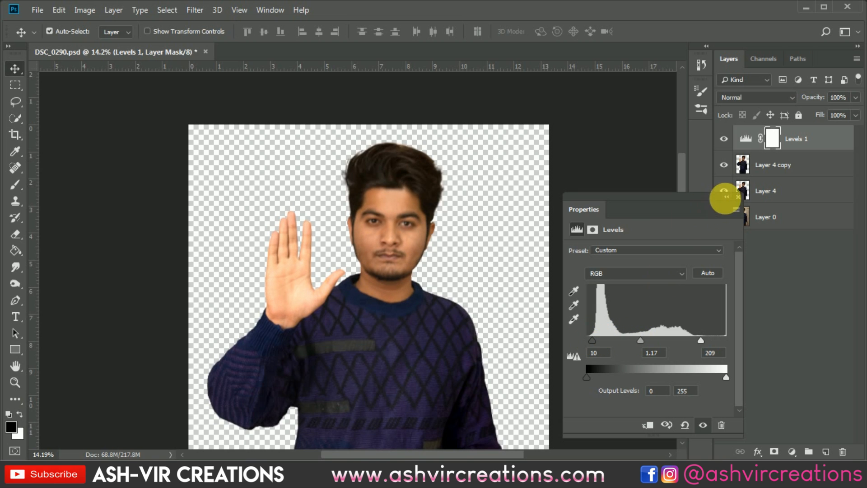
left_click(739, 196)
left_click(725, 139)
left_click(727, 139)
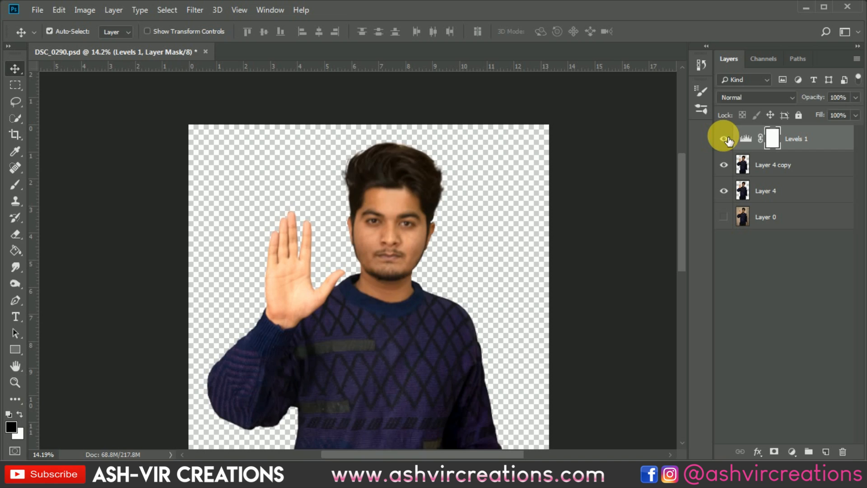
left_click(727, 139)
left_click(727, 139)
Merge the Levels 1 adjustment with Layer 4 copy
left_click(782, 164)
right_click(783, 164)
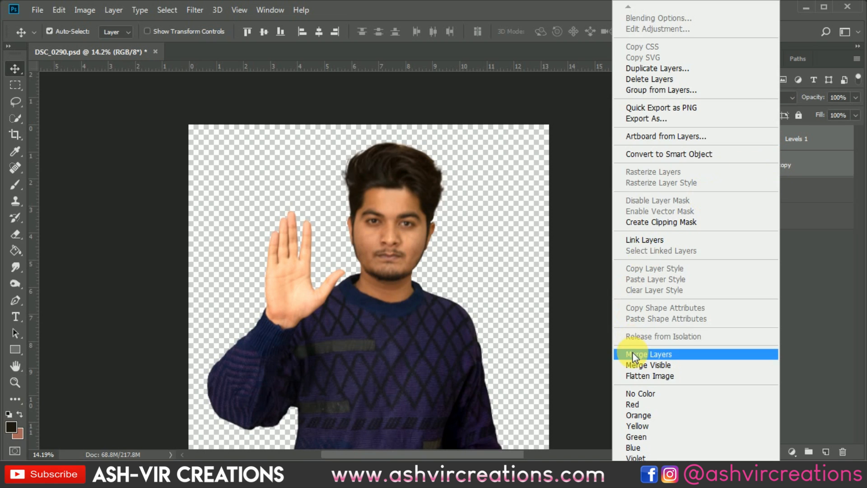
left_click(633, 353)
Erase over parts of the man on the merged Levels 1 layer with a soft 900 px Eraser at 75% opacity
left_click(17, 229)
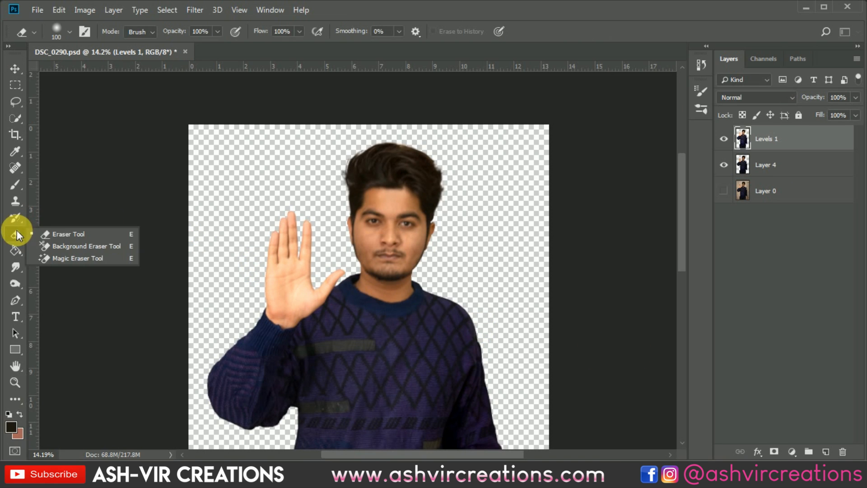
left_click(55, 232)
right_click(241, 183)
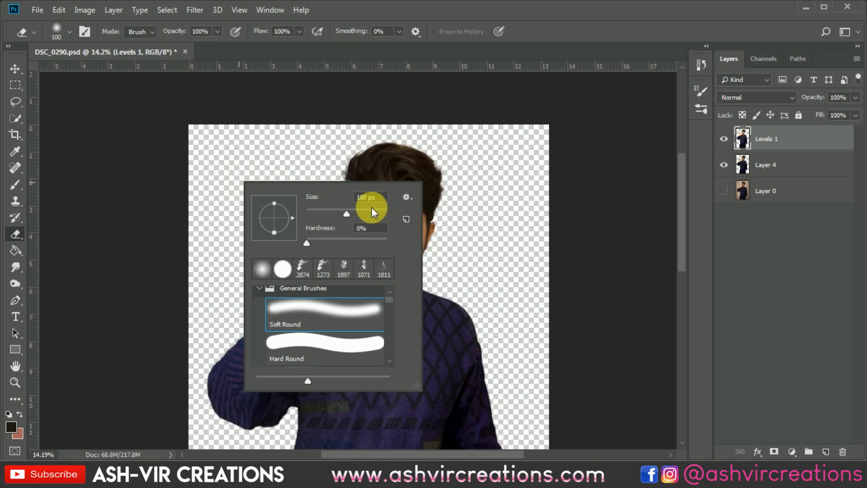
left_click(378, 211)
left_click(585, 19)
key("bracketright")
key("bracketright")
key("bracketright")
key("bracketright")
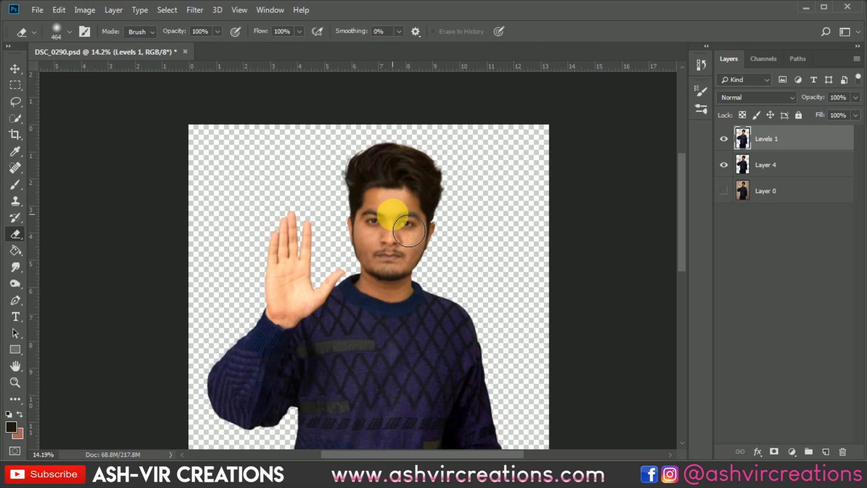
left_click_drag(185, 35, 173, 36)
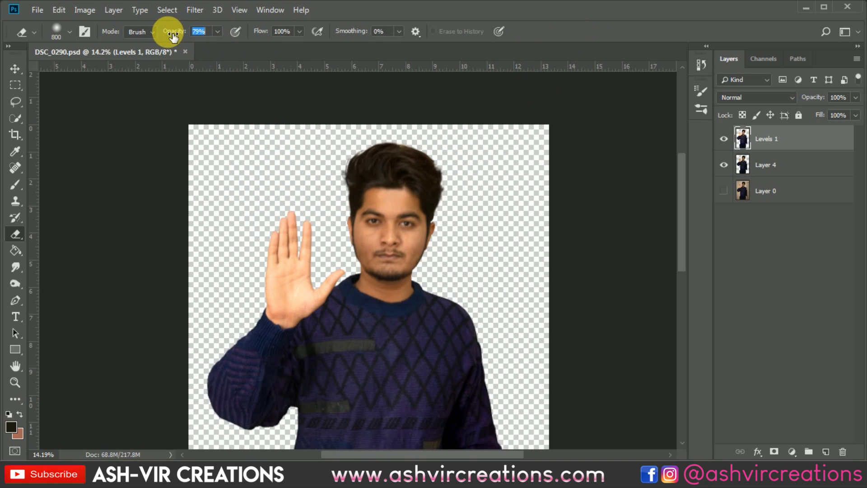
key("bracketright")
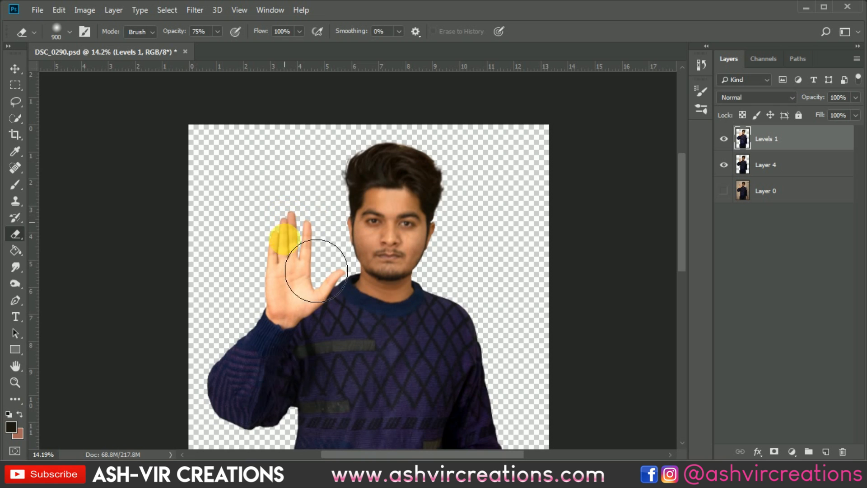
mouse_move(320, 328)
left_mouse_down()
mouse_move(354, 328)
mouse_move(349, 310)
mouse_move(310, 335)
mouse_move(317, 240)
mouse_move(318, 326)
mouse_move(345, 319)
mouse_move(353, 291)
mouse_move(308, 226)
mouse_move(501, 202)
left_mouse_up()
Compare the man with and without the Levels 1 layer by toggling its visibility
left_click(724, 138)
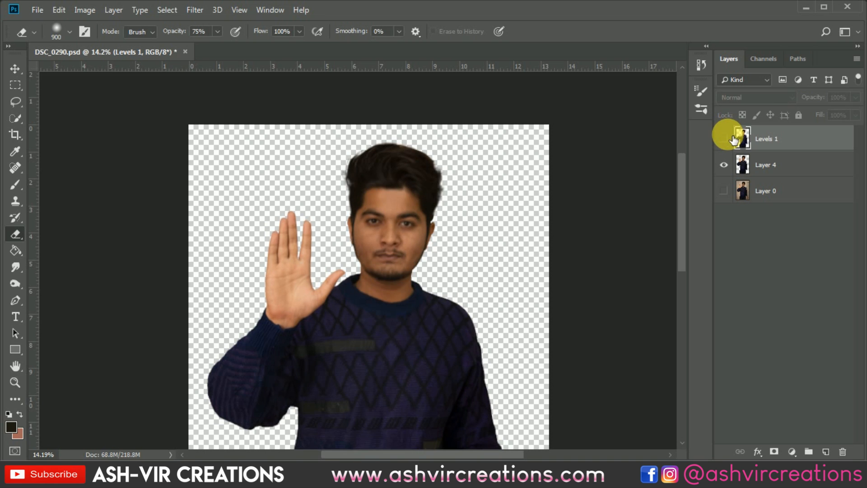
left_click(725, 139)
left_click(725, 139)
left_click(725, 139)
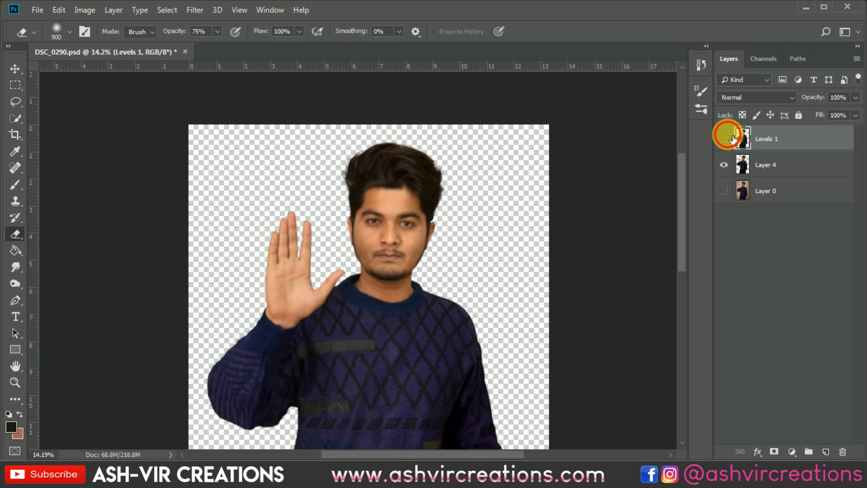
left_click(724, 139)
left_click(724, 139)
left_click(725, 139)
left_click(732, 138)
left_click(732, 138)
left_click(732, 138)
left_click(725, 139)
left_click(725, 138)
Merge the Levels 1 layer with Layer 4
left_click(768, 162, "shift")
right_click(764, 159)
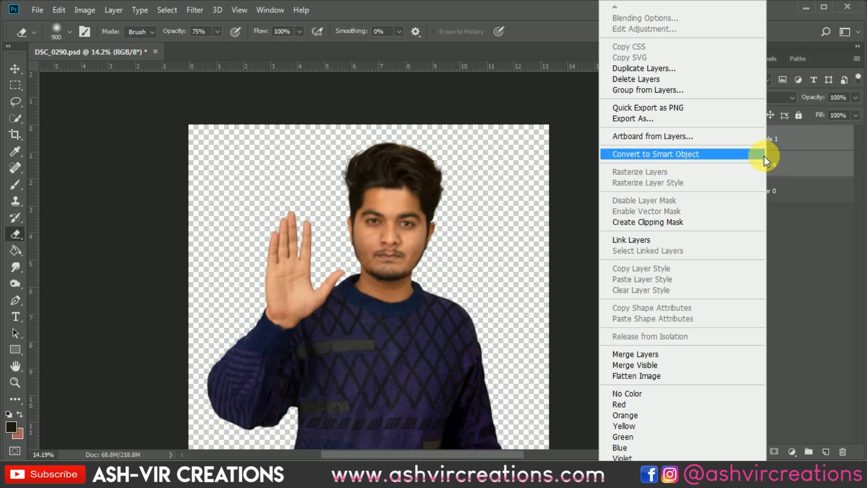
left_click(654, 353)
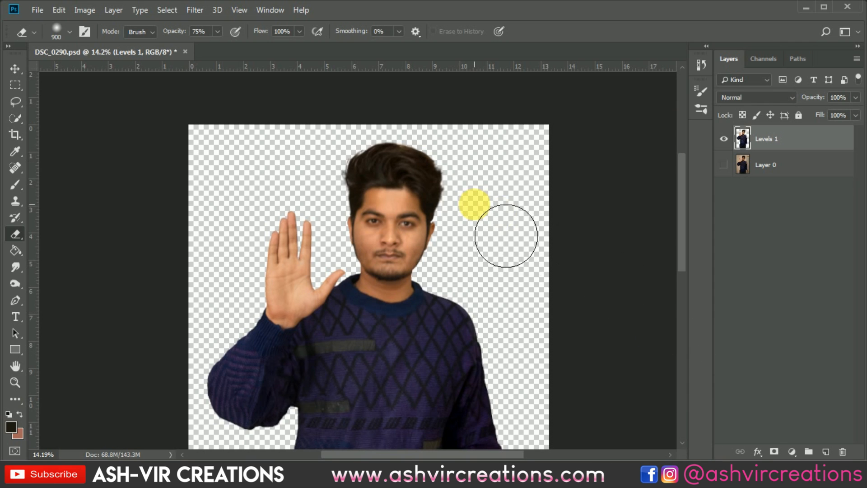
Make Layer 0 the active layer and open the Room image from the Water Glass folder
key("v")
left_click(762, 165)
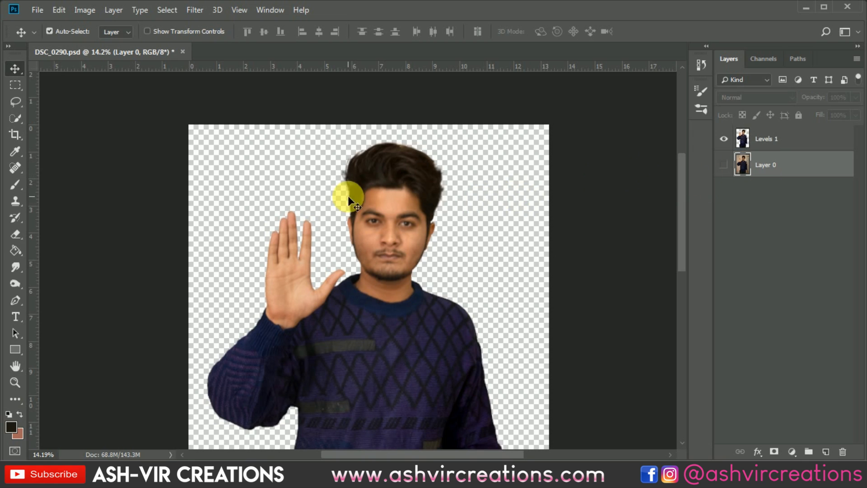
scroll(140, 160, "down", 1)
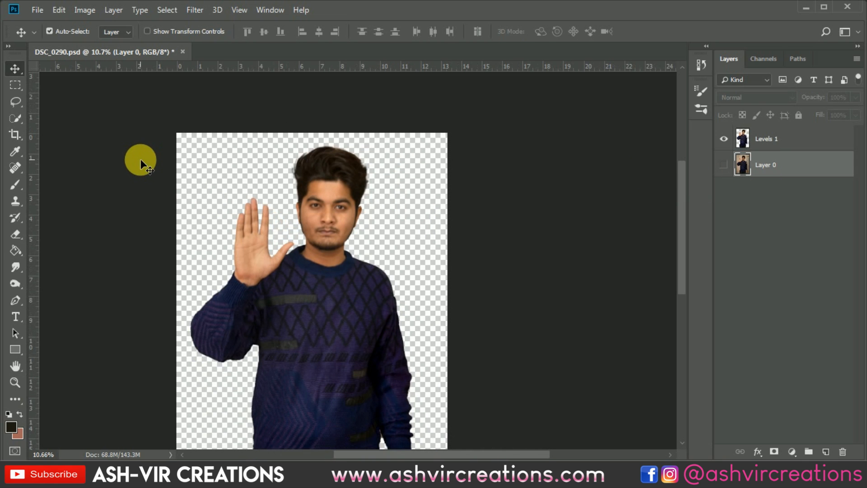
left_click(34, 10)
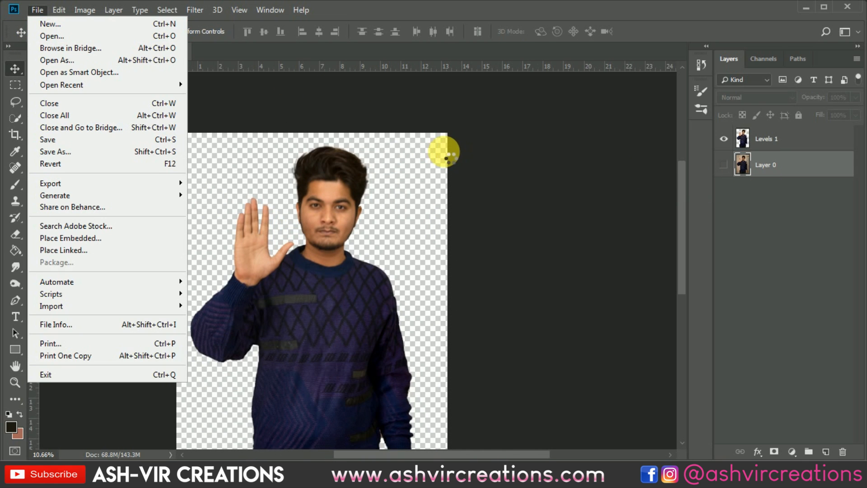
key("ctrl+o")
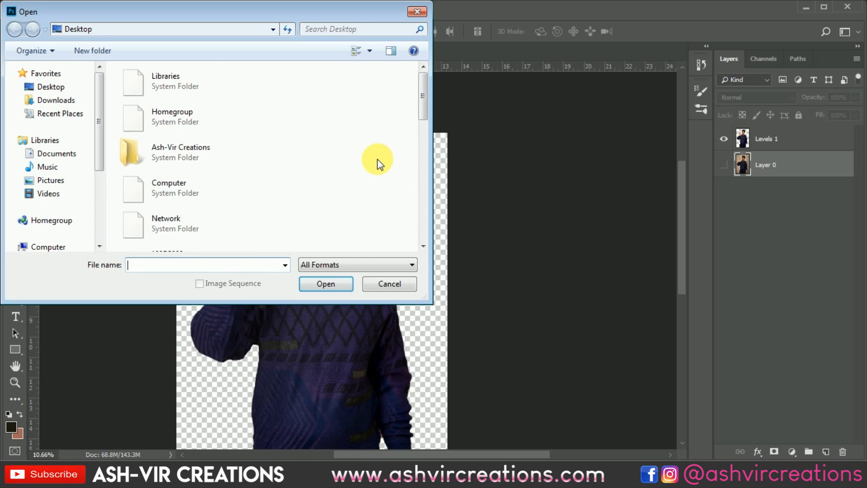
scroll(373, 162, "down", 5)
double_click(178, 229)
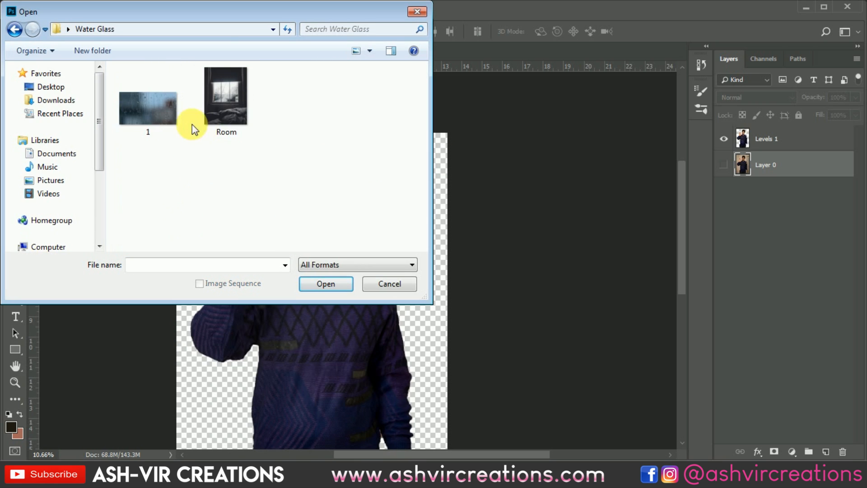
double_click(224, 101)
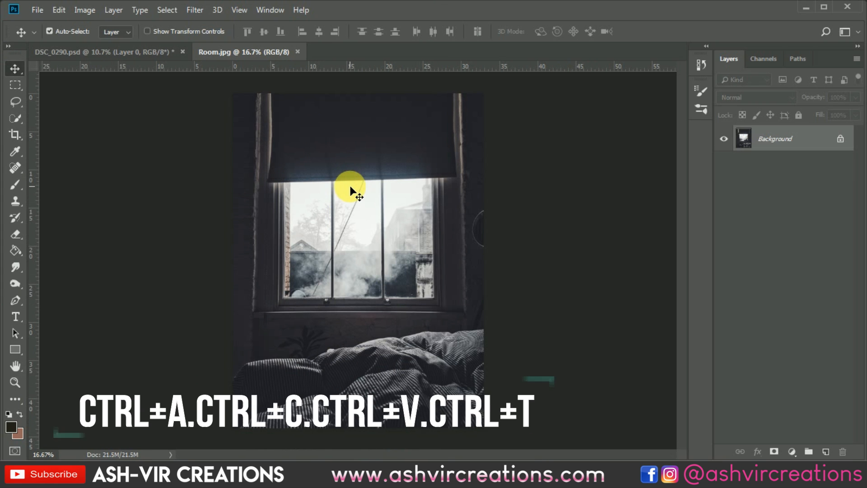
Copy the whole Room image into DSC_0290.psd directly above Layer 0 and position it behind the man's head and upper body
scroll(351, 187, "up", 1)
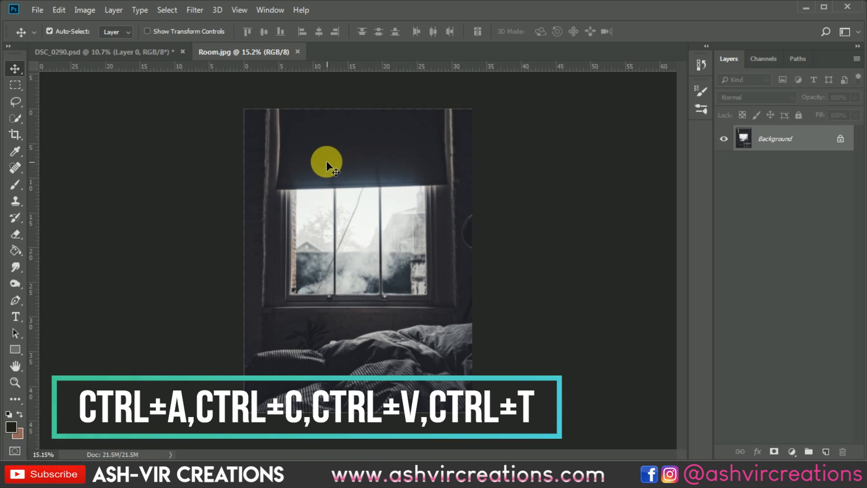
key("ctrl+a")
key("ctrl+c")
left_click(173, 49)
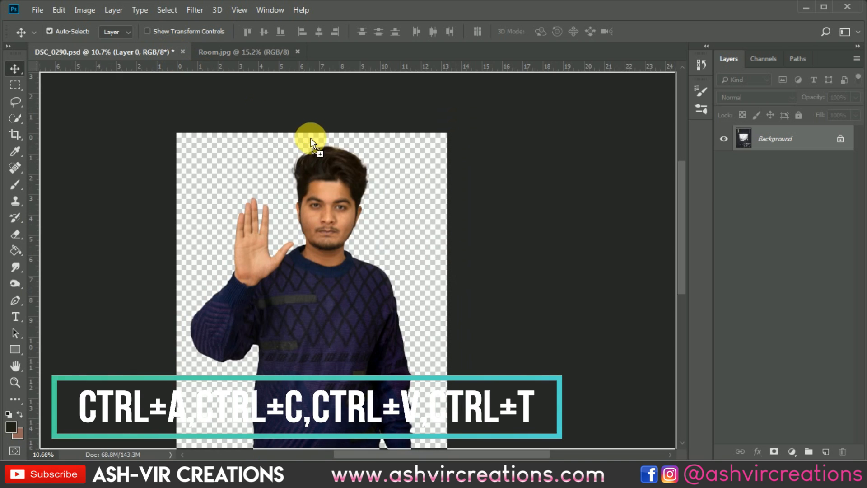
key("ctrl+v")
left_click_drag(366, 149, 379, 249)
Scale the room image on Layer 1 to 174.46% and position it to span the canvas width behind the man
left_click(58, 10)
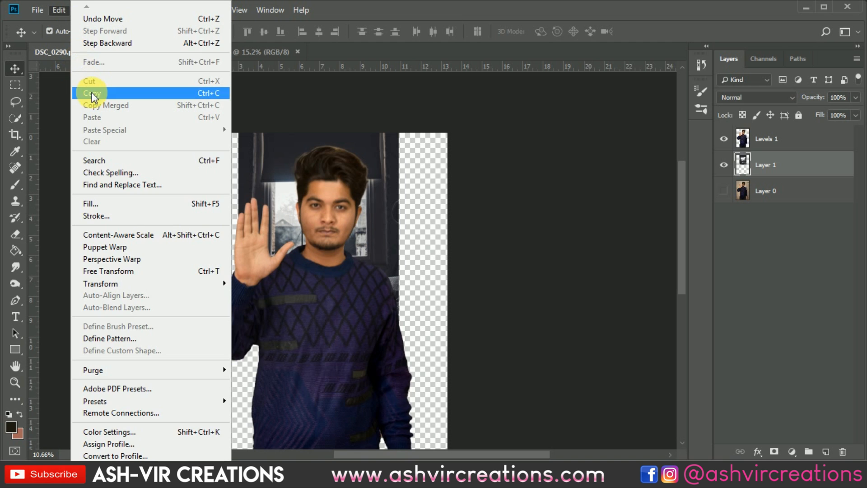
left_click(117, 272)
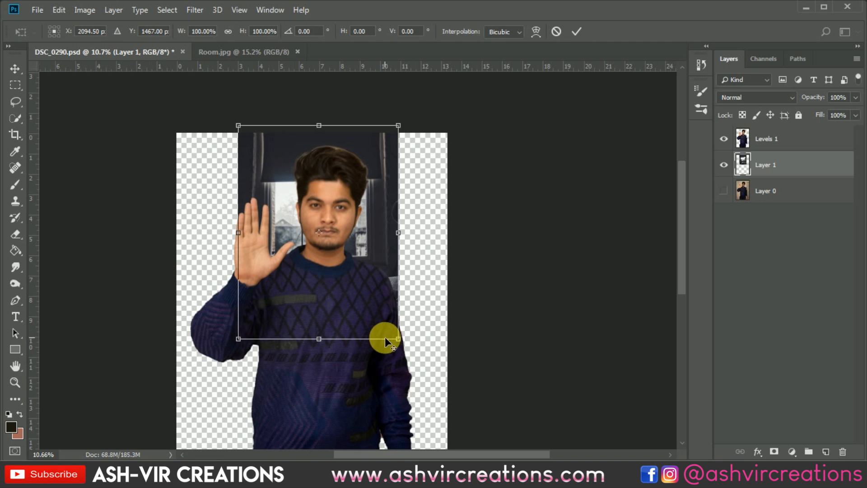
left_click_drag(403, 342, 492, 401)
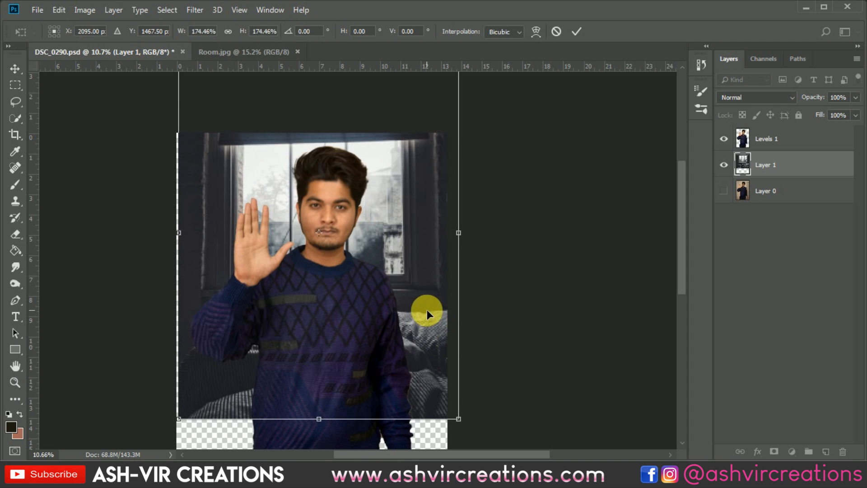
scroll(427, 310, "down", 2)
left_click_drag(433, 257, 424, 257)
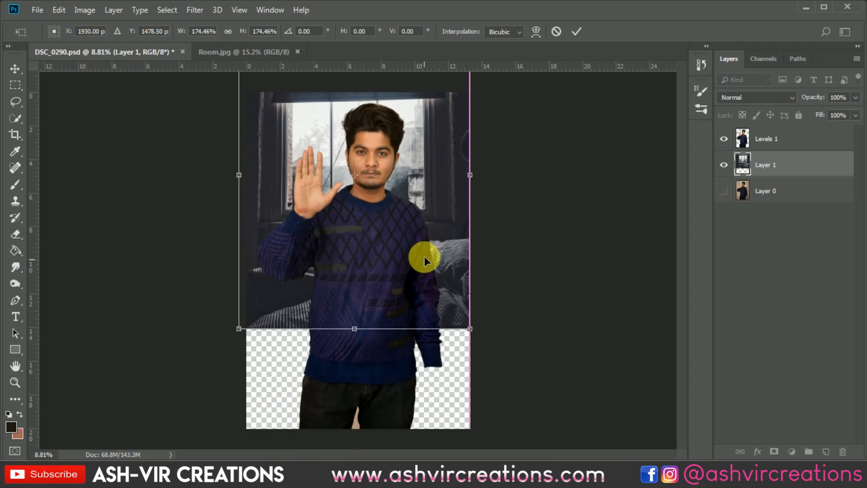
scroll(424, 256, "up", 3)
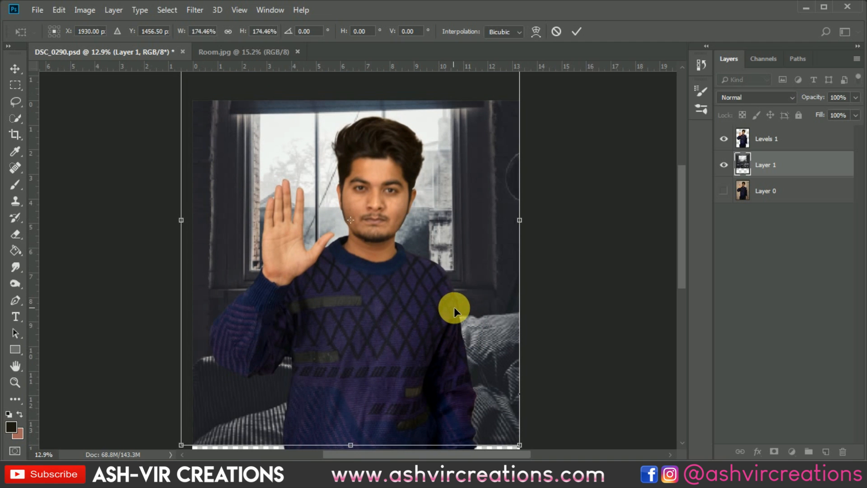
key("Return")
scroll(447, 298, "down", 1)
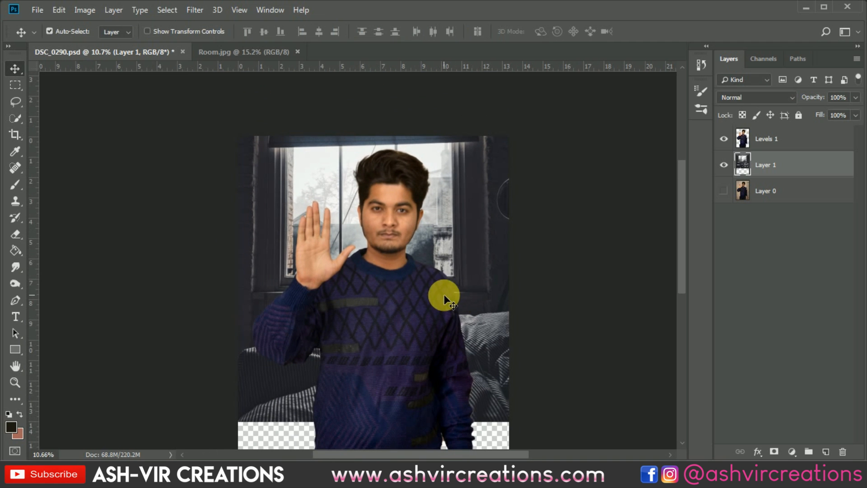
Set up a 1:1 (Square) crop framing the man's head, raised hand and torso across the width of the room background
left_click(264, 156)
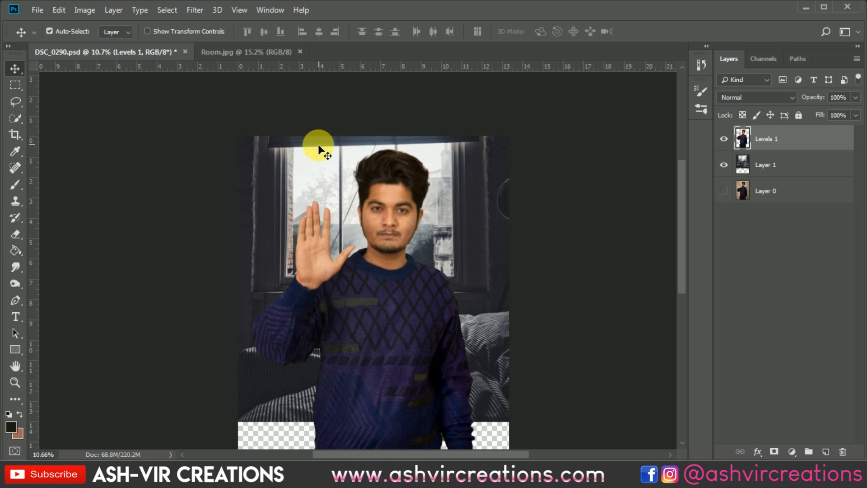
left_click_drag(320, 157, 325, 181)
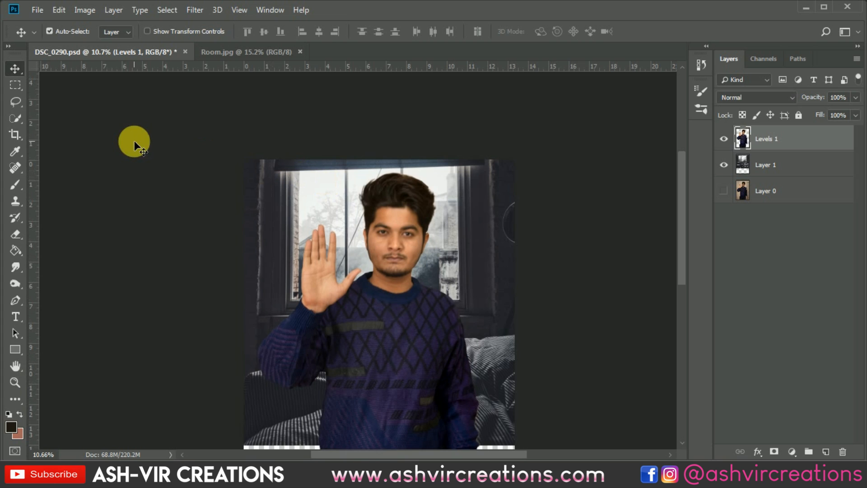
left_click(18, 134)
left_click(73, 32)
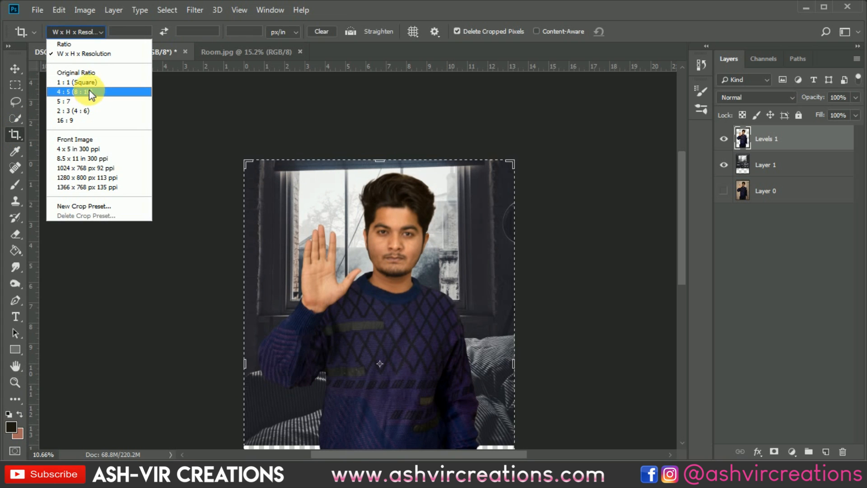
left_click(90, 85)
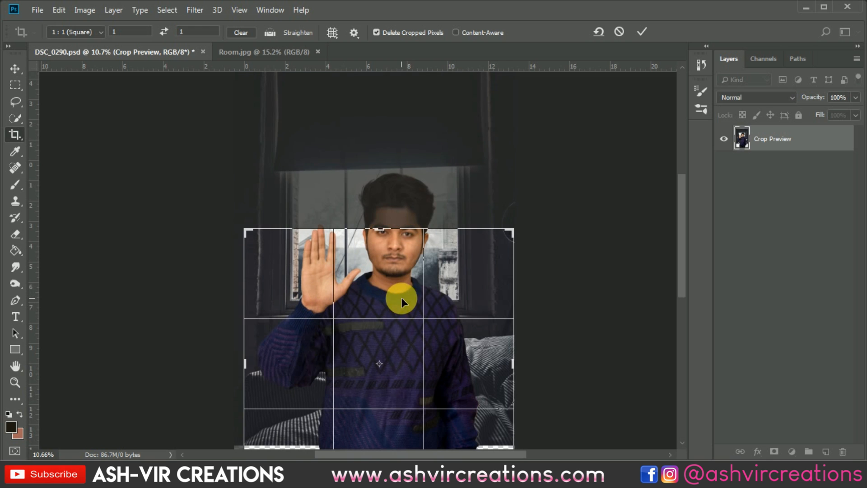
left_click_drag(408, 280, 413, 346)
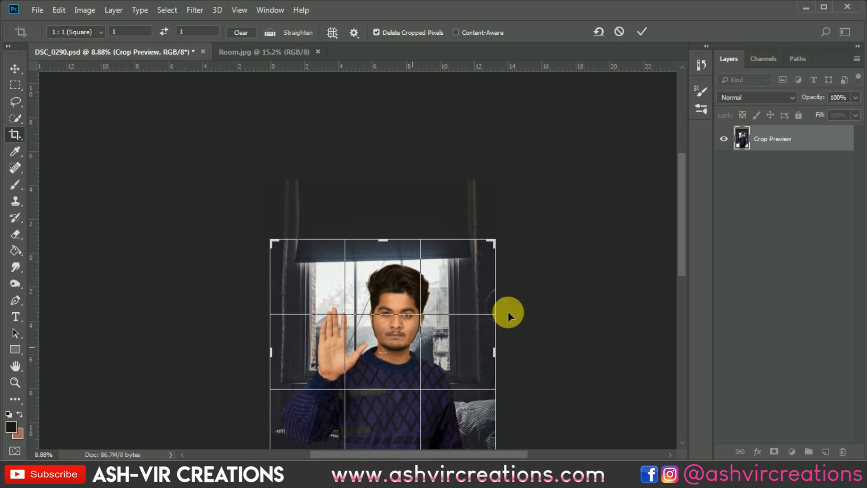
left_click_drag(449, 316, 441, 250)
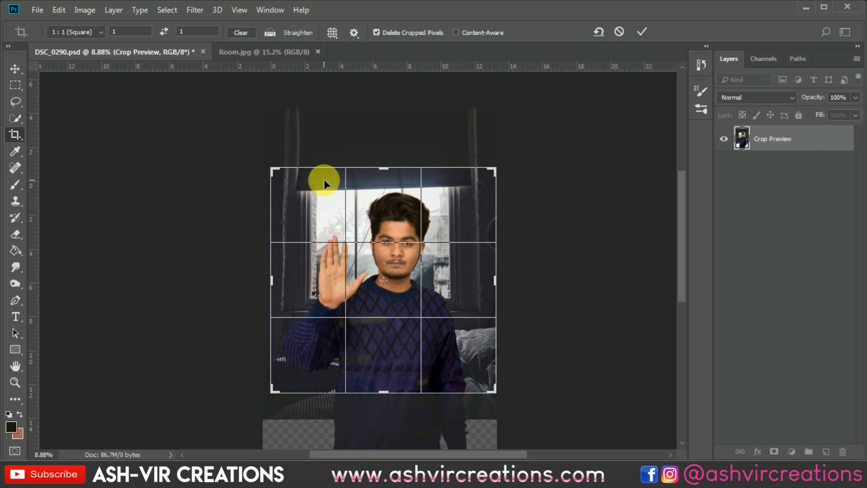
left_click_drag(274, 171, 266, 166)
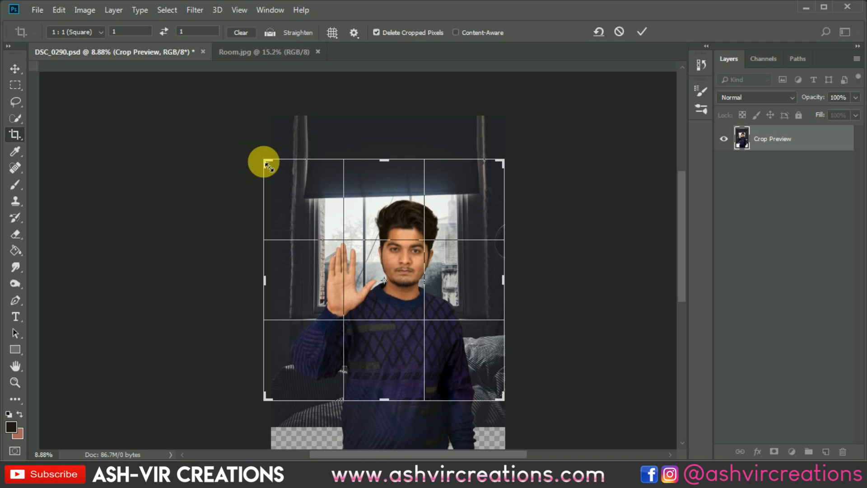
left_click_drag(268, 166, 270, 168)
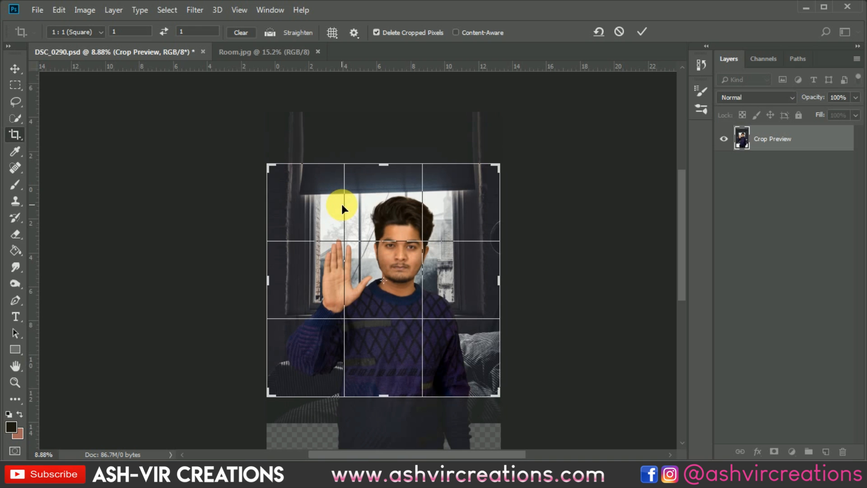
key("ctrl+plus")
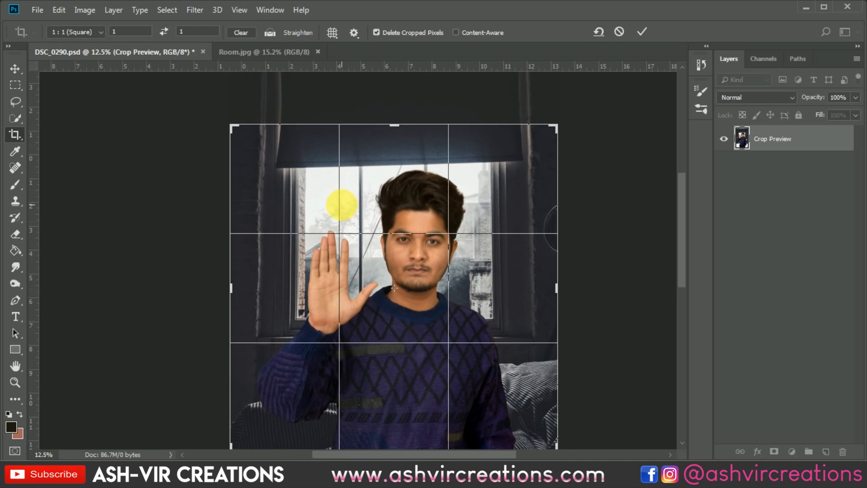
left_click_drag(379, 216, 370, 187)
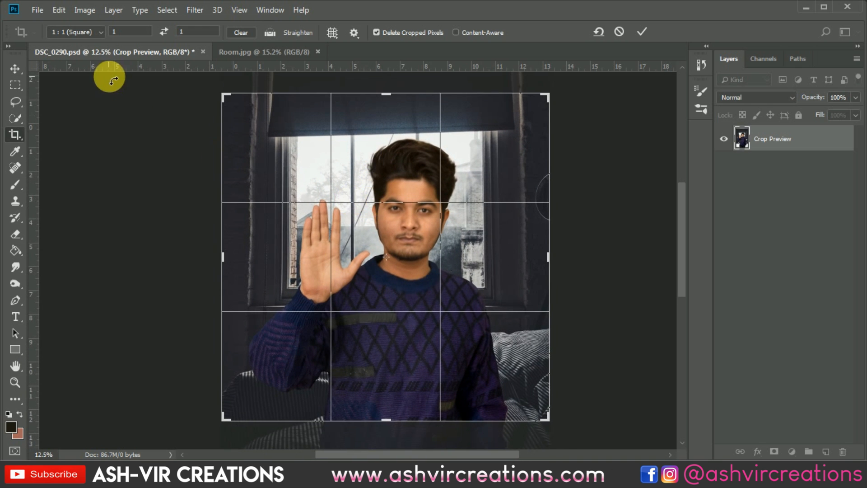
Try an unconstrained crop ratio and extend the crop frame slightly at its lower edge
left_click(90, 34)
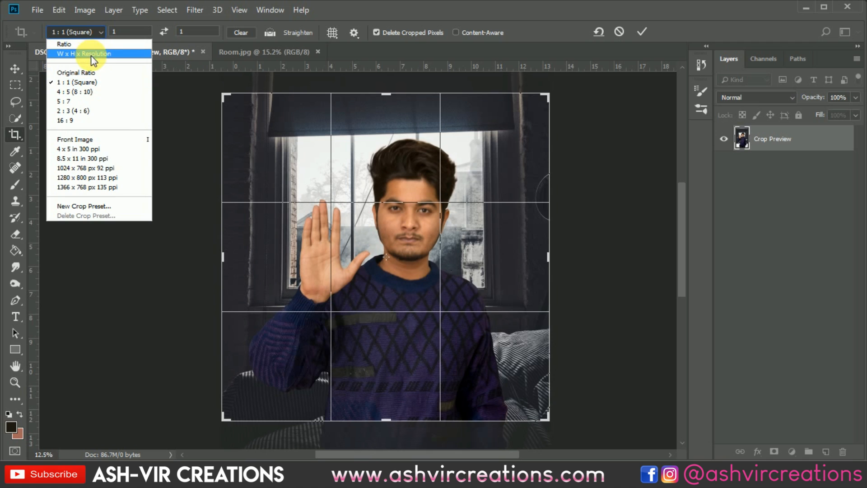
left_click(86, 44)
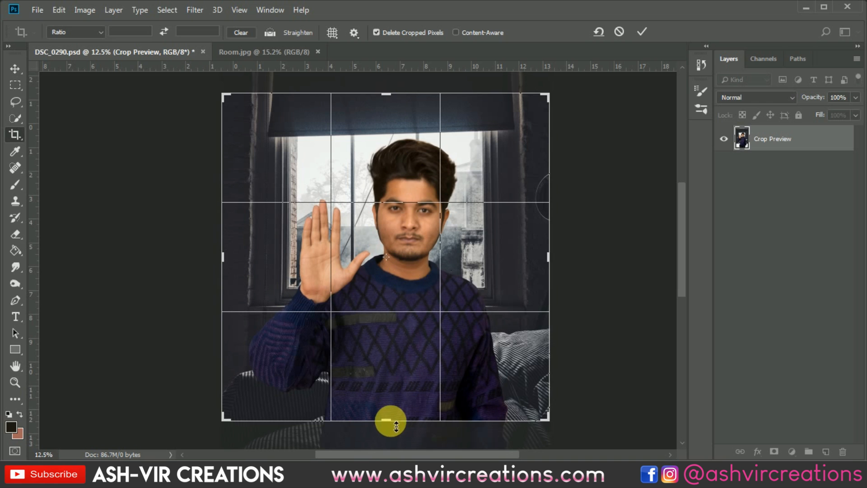
left_click_drag(391, 422, 397, 429)
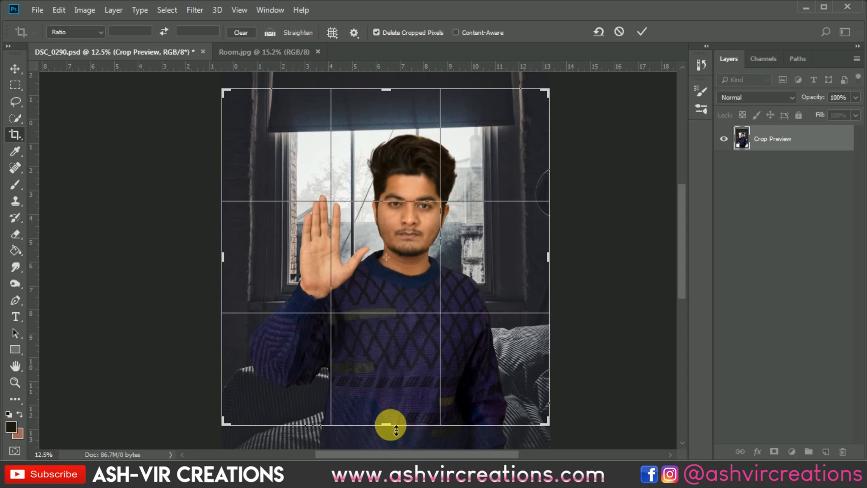
Constrain the crop to 1:1 (Square), adjust the framing around the man and apply the crop
left_click(86, 31)
left_click(88, 82)
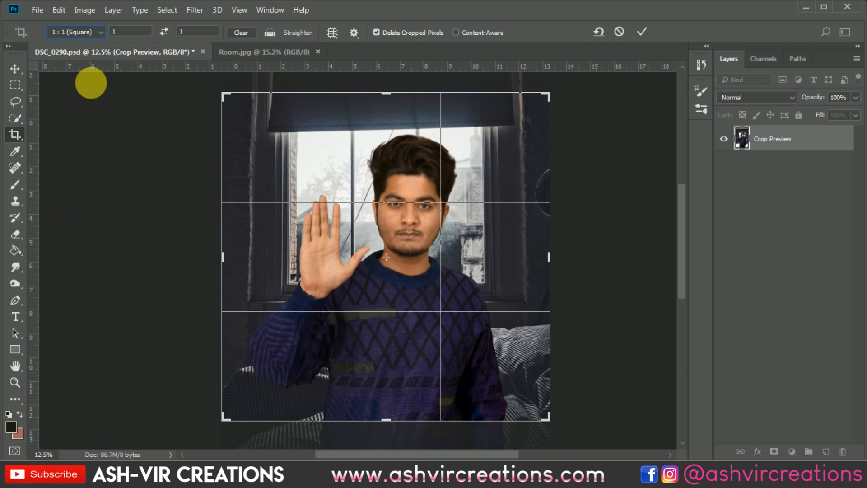
left_click_drag(360, 182, 363, 191)
left_click(643, 31)
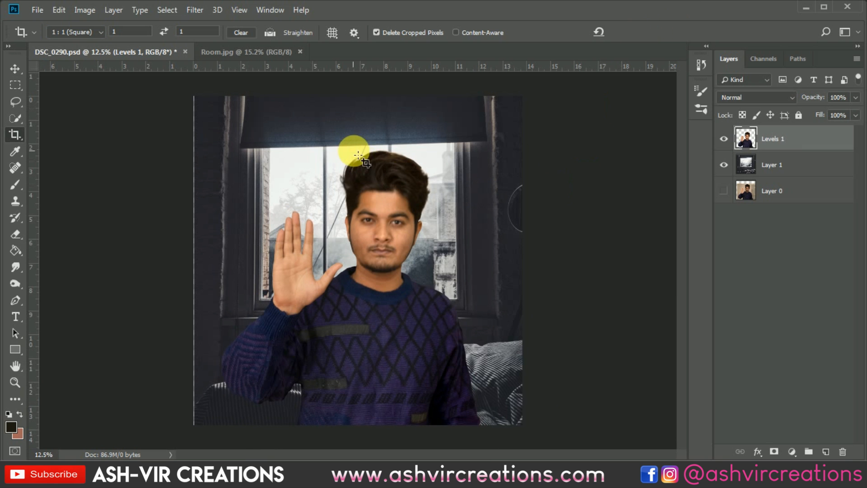
Apply a Box Blur with a 10-pixel radius to the room background on Layer 1
key("v")
scroll(358, 158, "up", 1)
left_click(280, 151)
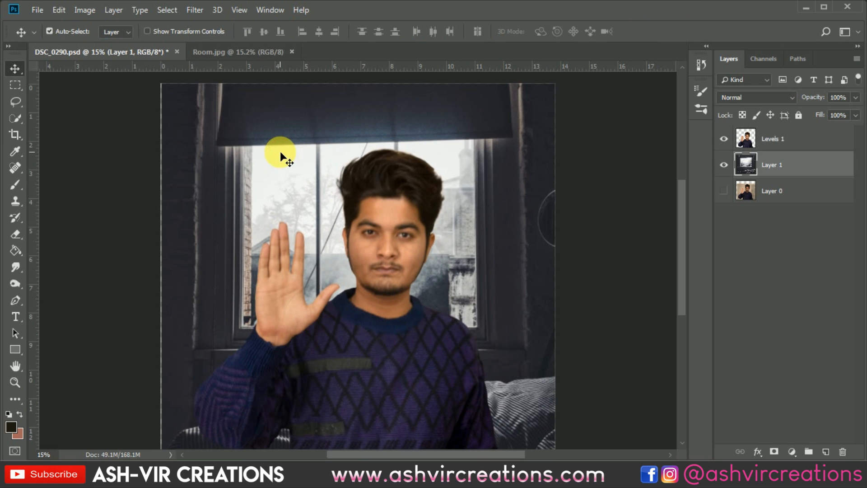
scroll(275, 153, "down", 3)
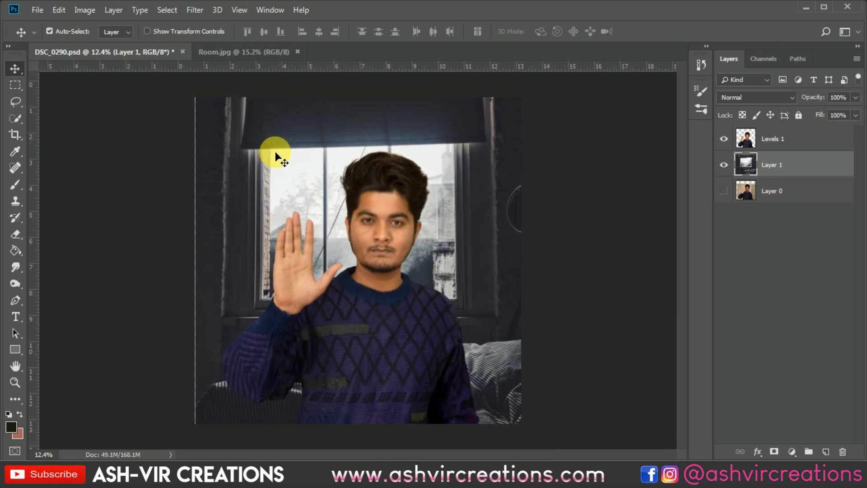
scroll(275, 150, "up", 7)
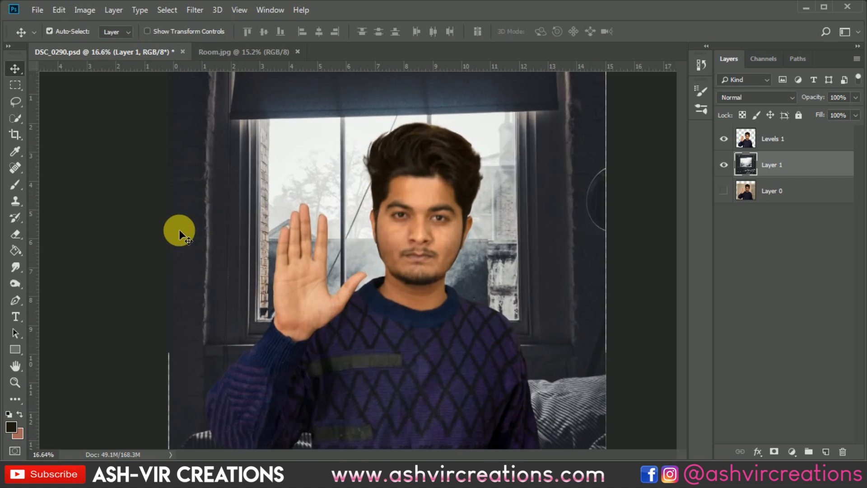
scroll(164, 220, "down", 6)
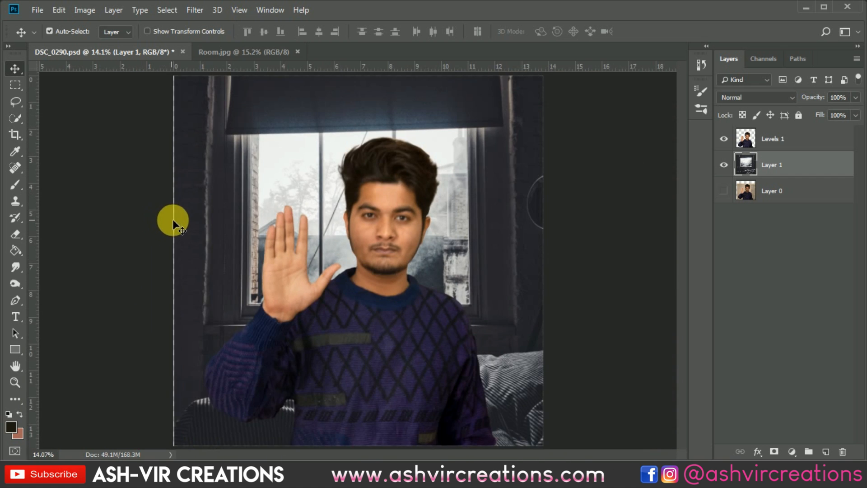
left_click(191, 12)
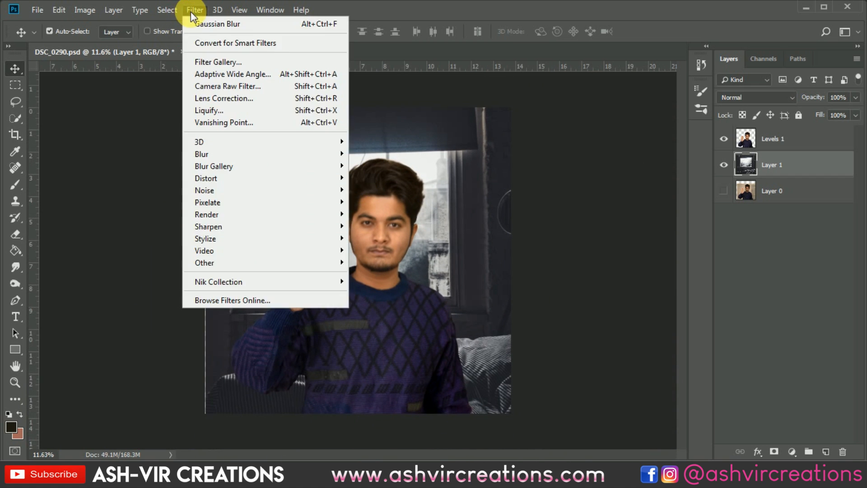
mouse_move(212, 157)
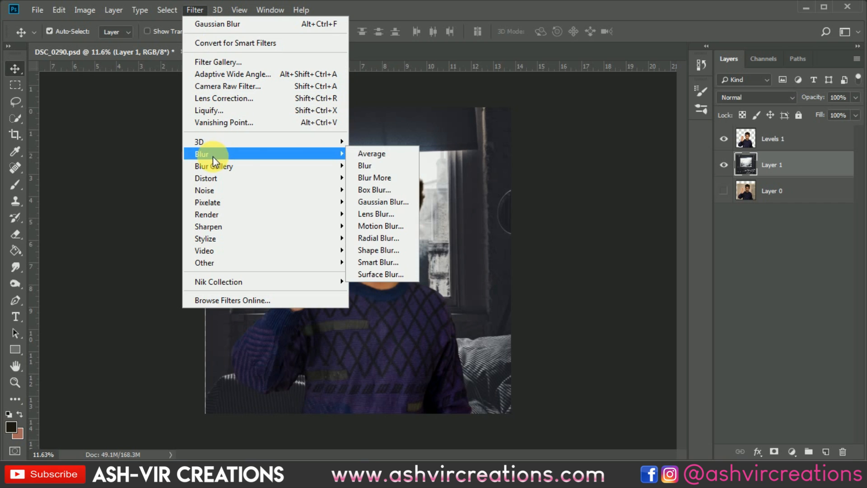
left_click(389, 191)
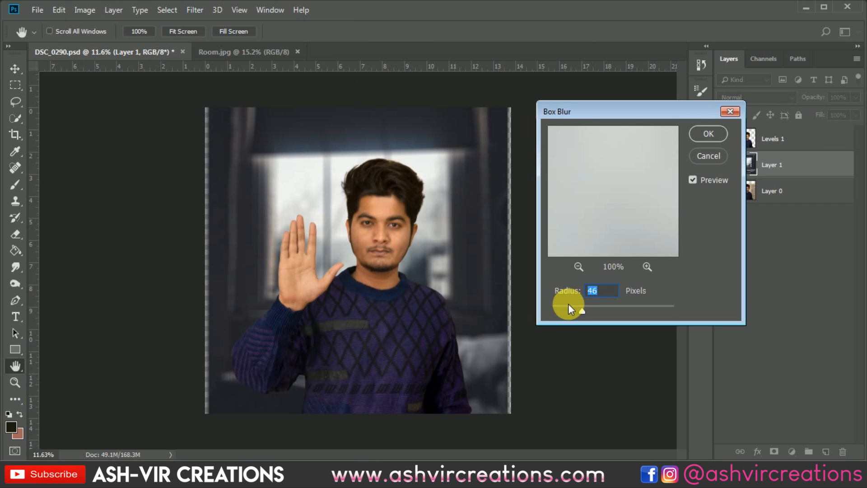
left_click(552, 308)
left_click_drag(563, 306, 559, 308)
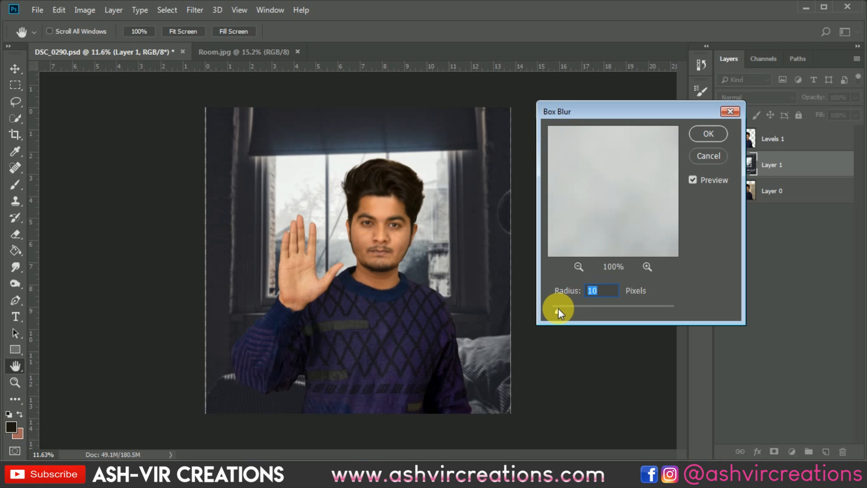
left_click(709, 134)
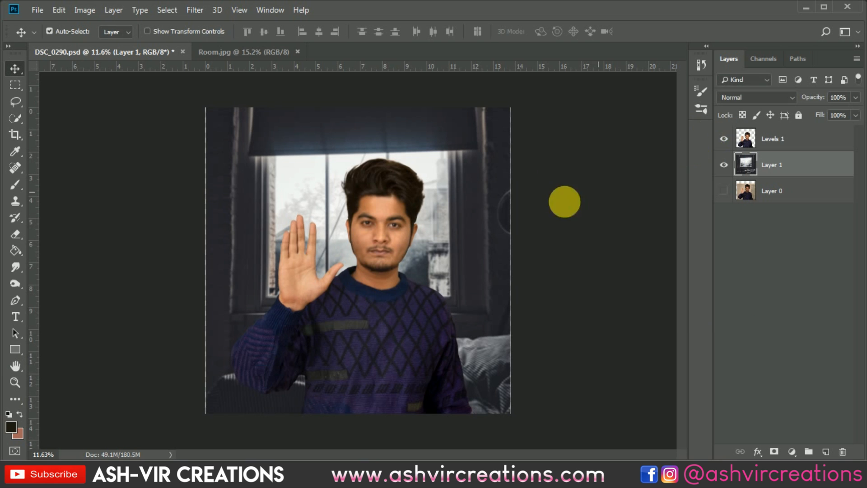
Scale the blurred room background to 101.86% so its faded edges extend past the canvas
key("ctrl+t")
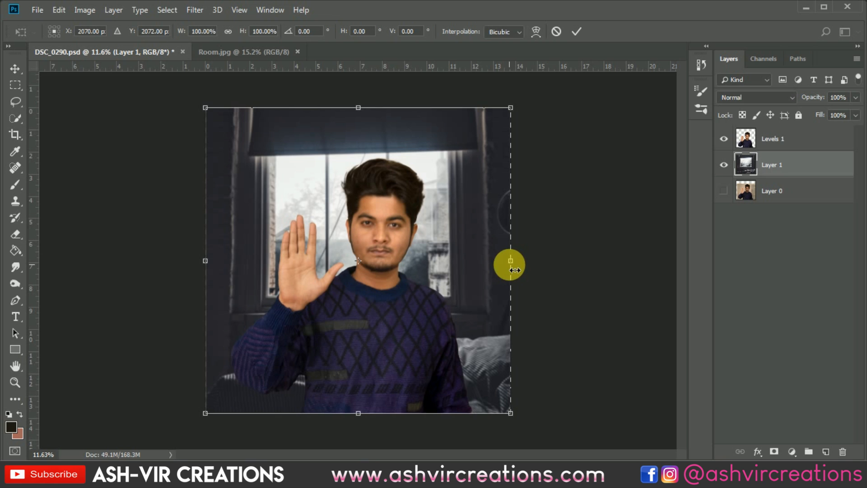
left_click_drag(510, 263, 514, 262)
left_click_drag(510, 103, 514, 103)
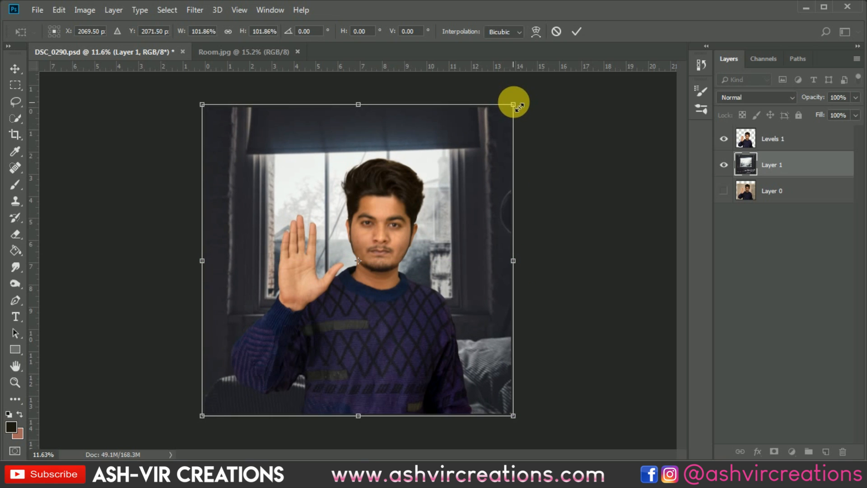
key("Return")
Soften the edges of the man's face, neck and collar on Levels 1 using the Blur tool at 67% strength
key("ctrl+0")
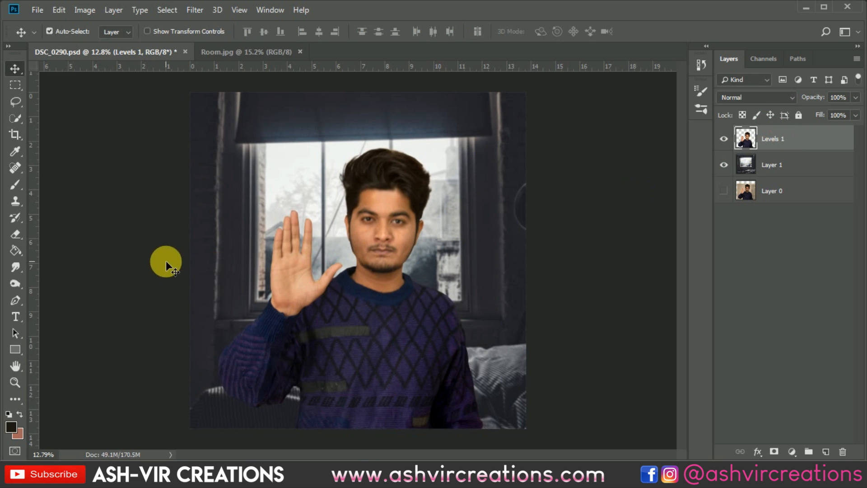
left_click_drag(15, 267, 59, 267)
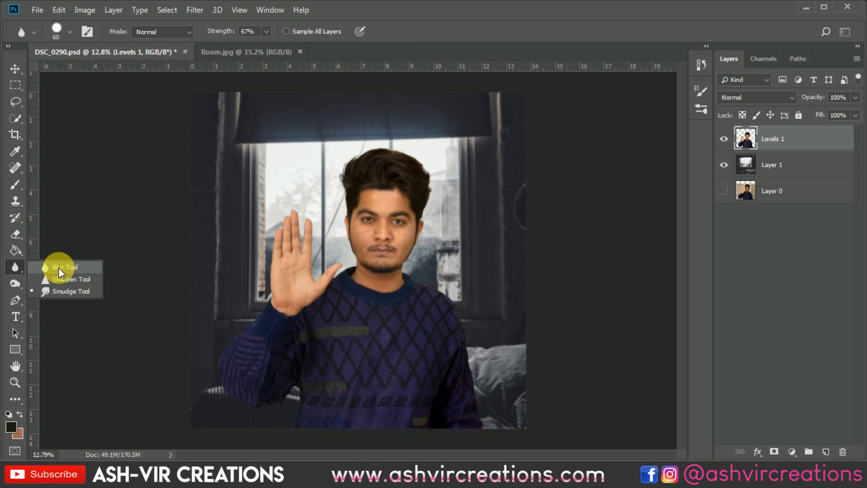
right_click(246, 258)
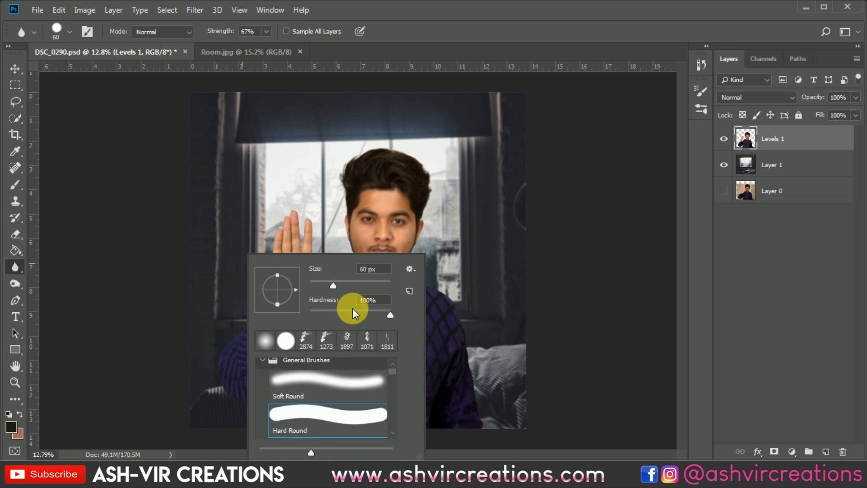
left_click(452, 2)
scroll(345, 174, "up", 4)
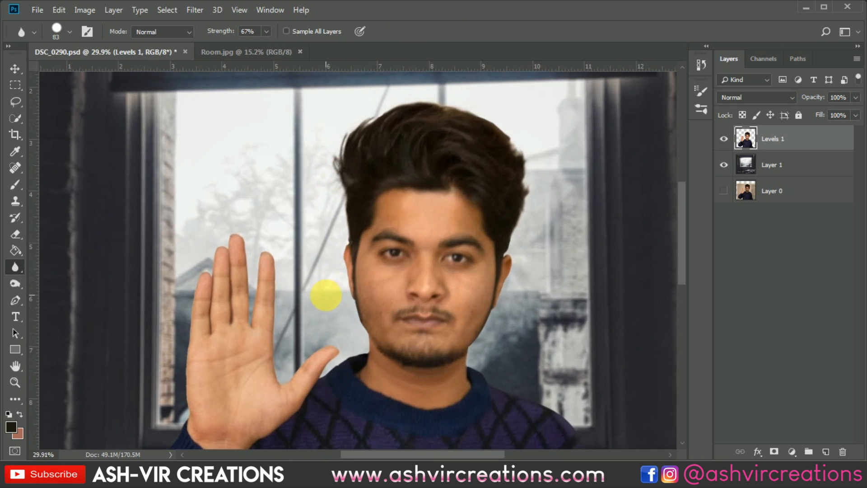
scroll(326, 296, "up", 3)
left_click_drag(330, 235, 335, 171)
scroll(364, 247, "up", 2)
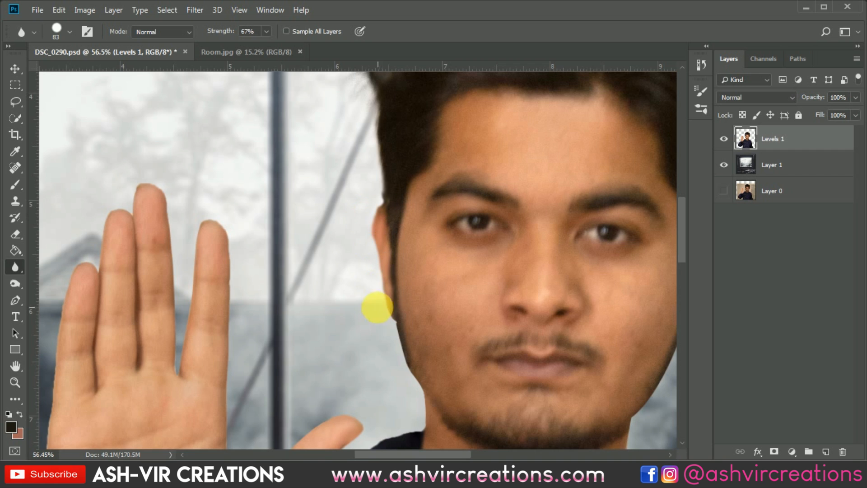
mouse_move(376, 307)
left_mouse_down()
mouse_move(377, 254)
mouse_move(420, 324)
left_mouse_up()
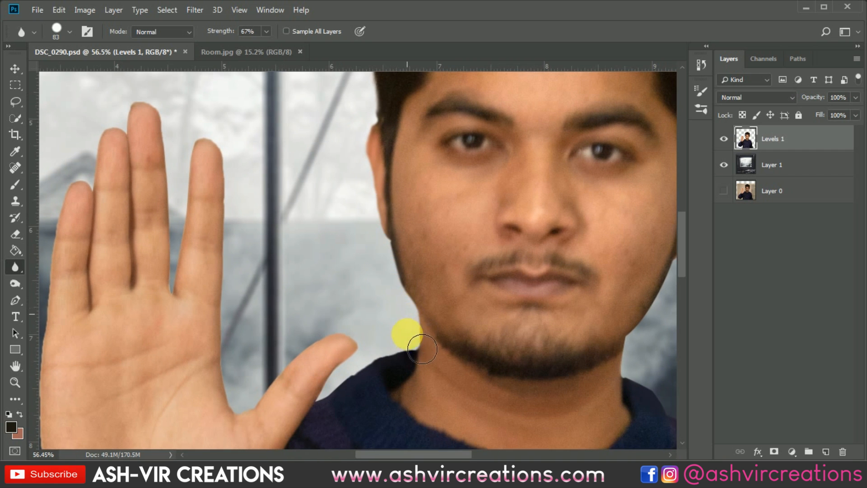
mouse_move(403, 362)
left_mouse_down()
mouse_move(346, 402)
mouse_move(398, 358)
mouse_move(305, 286)
left_mouse_up()
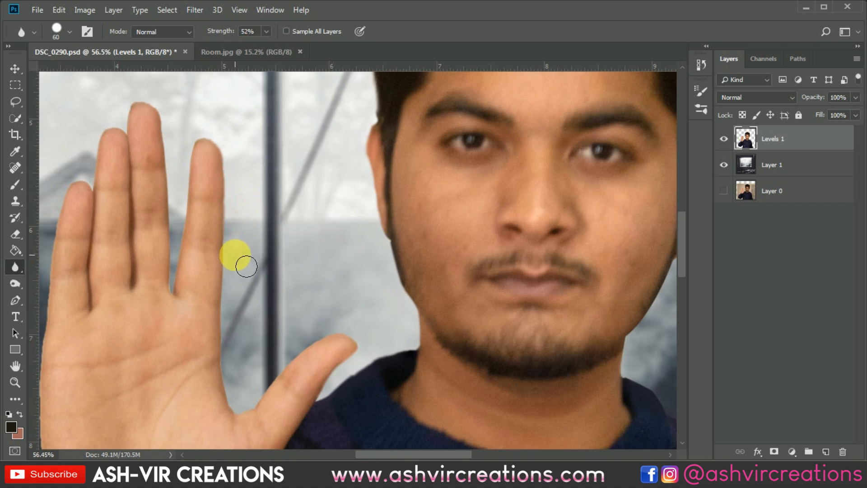
Blur the outlines of the raised hand's thumb and fingers at 52% strength with a 50 px brush
key("bracketleft")
mouse_move(246, 266)
left_mouse_down()
mouse_move(242, 352)
mouse_move(234, 338)
mouse_move(234, 304)
mouse_move(246, 420)
mouse_move(266, 415)
mouse_move(306, 356)
mouse_move(322, 353)
mouse_move(337, 389)
mouse_move(327, 407)
mouse_move(395, 350)
left_mouse_up()
left_click_drag(34, 271, 286, 289)
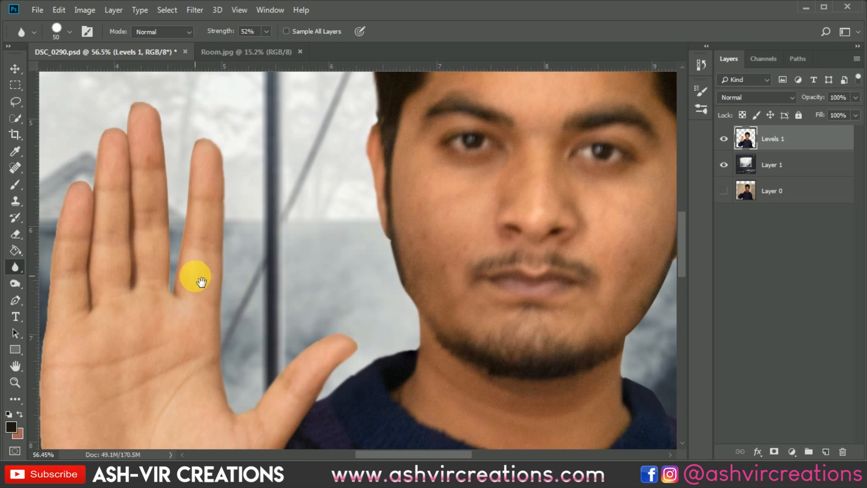
left_click_drag(197, 274, 372, 307)
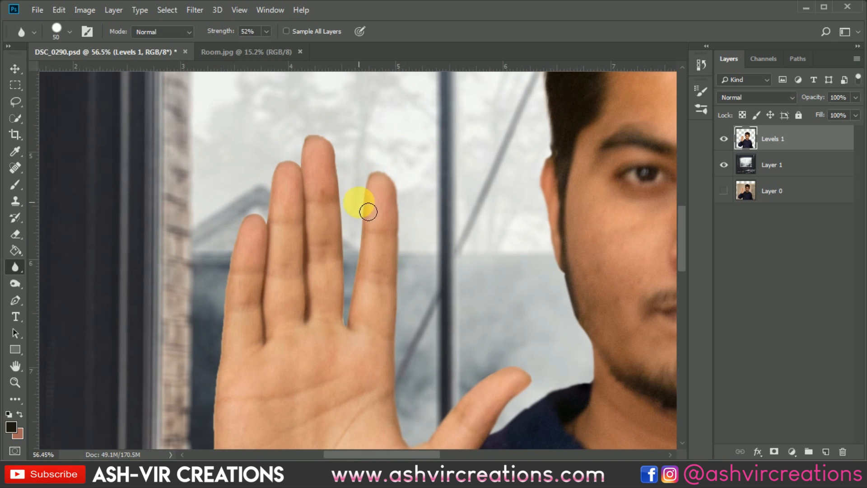
mouse_move(368, 211)
left_mouse_down()
mouse_move(358, 329)
mouse_move(359, 288)
left_mouse_up()
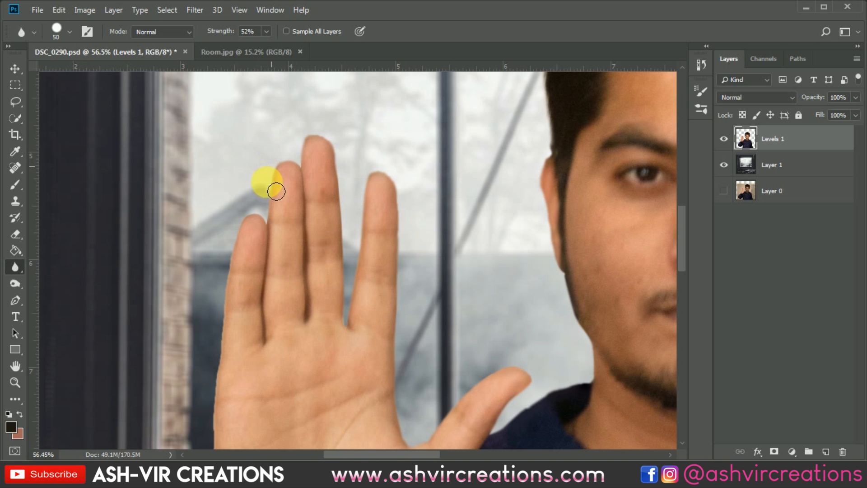
left_click_drag(255, 182, 354, 141)
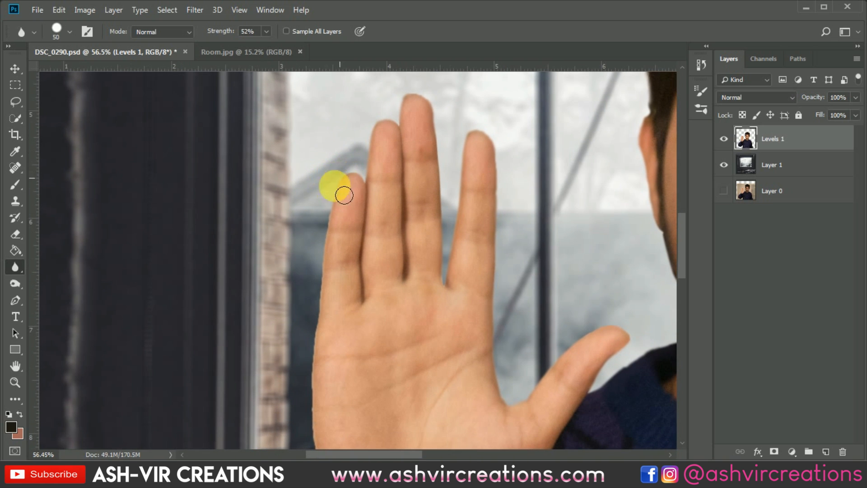
Blur the cutout edge along the little finger, outer palm and sweater cuff
mouse_move(344, 195)
left_mouse_down()
mouse_move(319, 265)
mouse_move(333, 174)
mouse_move(331, 362)
left_mouse_up()
left_click_drag(355, 288, 395, 176)
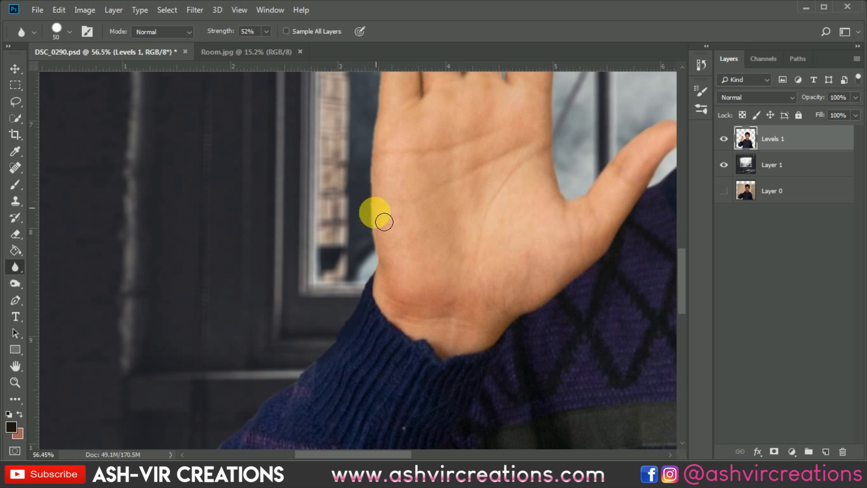
mouse_move(375, 213)
left_mouse_down()
mouse_move(376, 289)
mouse_move(350, 313)
left_mouse_up()
left_click_drag(339, 287, 350, 170)
mouse_move(333, 234)
left_mouse_down()
mouse_move(219, 345)
mouse_move(333, 131)
mouse_move(326, 191)
mouse_move(248, 286)
mouse_move(237, 281)
mouse_move(245, 309)
left_mouse_up()
Enlarge the Blur brush and soften the outer edge of the raised arm's sleeve around the elbow
scroll(235, 276, "down", 2)
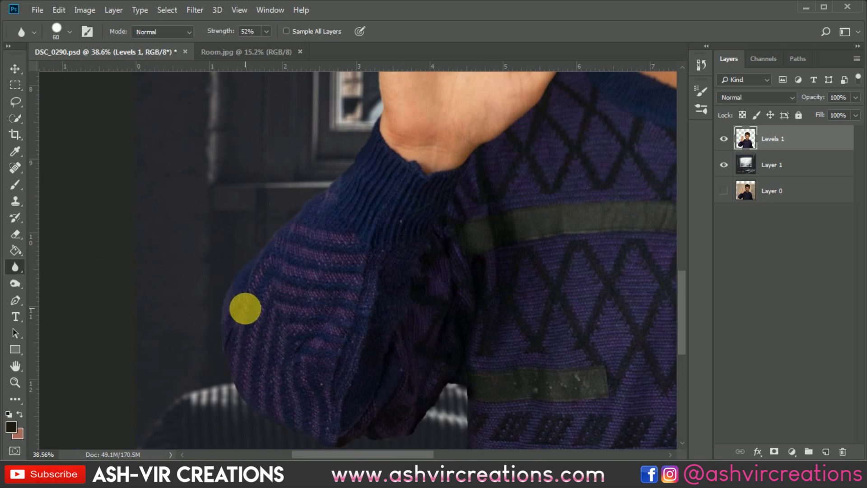
key("bracketright")
key("bracketright")
key("bracketright")
key("bracketright")
key("bracketright")
key("bracketright")
key("bracketright")
key("bracketright")
key("bracketright")
key("bracketright")
key("bracketright")
key("bracketright")
key("bracketright")
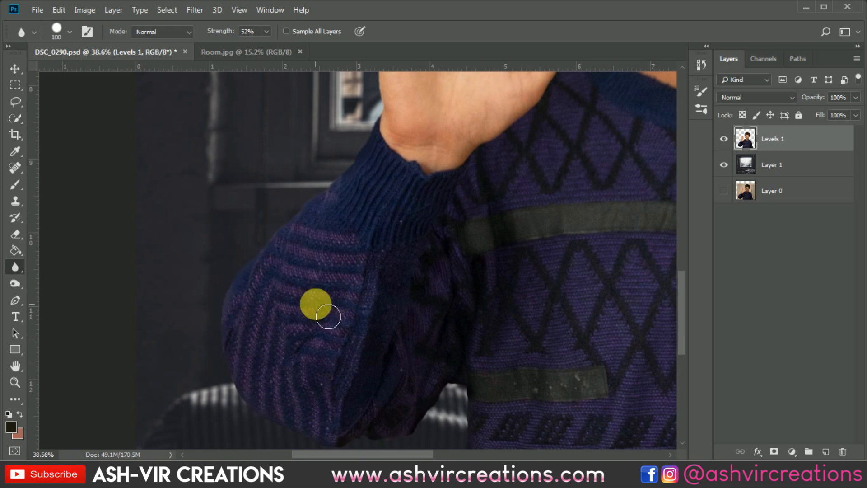
key("bracketleft")
mouse_move(250, 274)
left_mouse_down()
mouse_move(242, 334)
mouse_move(249, 384)
left_mouse_up()
left_click_drag(356, 289, 292, 201)
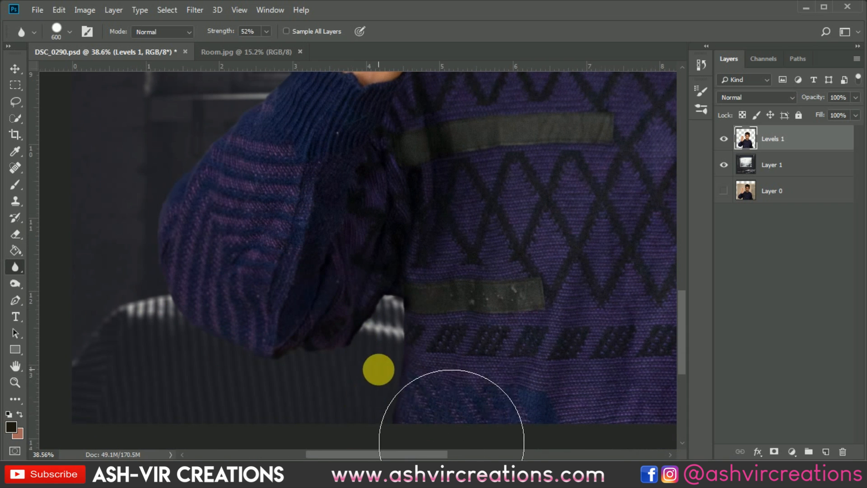
Examine the man's outline from the head down to the torso for remaining hard edges
scroll(378, 368, "down", 1)
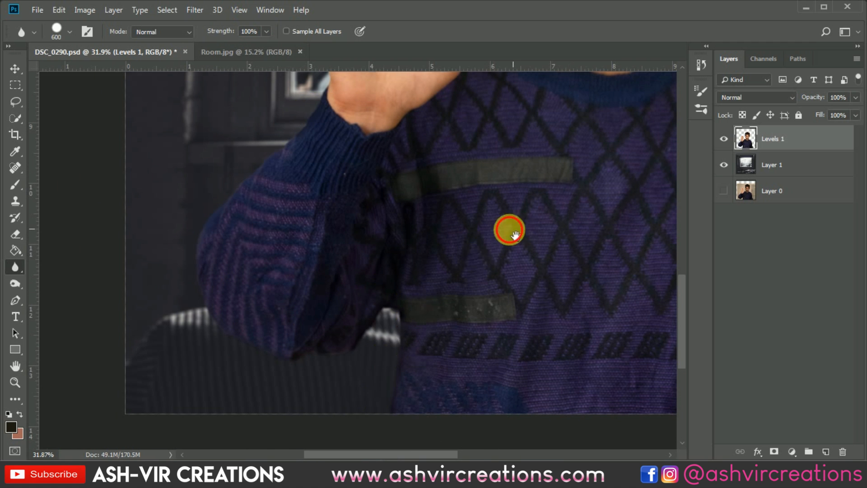
left_click_drag(506, 230, 284, 429)
left_click_drag(378, 151, 343, 336)
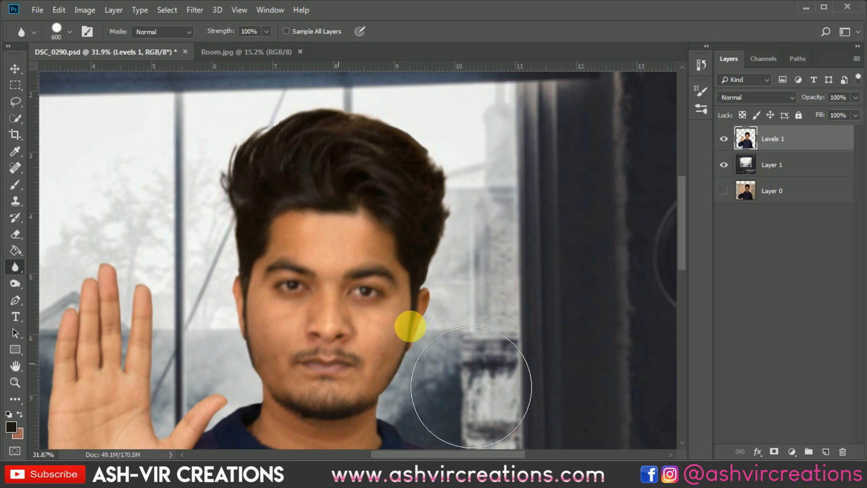
left_click_drag(423, 337, 404, 160)
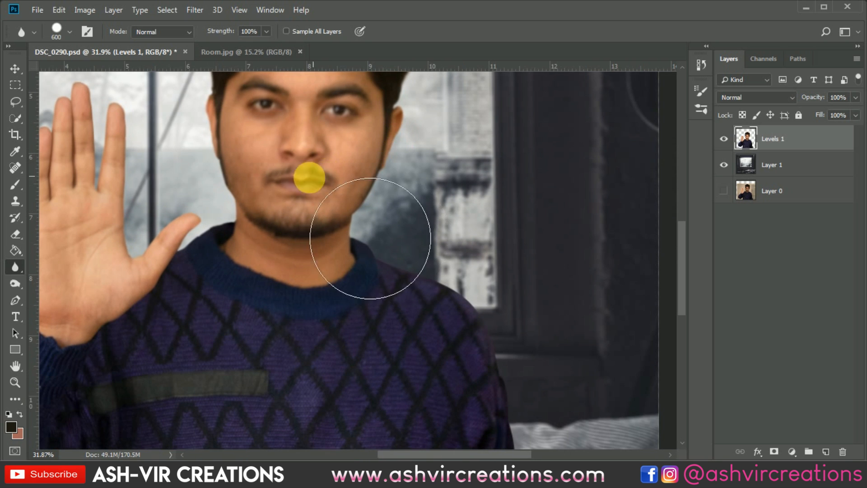
left_click_drag(367, 248, 389, 180)
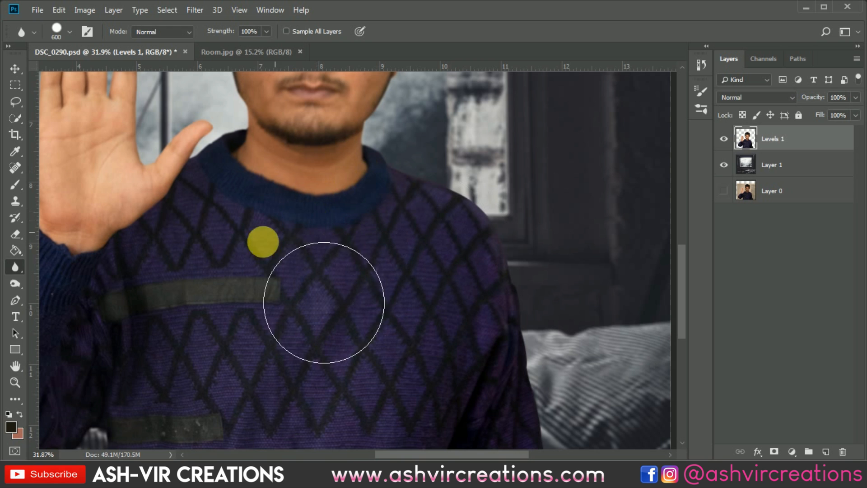
left_click_drag(246, 296, 306, 204)
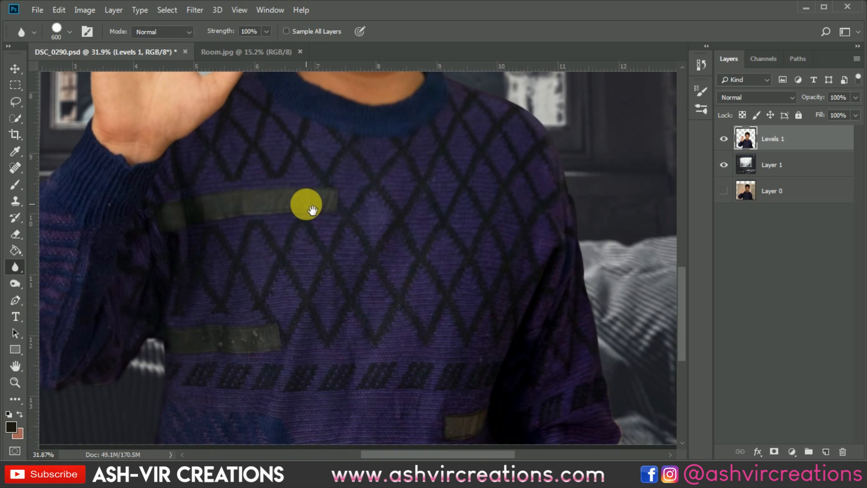
Enlarge the Blur brush to 1200 px and review how the whole figure blends with the room background
scroll(306, 204, "down", 4)
key("bracketright")
key("bracketright")
key("bracketright")
key("bracketright")
key("bracketright")
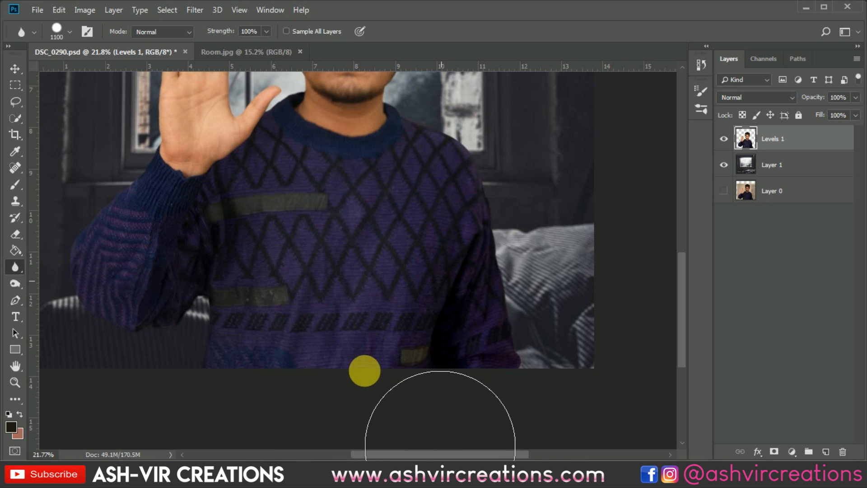
left_click_drag(383, 230, 414, 381)
key("bracketright")
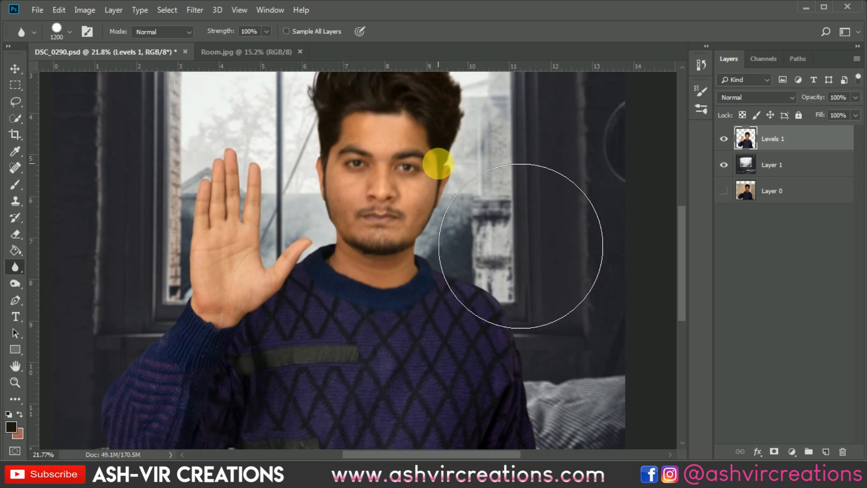
left_click_drag(437, 165, 469, 320)
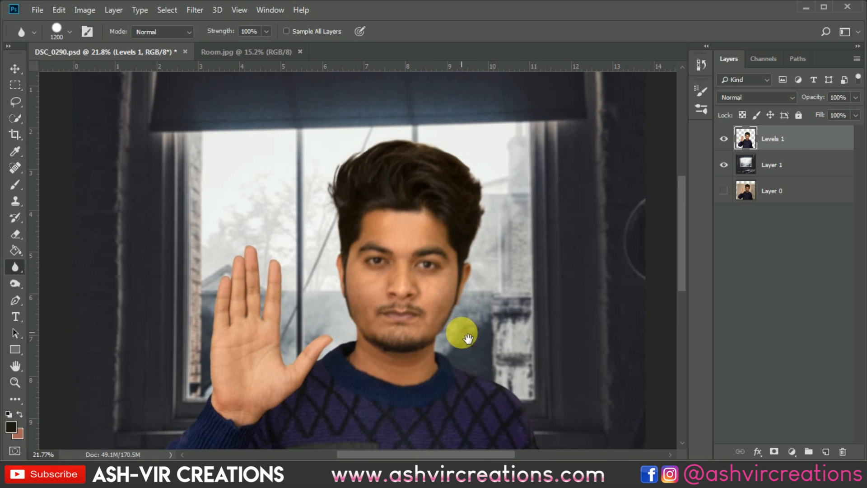
left_click_drag(430, 310, 510, 135)
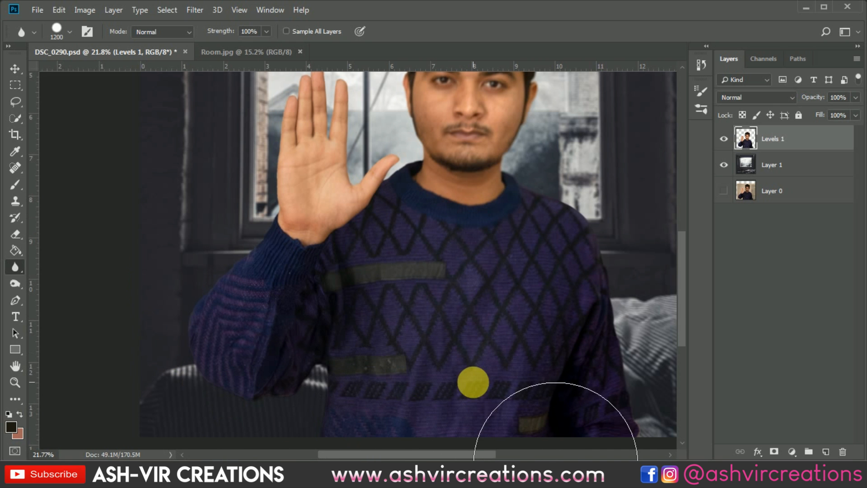
Compare the area beneath the raised sleeve with the Levels 1 layer hidden and shown
scroll(472, 360, "down", 1)
scroll(470, 354, "up", 5)
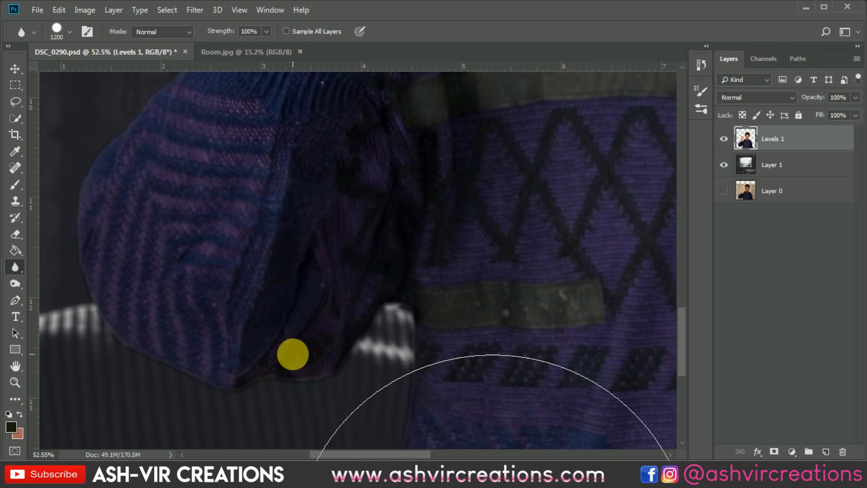
left_click(725, 139)
left_click(724, 139)
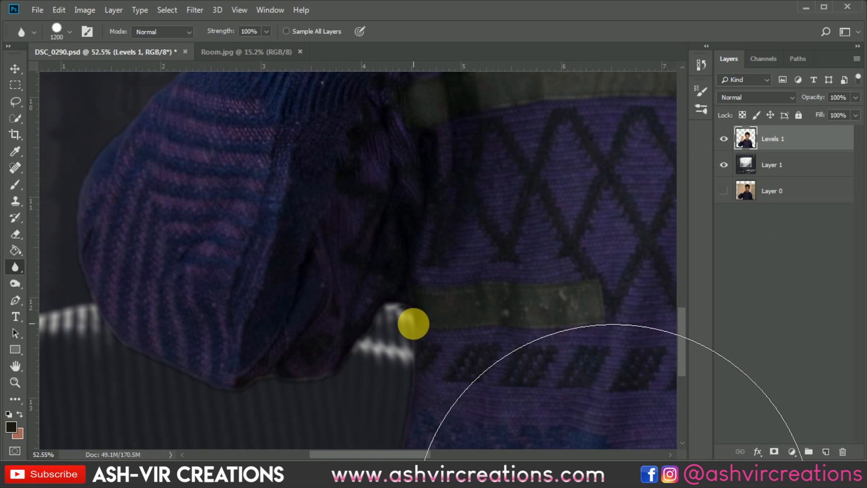
scroll(413, 323, "down", 5)
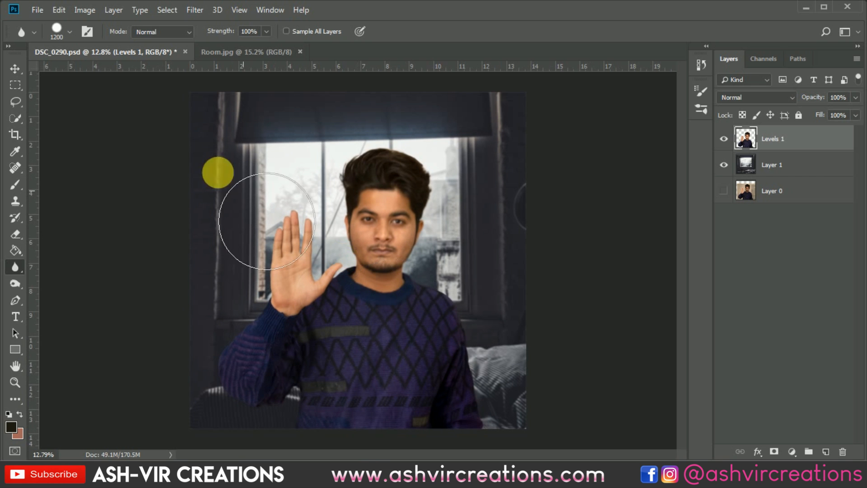
Add a new layer above Levels 1 and fill a full-canvas selection on it with 50% Gray
left_click(17, 69)
scroll(372, 191, "up", 4)
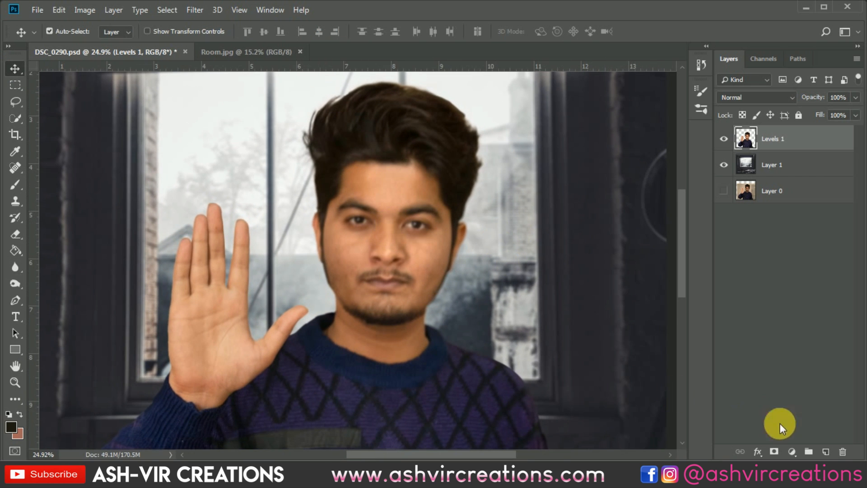
left_click(826, 451)
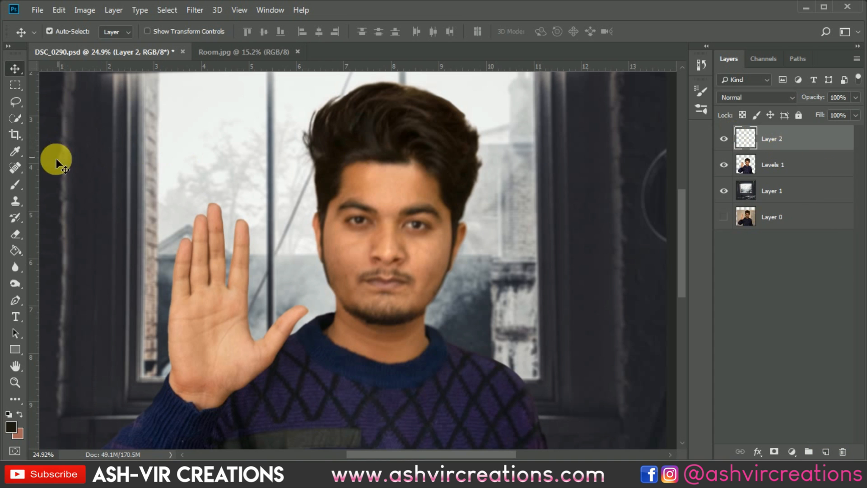
left_click(15, 85)
scroll(142, 160, "down", 4)
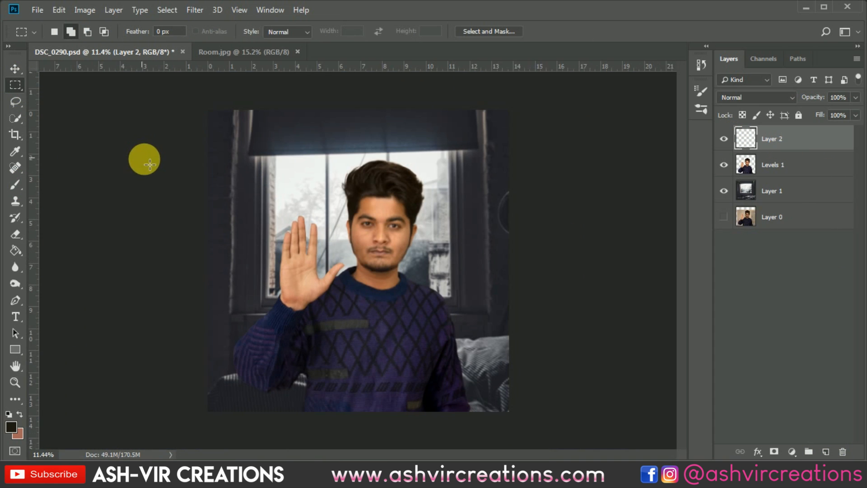
left_click_drag(209, 110, 517, 457)
right_click(387, 245)
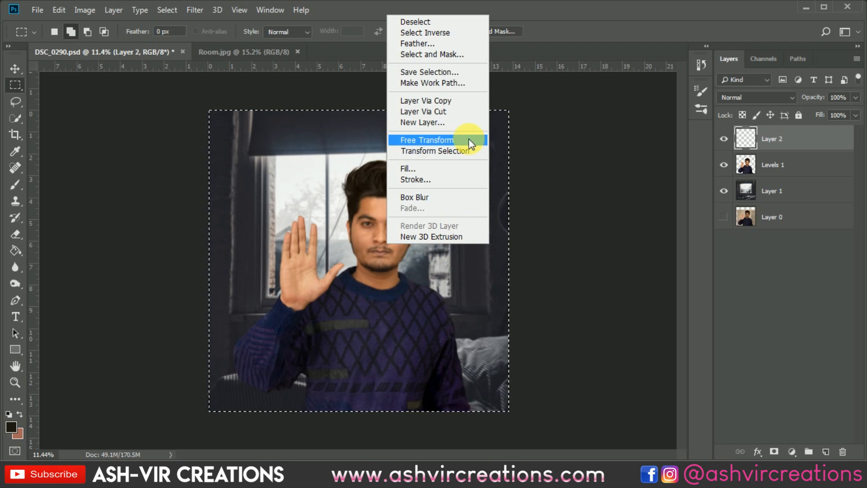
left_click(416, 170)
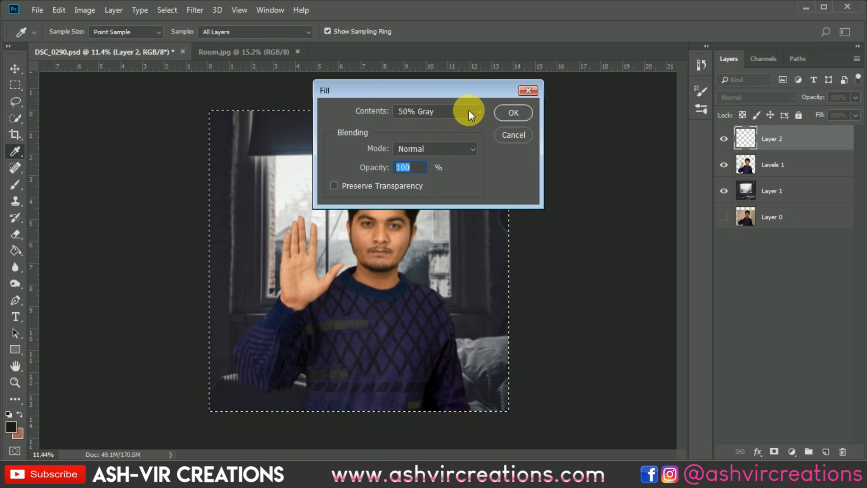
left_click(506, 111)
Clip the gray Layer 2 to the Levels 1 cutout and clear the selection
right_click(791, 137)
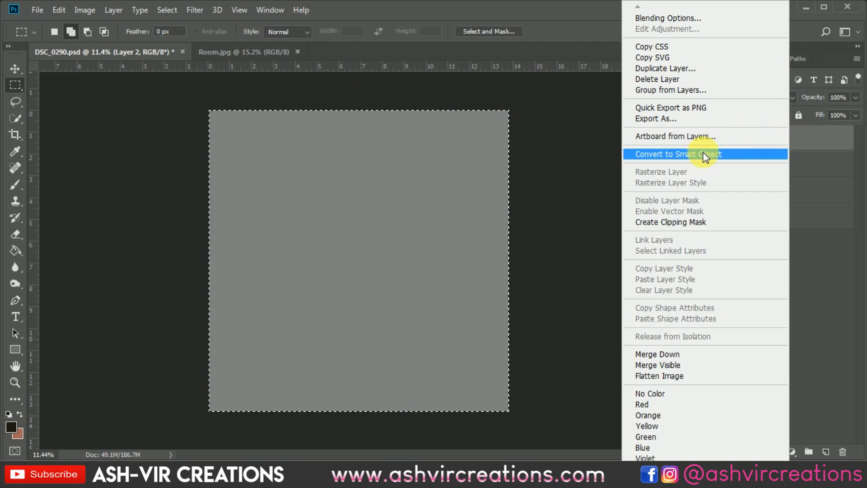
left_click(639, 222)
key("ctrl+d")
key("v")
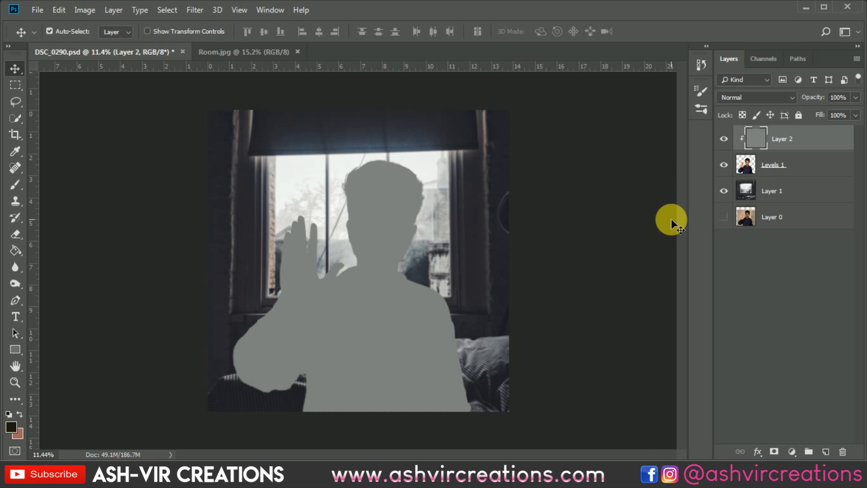
Change the blend mode of the clipped gray Layer 2 to Overlay
left_click(725, 103)
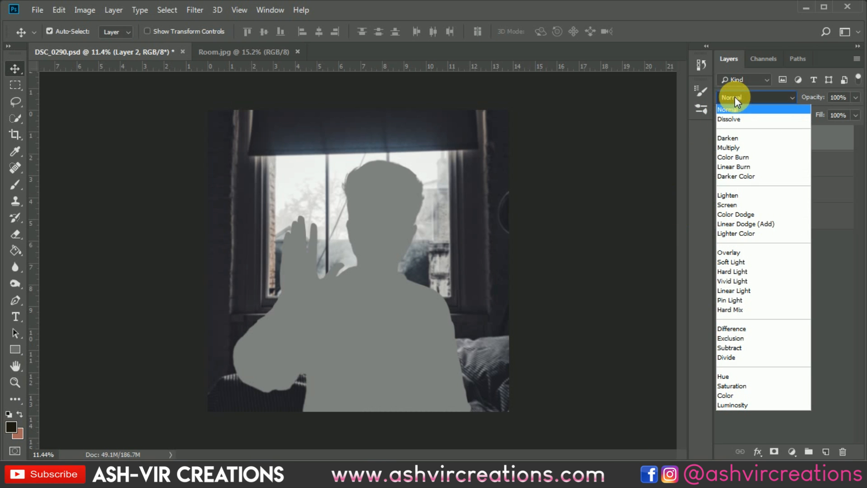
left_click(737, 248)
Brighten the man's forehead on Layer 2 with the Dodge tool, using a 400 px brush on Midtones at 12% exposure
key("ctrl+plus")
key("ctrl+plus")
key("ctrl+plus")
key("ctrl+plus")
key("ctrl+plus")
key("ctrl+plus")
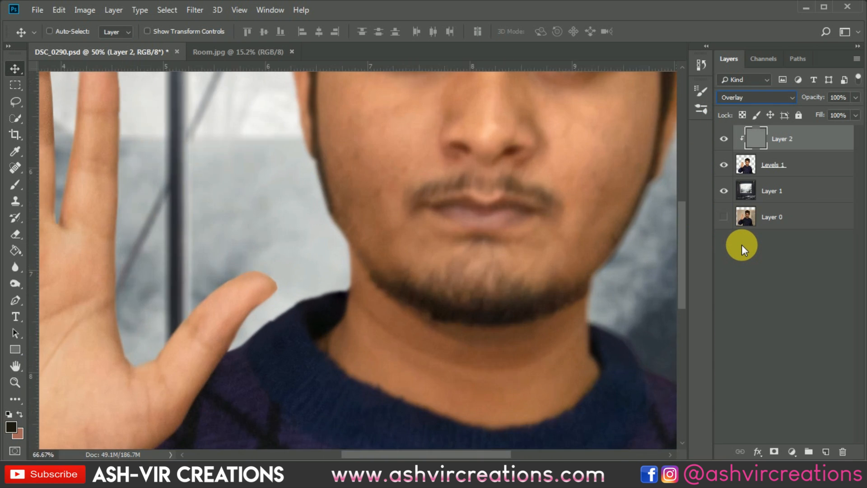
left_click_drag(575, 168, 399, 382)
key("ctrl+minus")
key("ctrl+minus")
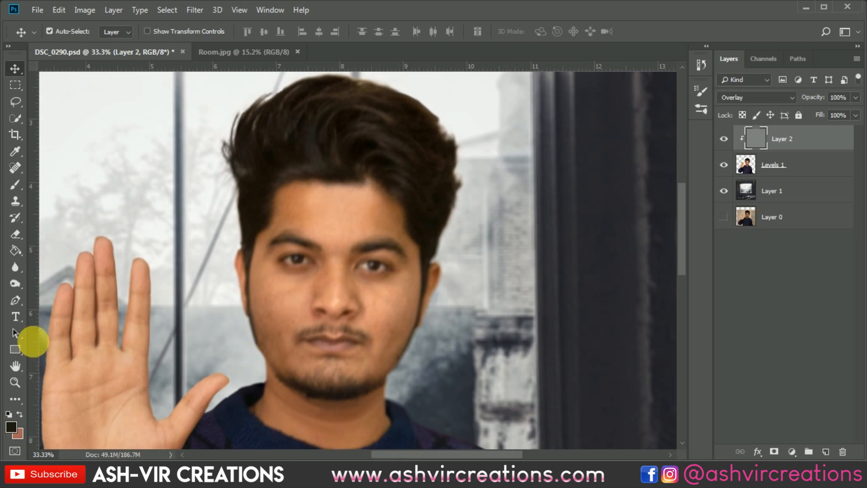
left_click(15, 267)
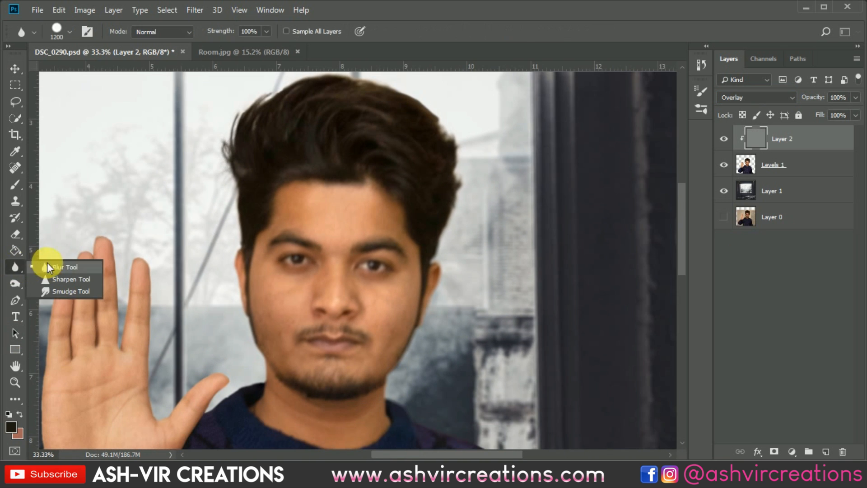
right_click(12, 283)
left_click(55, 285)
scroll(343, 204, "up", 2)
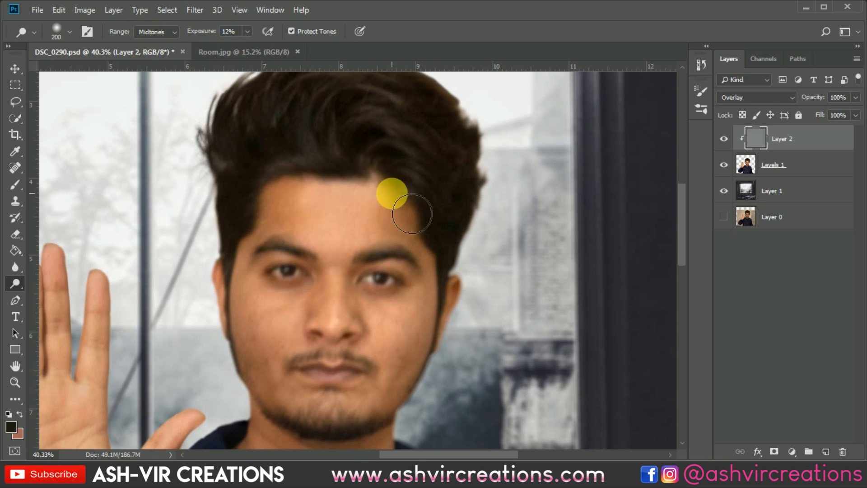
key("bracketright")
key("bracketright")
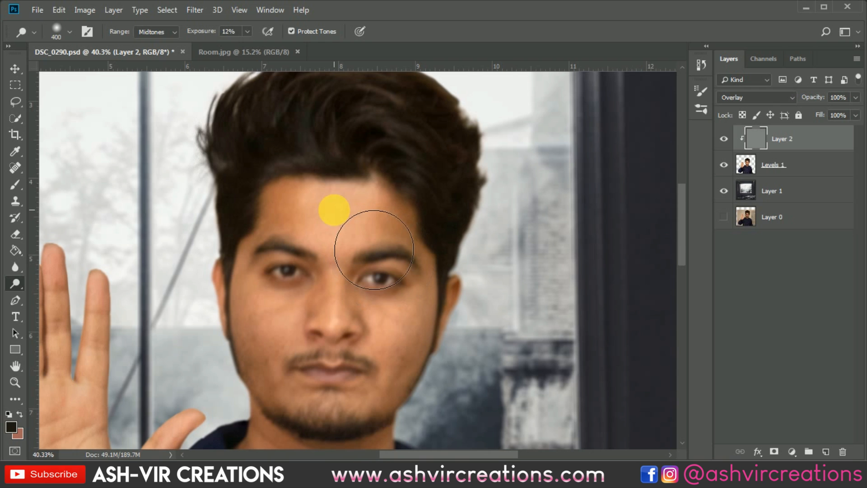
mouse_move(374, 250)
left_mouse_down()
mouse_move(401, 230)
mouse_move(380, 264)
mouse_move(351, 233)
mouse_move(424, 212)
left_mouse_up()
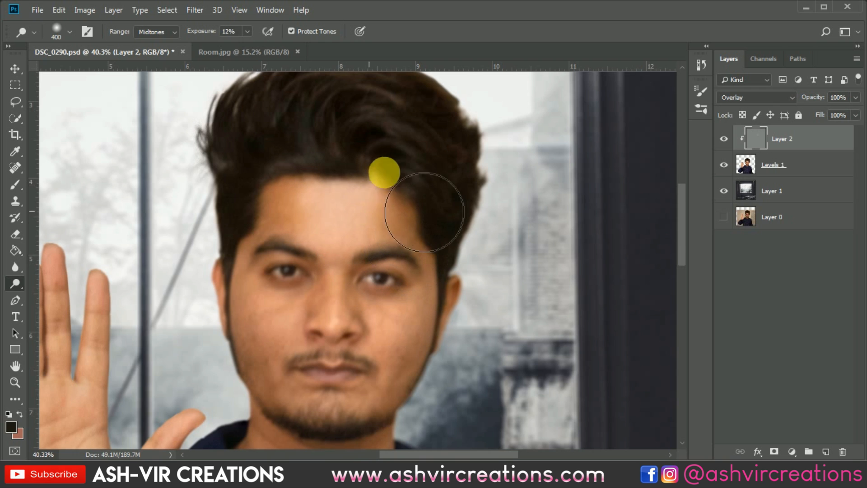
Reduce the Dodge brush to 175 px and brighten the highlights on the cheeks and the centre of the face
key("bracketleft")
key("bracketleft")
key("bracketleft")
key("bracketleft")
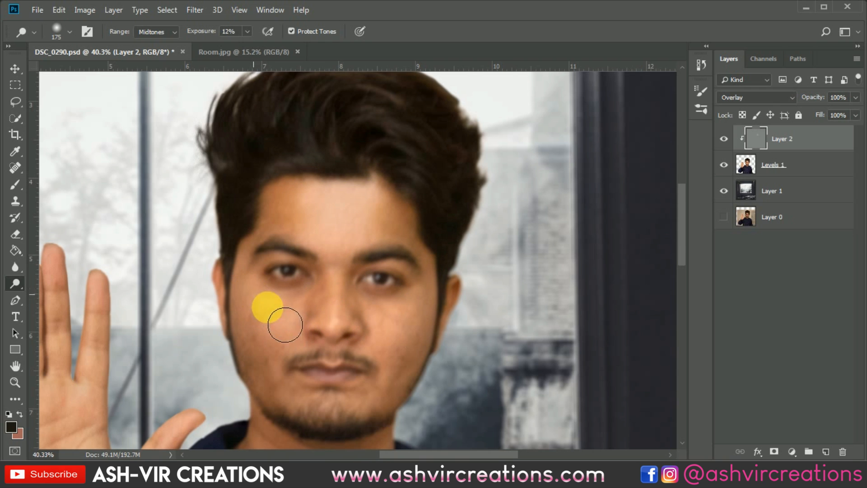
mouse_move(285, 324)
left_mouse_down()
mouse_move(313, 330)
mouse_move(299, 328)
mouse_move(298, 341)
mouse_move(316, 331)
mouse_move(299, 361)
mouse_move(262, 310)
mouse_move(306, 398)
mouse_move(413, 383)
mouse_move(421, 355)
mouse_move(389, 330)
mouse_move(349, 321)
mouse_move(354, 279)
mouse_move(397, 347)
mouse_move(404, 341)
mouse_move(394, 333)
mouse_move(426, 335)
mouse_move(428, 324)
mouse_move(390, 338)
mouse_move(424, 331)
mouse_move(411, 352)
mouse_move(386, 356)
mouse_move(413, 350)
mouse_move(399, 389)
mouse_move(444, 296)
mouse_move(412, 353)
mouse_move(420, 365)
mouse_move(444, 368)
mouse_move(408, 345)
mouse_move(406, 329)
mouse_move(402, 336)
mouse_move(362, 305)
mouse_move(381, 325)
mouse_move(414, 324)
mouse_move(358, 357)
mouse_move(287, 347)
mouse_move(328, 338)
mouse_move(338, 308)
left_mouse_up()
scroll(425, 351, "up", 1)
scroll(338, 308, "down", 2)
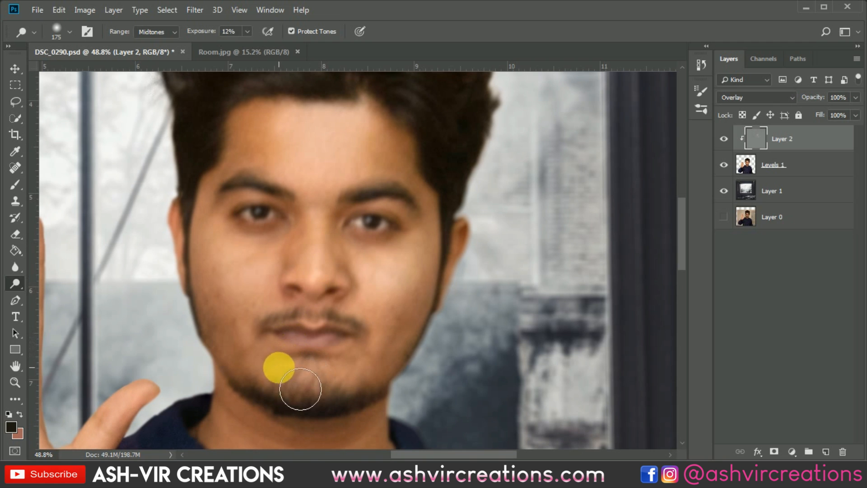
mouse_move(235, 283)
left_mouse_down()
mouse_move(264, 340)
mouse_move(317, 401)
mouse_move(403, 364)
mouse_move(419, 308)
mouse_move(377, 386)
mouse_move(364, 390)
mouse_move(404, 337)
mouse_move(403, 303)
mouse_move(393, 338)
mouse_move(294, 305)
mouse_move(229, 254)
mouse_move(237, 235)
mouse_move(232, 221)
mouse_move(280, 308)
mouse_move(264, 291)
mouse_move(275, 328)
mouse_move(269, 278)
mouse_move(298, 271)
left_mouse_up()
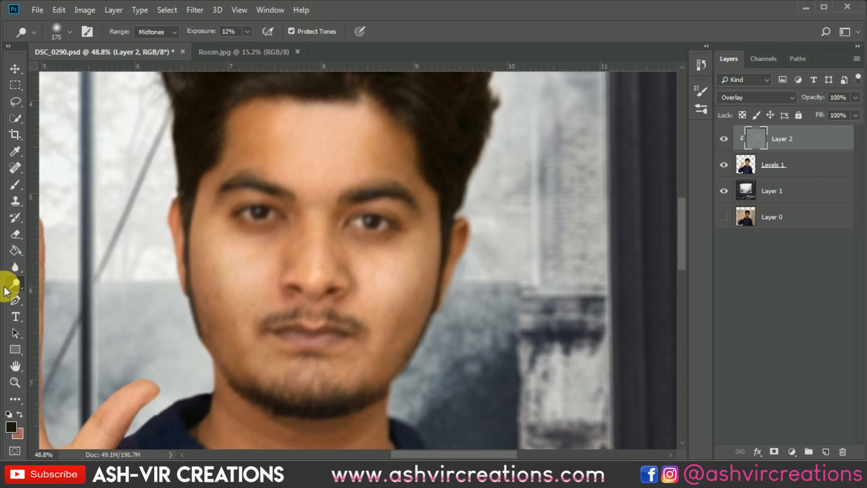
Darken the forehead edges and temples with a 250 px Burn brush on Midtones, raising the exposure to 9% and then 11%
mouse_move(5, 292)
left_mouse_down()
mouse_move(34, 281)
mouse_move(58, 294)
left_mouse_up()
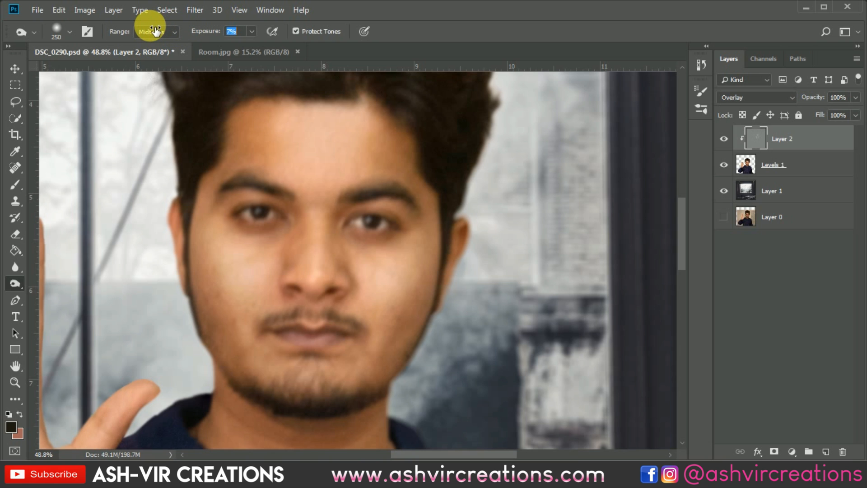
left_click_drag(428, 137, 425, 154)
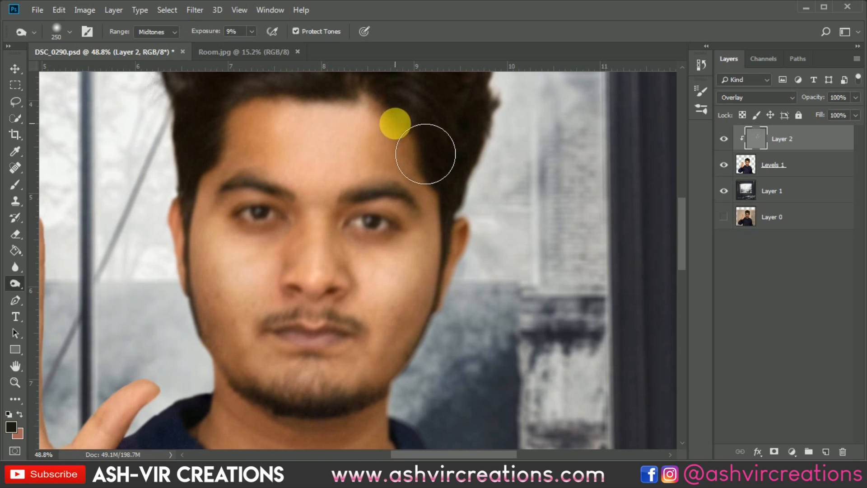
mouse_move(399, 123)
left_mouse_down()
mouse_move(431, 171)
mouse_move(415, 114)
left_mouse_up()
key("bracketleft")
key("bracketleft")
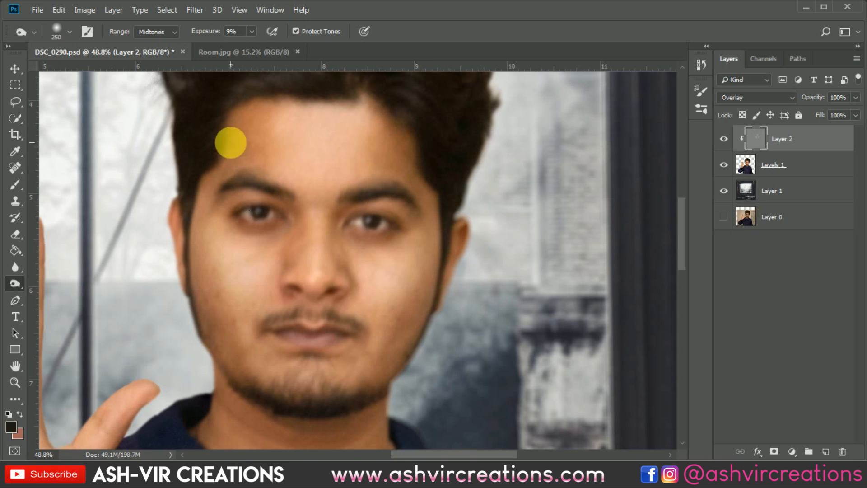
mouse_move(230, 143)
left_mouse_down()
mouse_move(234, 164)
mouse_move(219, 168)
mouse_move(249, 171)
left_mouse_up()
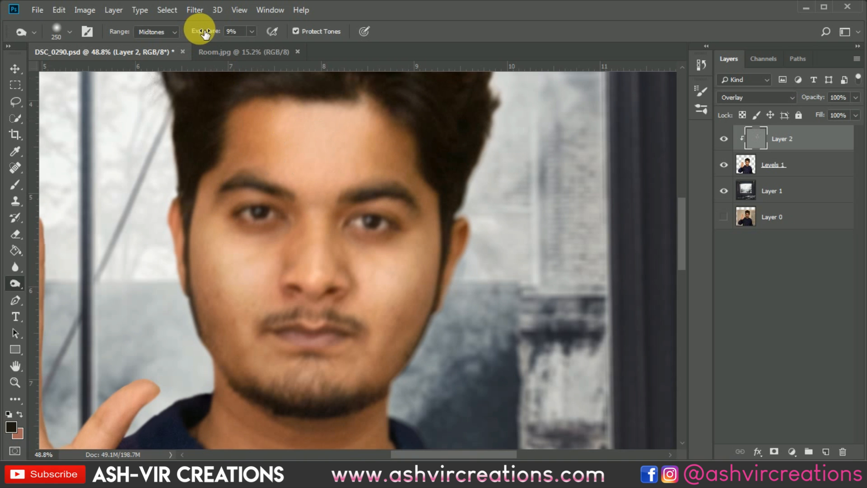
left_click_drag(208, 34, 210, 34)
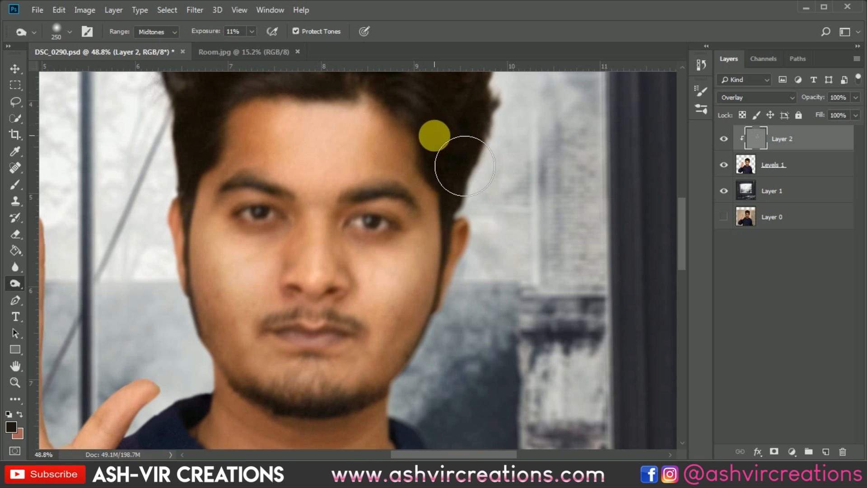
mouse_move(433, 186)
left_mouse_down()
mouse_move(468, 218)
mouse_move(477, 211)
mouse_move(499, 246)
mouse_move(499, 229)
mouse_move(507, 293)
mouse_move(493, 336)
left_mouse_up()
Darken the lower cheeks and jawline on both sides with the Burn tool, using brush sizes of 100 and 150 px
scroll(462, 308, "up", 2)
key("bracketleft")
key("bracketleft")
key("bracketleft")
key("bracketleft")
key("bracketleft")
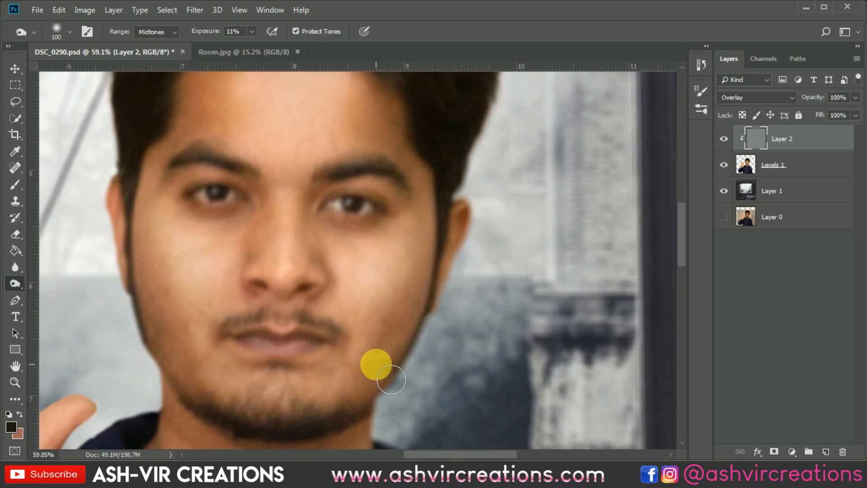
mouse_move(373, 357)
left_mouse_down()
mouse_move(405, 333)
mouse_move(426, 286)
mouse_move(391, 376)
mouse_move(445, 260)
mouse_move(400, 354)
mouse_move(362, 392)
mouse_move(438, 309)
left_mouse_up()
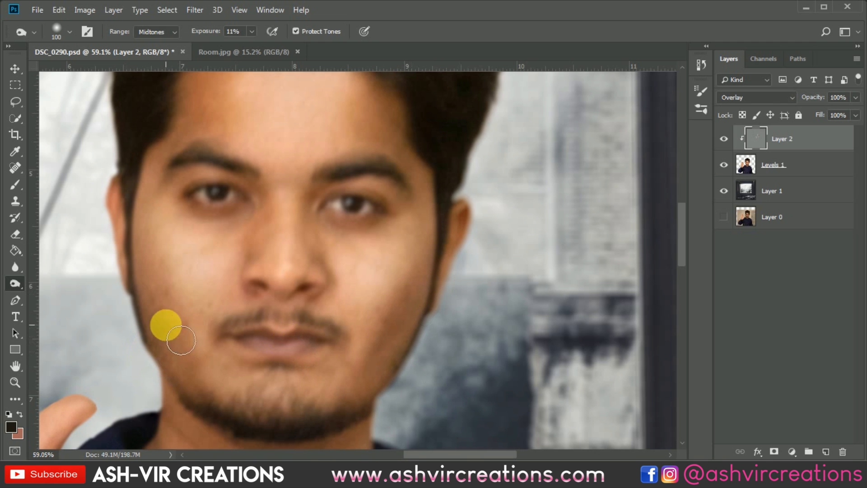
mouse_move(166, 325)
left_mouse_down()
mouse_move(130, 246)
mouse_move(169, 340)
mouse_move(138, 263)
mouse_move(172, 323)
mouse_move(178, 364)
mouse_move(202, 375)
left_mouse_up()
key("bracketright")
key("bracketright")
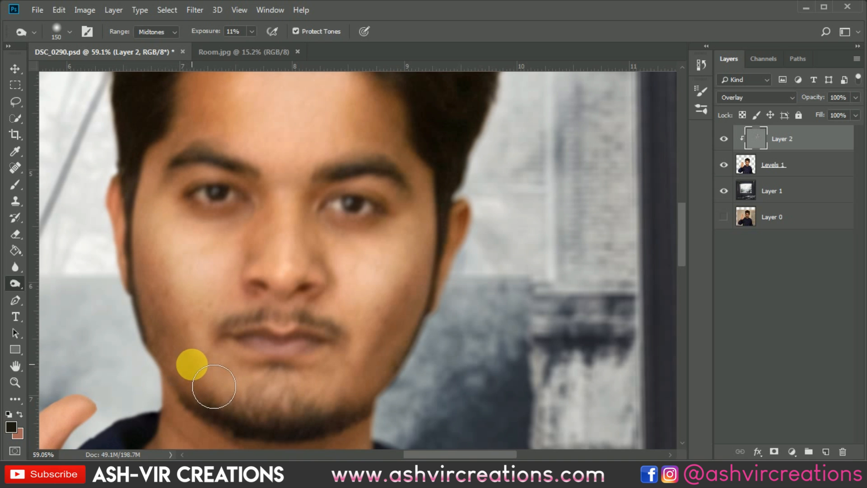
Deepen the shading along the nose with the 150 px Burn brush
scroll(298, 409, "down", 5)
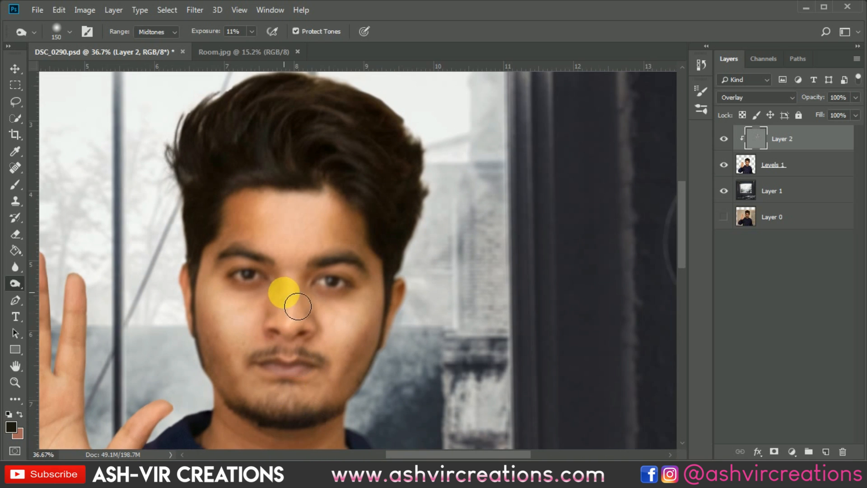
scroll(284, 293, "up", 3)
mouse_move(279, 339)
left_mouse_down()
mouse_move(282, 281)
mouse_move(356, 299)
mouse_move(290, 322)
mouse_move(279, 289)
left_mouse_up()
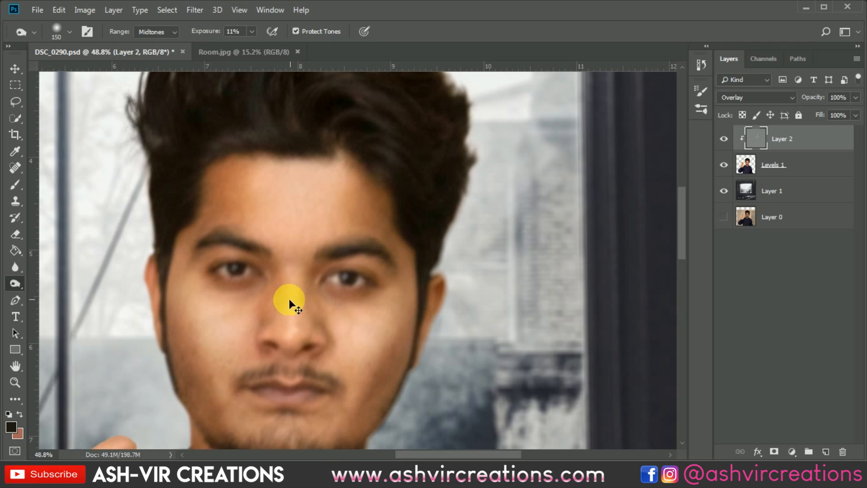
mouse_move(290, 328)
left_mouse_down()
mouse_move(276, 333)
mouse_move(287, 304)
mouse_move(279, 276)
mouse_move(362, 338)
mouse_move(335, 341)
mouse_move(405, 380)
left_mouse_up()
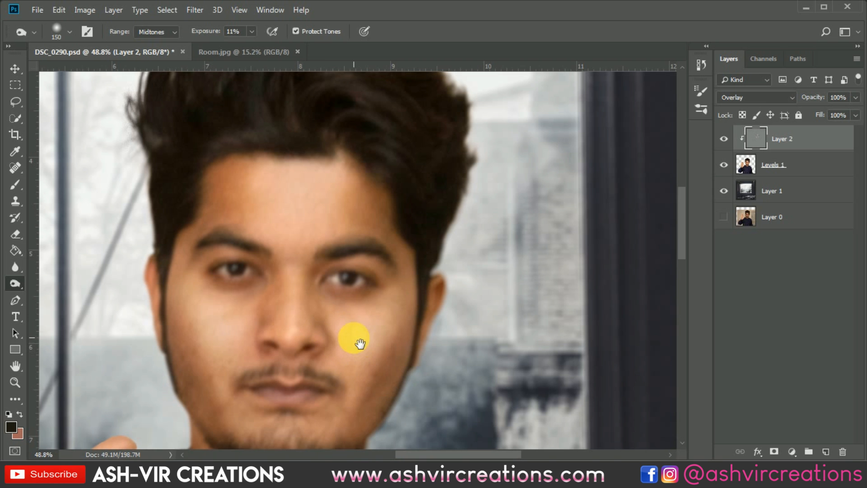
left_click_drag(354, 338, 380, 227)
scroll(305, 341, "down", 2)
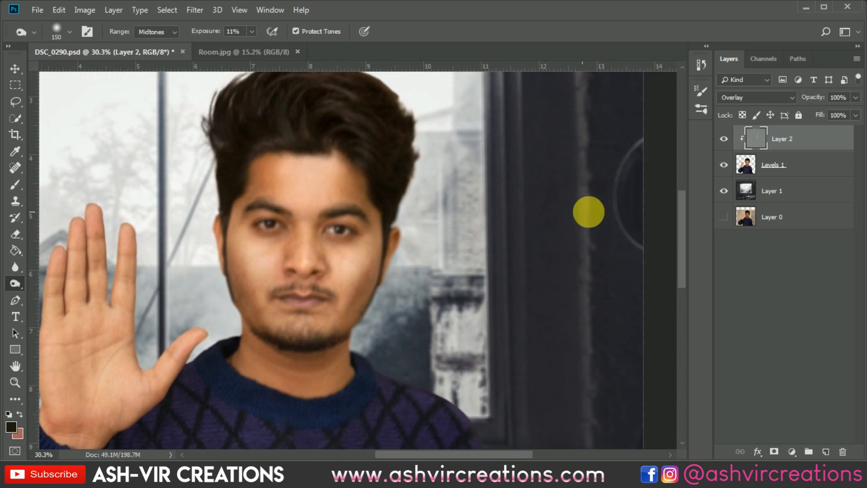
Smooth the facial skin on the Levels 1 layer with a 125 px Mixer Brush, checking it with Layer 2 hidden and shown
left_click(768, 165)
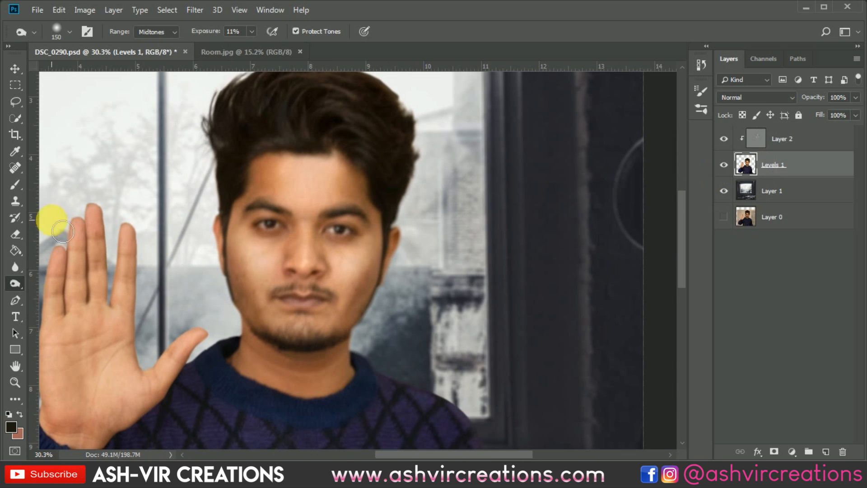
left_click(16, 185)
left_click(72, 223)
scroll(167, 203, "up", 3)
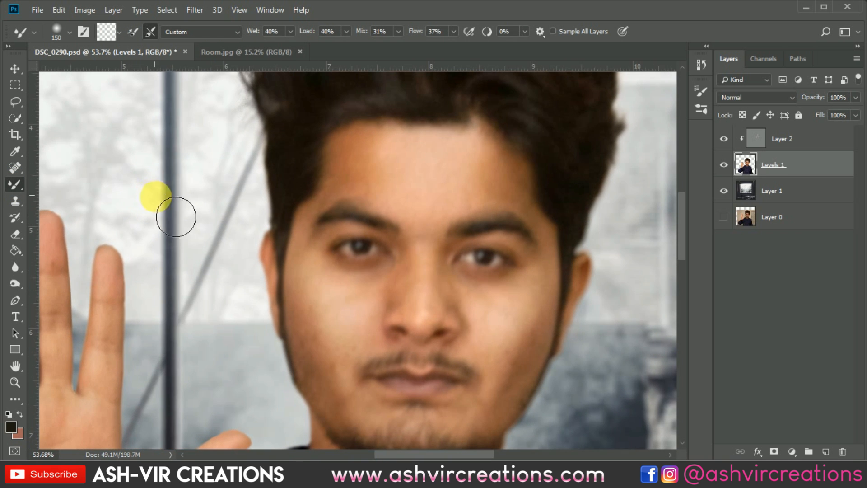
left_click_drag(302, 182, 194, 142)
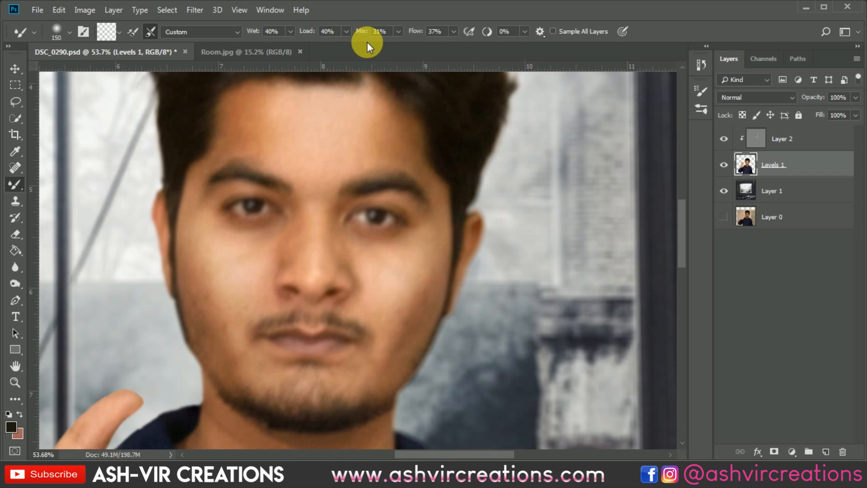
scroll(406, 205, "up", 3)
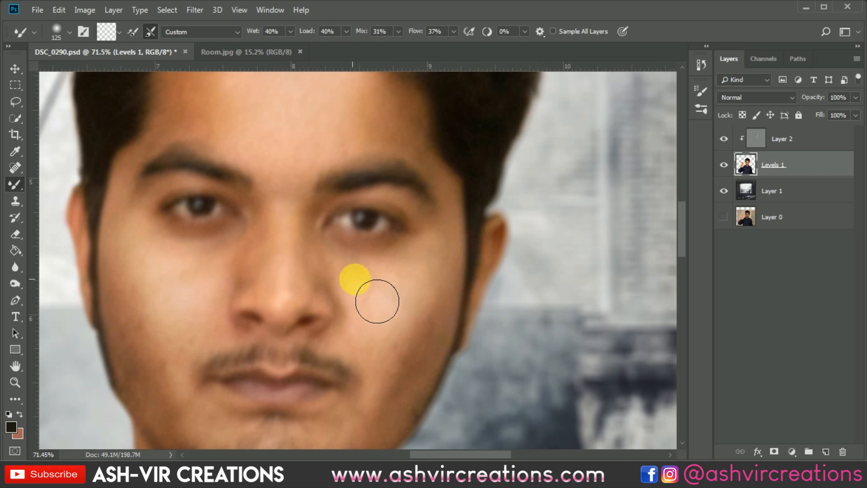
left_click(724, 139)
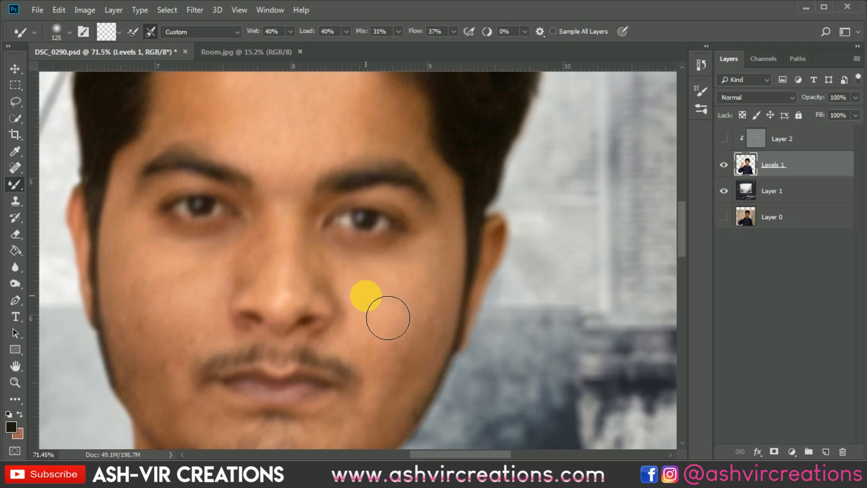
left_click_drag(368, 311, 424, 272)
left_click(724, 139)
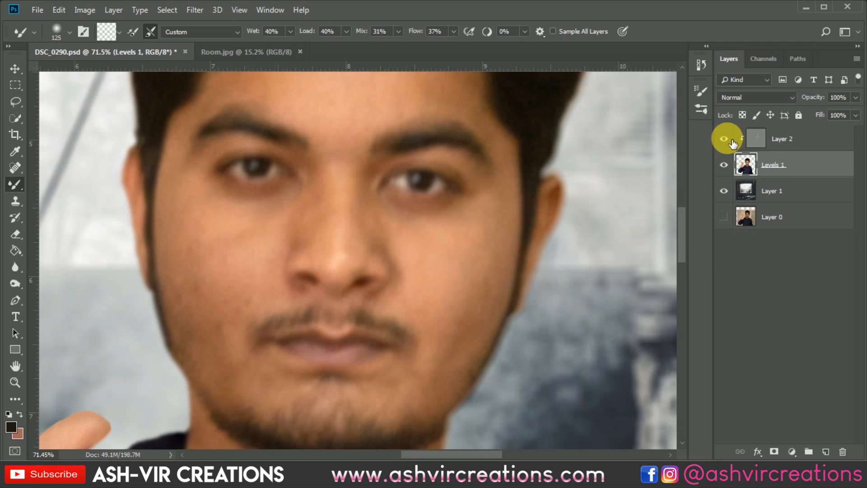
mouse_move(245, 294)
left_mouse_down()
mouse_move(226, 267)
mouse_move(214, 276)
mouse_move(243, 324)
mouse_move(212, 317)
mouse_move(189, 267)
mouse_move(229, 364)
mouse_move(218, 252)
mouse_move(265, 346)
mouse_move(265, 273)
mouse_move(222, 240)
mouse_move(235, 261)
mouse_move(287, 242)
mouse_move(284, 250)
mouse_move(242, 231)
mouse_move(292, 240)
mouse_move(341, 206)
mouse_move(329, 263)
mouse_move(356, 182)
mouse_move(402, 263)
mouse_move(368, 149)
mouse_move(365, 221)
mouse_move(350, 222)
mouse_move(357, 347)
mouse_move(349, 328)
mouse_move(379, 251)
mouse_move(365, 284)
mouse_move(384, 262)
mouse_move(360, 225)
mouse_move(322, 229)
mouse_move(280, 206)
mouse_move(323, 221)
mouse_move(307, 185)
mouse_move(300, 193)
mouse_move(348, 236)
mouse_move(342, 219)
mouse_move(285, 186)
mouse_move(328, 183)
mouse_move(313, 171)
mouse_move(360, 210)
mouse_move(337, 202)
mouse_move(407, 209)
mouse_move(433, 178)
mouse_move(421, 242)
mouse_move(379, 259)
mouse_move(430, 223)
mouse_move(354, 173)
mouse_move(478, 265)
mouse_move(454, 375)
mouse_move(425, 404)
mouse_move(233, 346)
mouse_move(206, 351)
mouse_move(239, 280)
mouse_move(226, 345)
mouse_move(170, 271)
mouse_move(240, 394)
mouse_move(226, 330)
mouse_move(362, 332)
mouse_move(163, 270)
mouse_move(194, 393)
mouse_move(172, 348)
left_mouse_up()
scroll(194, 392, "down", 2)
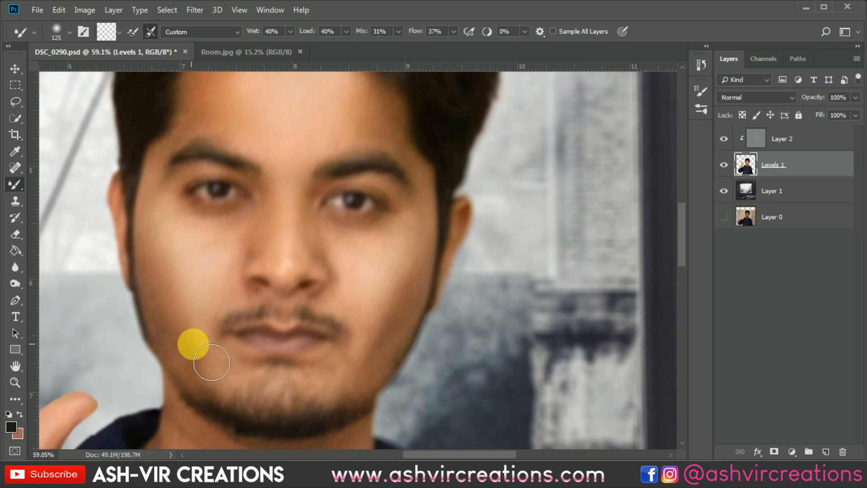
Compare the face with the Layer 2 dodge and burn shading hidden and shown, and review the whole composite
scroll(212, 361, "down", 5)
mouse_move(245, 315)
left_mouse_down()
mouse_move(254, 323)
mouse_move(223, 265)
left_mouse_up()
scroll(222, 266, "up", 1)
left_click_drag(271, 328, 258, 344)
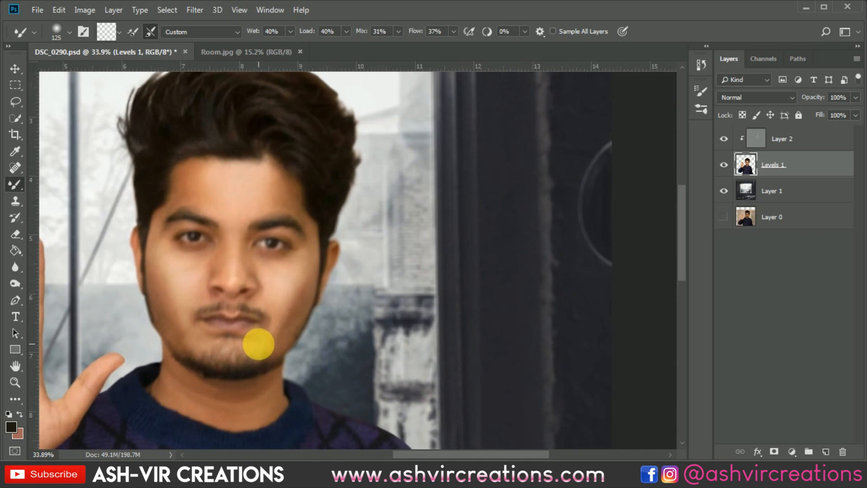
left_click_drag(252, 300, 373, 279)
scroll(493, 165, "down", 1)
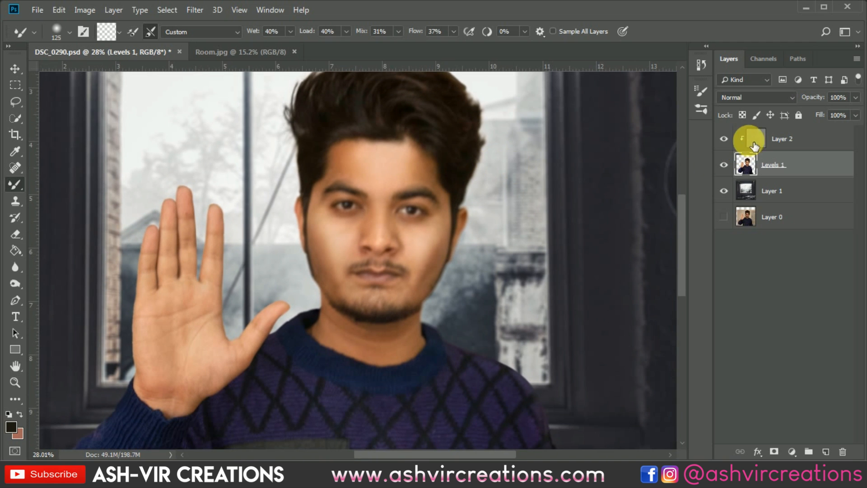
left_click(726, 138)
left_click(731, 136)
left_click(731, 136)
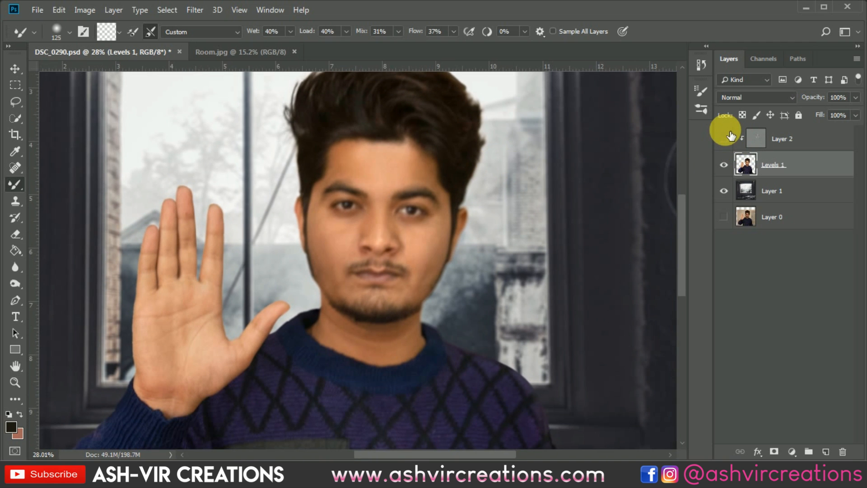
left_click(731, 136)
left_click(731, 136)
left_click(731, 136)
left_click(731, 136)
left_click(731, 136)
left_click(731, 136)
left_click(731, 136)
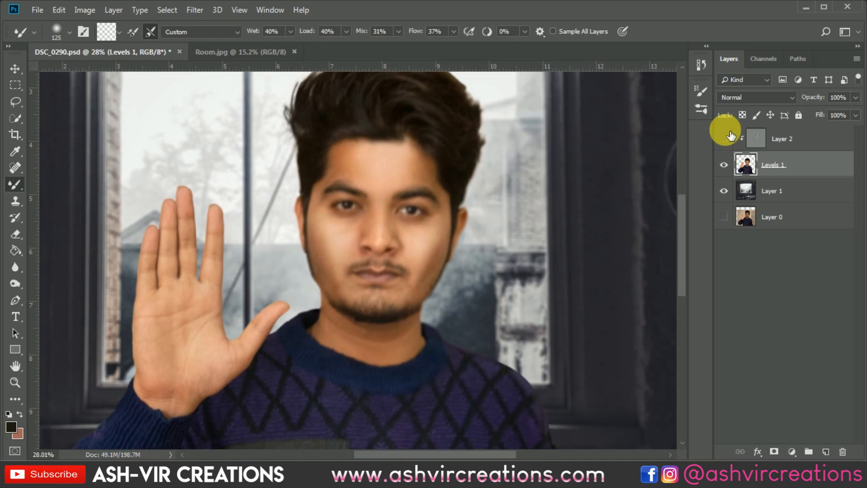
left_click(731, 136)
left_click(731, 136)
key("ctrl+minus")
key("ctrl+minus")
key("ctrl+minus")
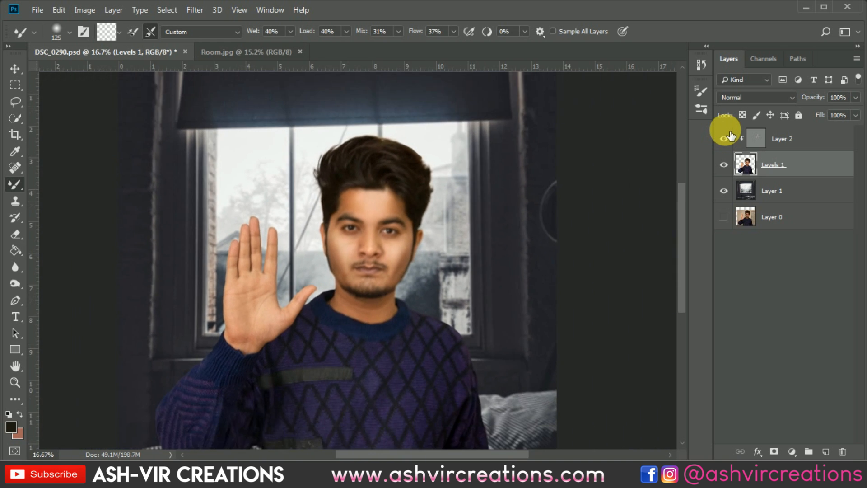
key("ctrl+plus")
key("ctrl+plus")
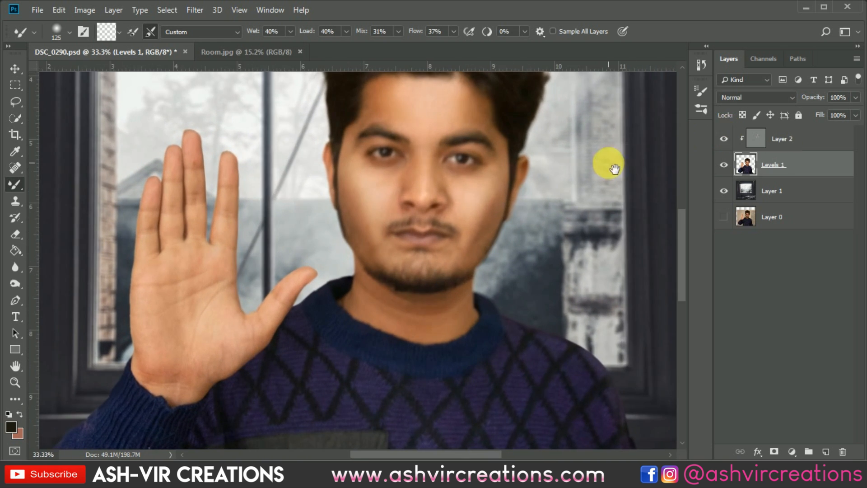
Set the opacity of the Layer 2 shading to 72% and compare the face with it hidden and shown
key("ctrl+plus")
left_click(821, 144)
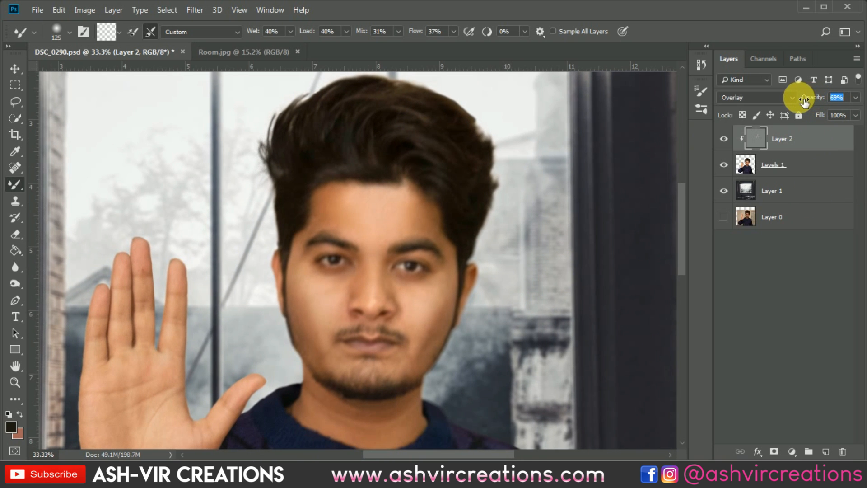
left_click(731, 139)
left_click(732, 139)
left_click(732, 139)
left_click(732, 139)
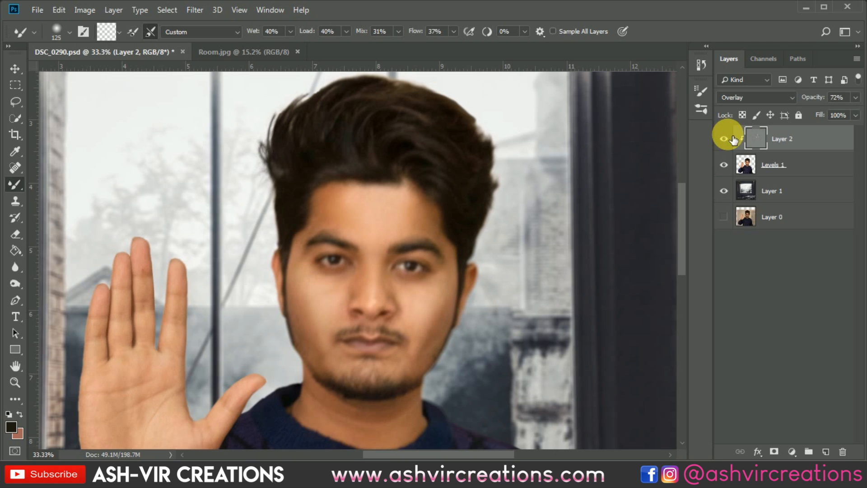
left_click(732, 139)
left_click(731, 140)
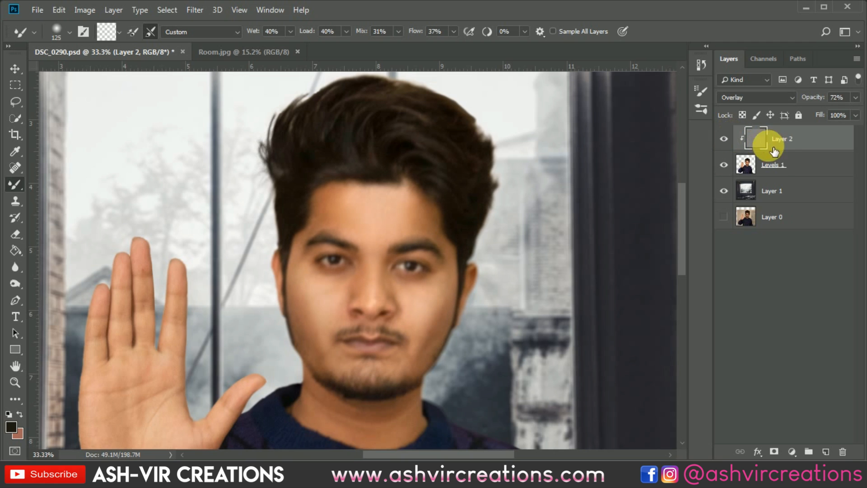
Merge the Layer 2 shading with the Levels 1 cutout into a single layer
left_click(791, 171)
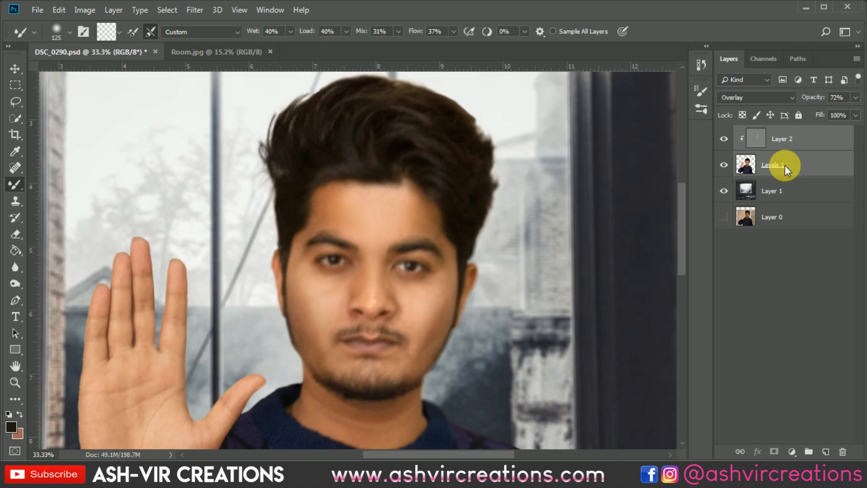
right_click(785, 165)
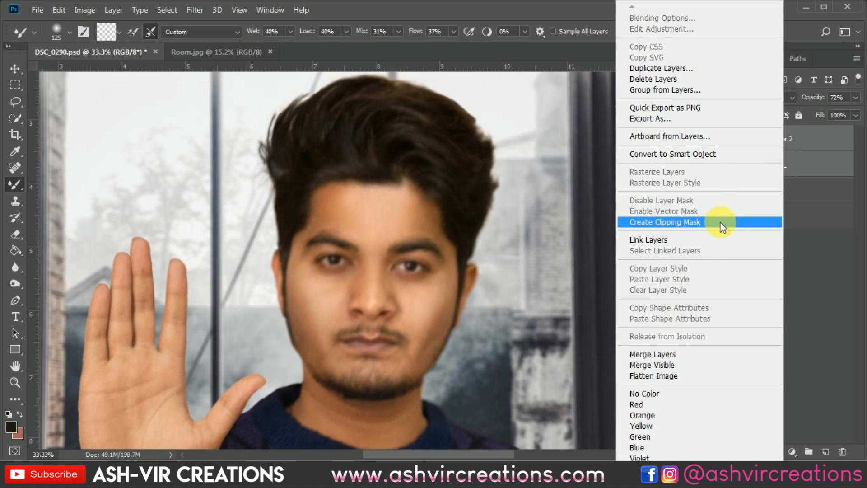
left_click(664, 354)
scroll(366, 310, "down", 1)
scroll(366, 310, "down", 3)
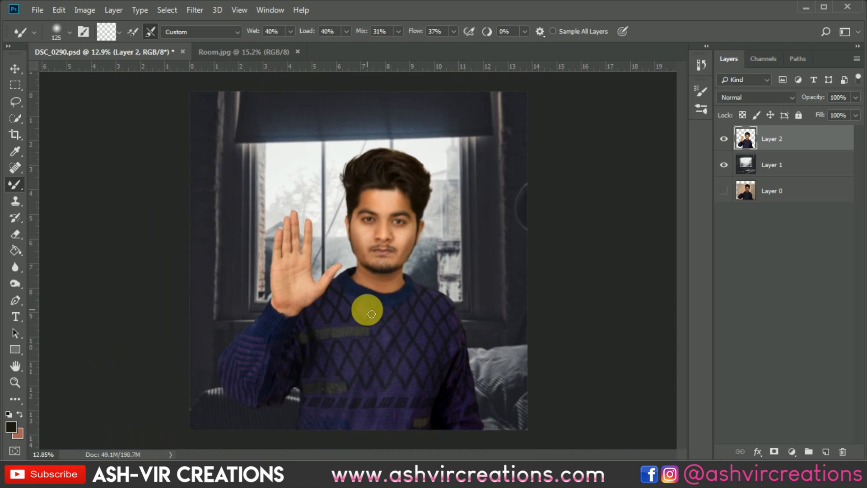
Open the rainy window image 1.jpg, accepting the pixel aspect ratio notice
key("v")
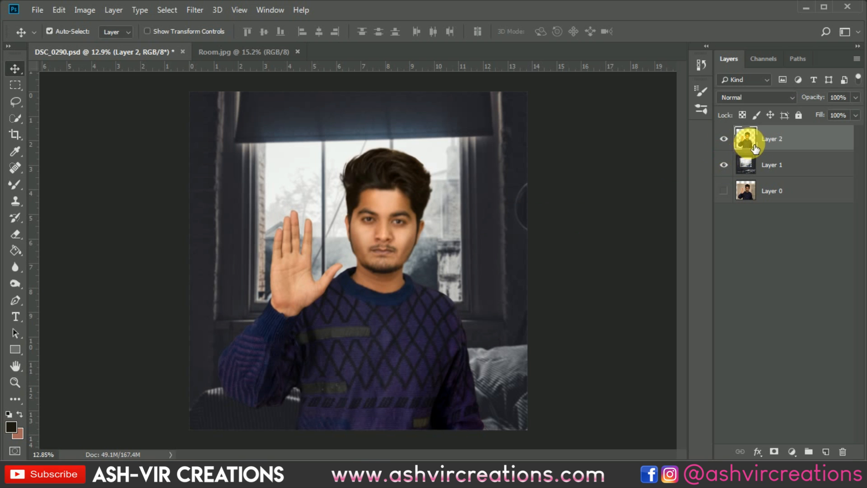
left_click(38, 14)
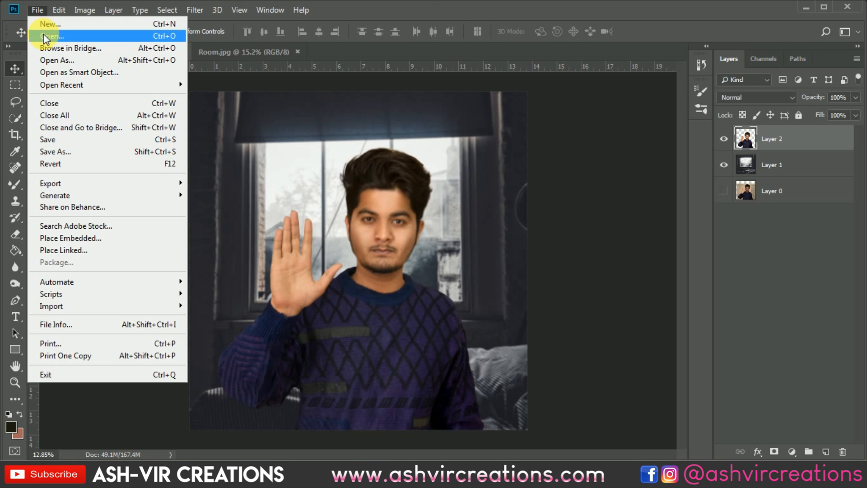
left_click(44, 34)
double_click(171, 109)
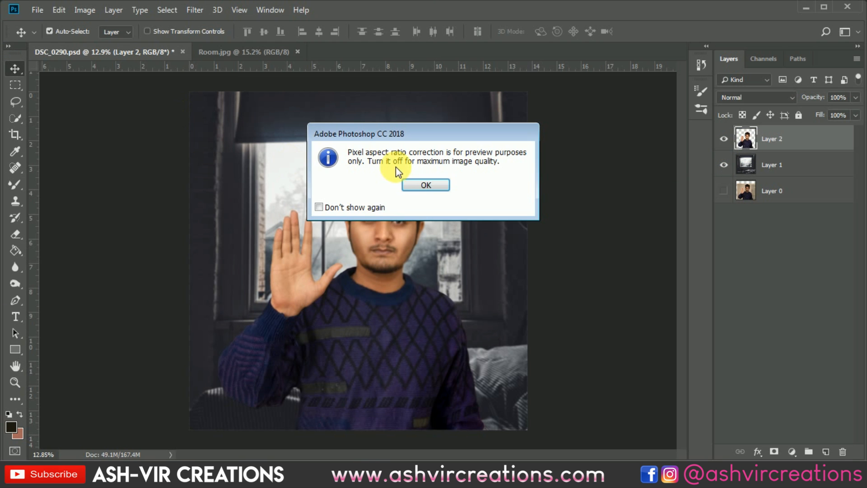
left_click(419, 183)
scroll(567, 287, "down", 1)
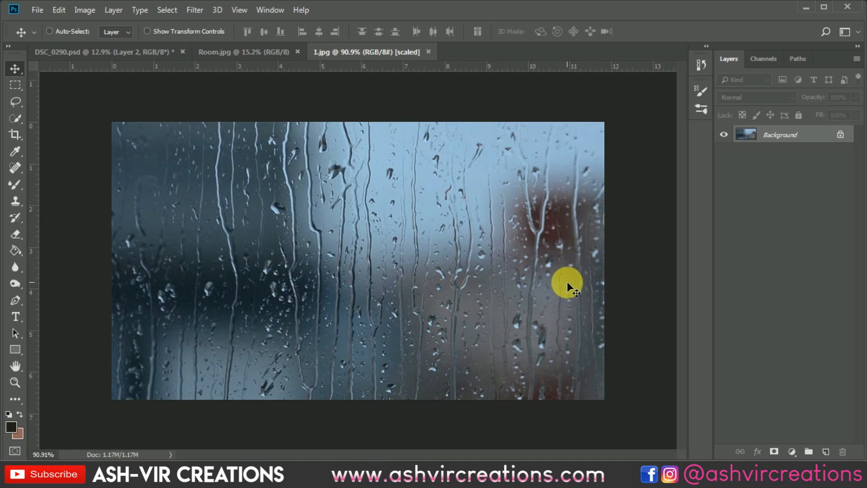
Turn the rain image black and white by setting its Hue/Saturation saturation to -100
key("ctrl+u")
left_click(612, 240)
left_click_drag(612, 241, 594, 239)
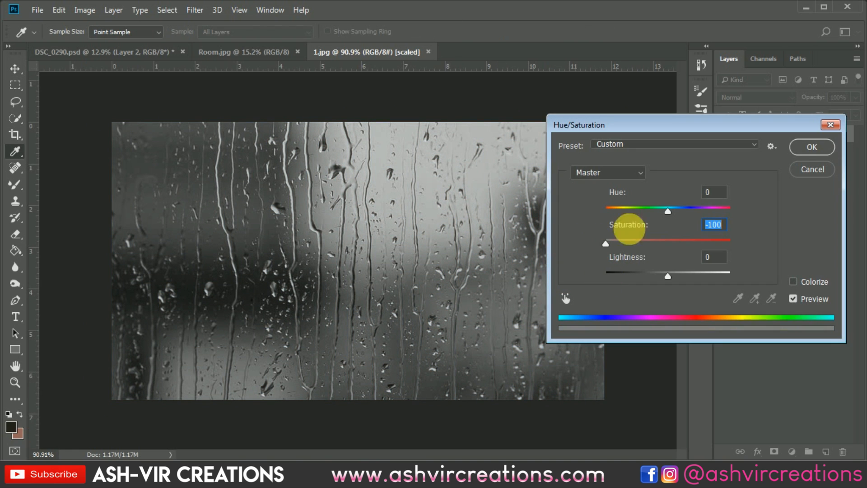
left_click(800, 146)
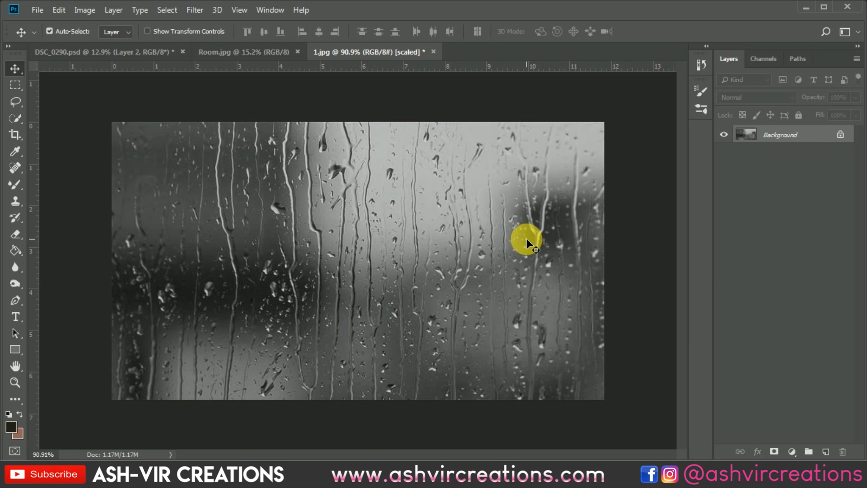
Increase the rain image's contrast with Levels, setting the input black point to 17 and the white point to 237
key("ctrl+l")
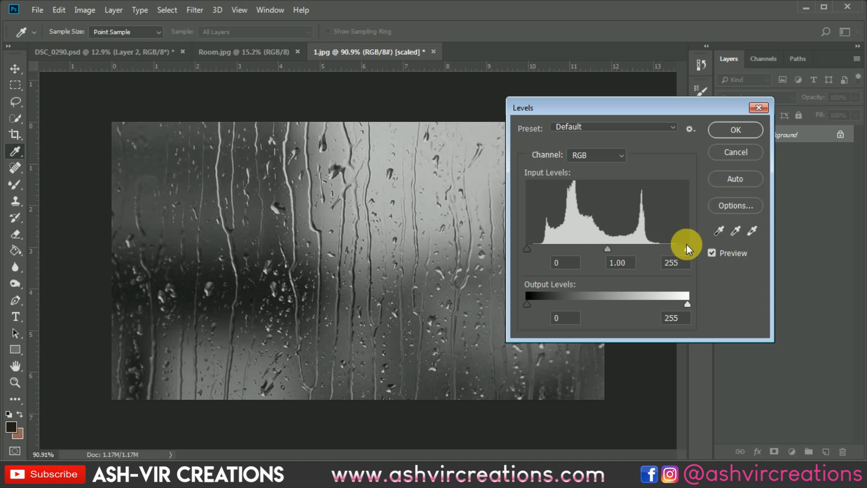
left_click_drag(687, 249, 677, 248)
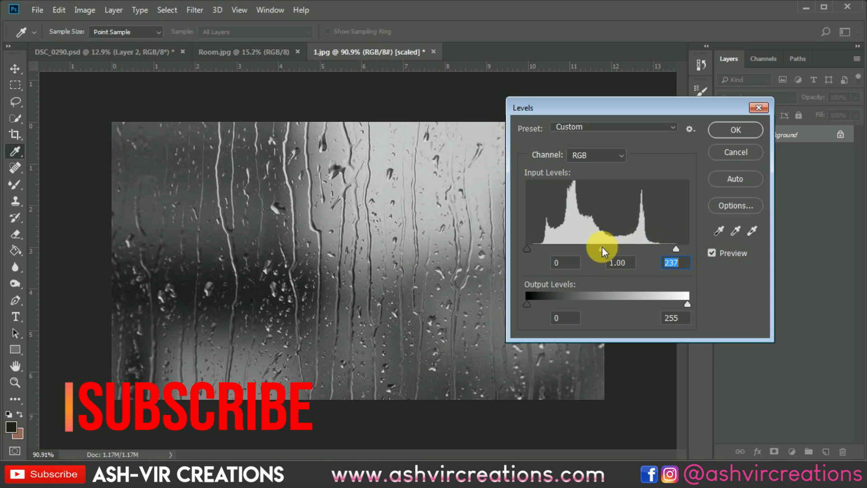
left_click_drag(528, 246, 538, 248)
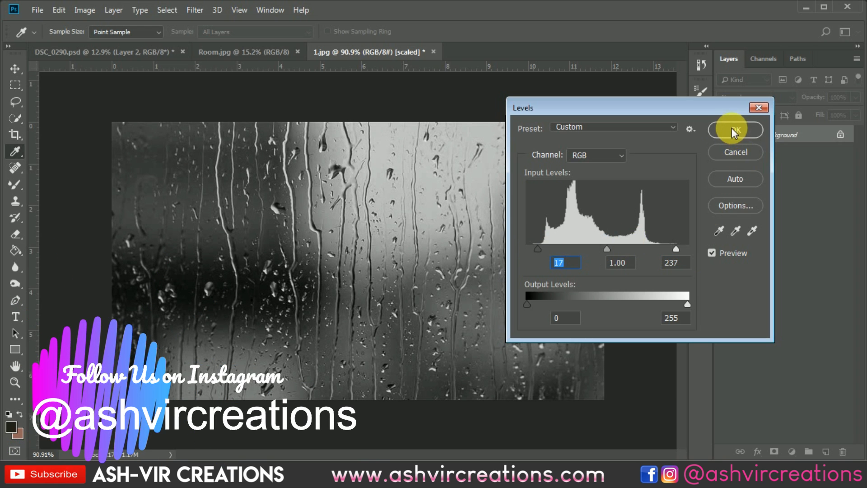
left_click(739, 130)
Bring the rain image into DSC_0290.psd, scale it to about 569%, and place it over the upper canvas, aligned with the left edge
key("v")
key("ctrl")
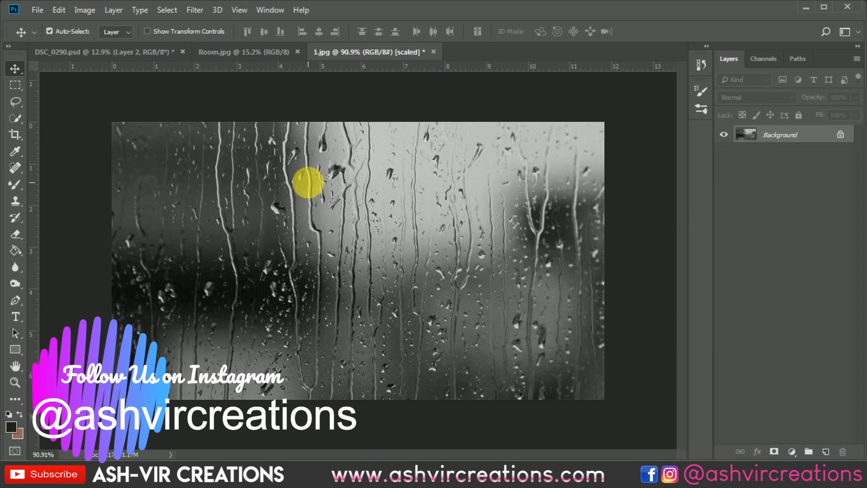
left_click_drag(172, 59, 469, 267)
key("ctrl+t")
left_click_drag(383, 201, 441, 219)
left_click_drag(531, 284, 560, 303)
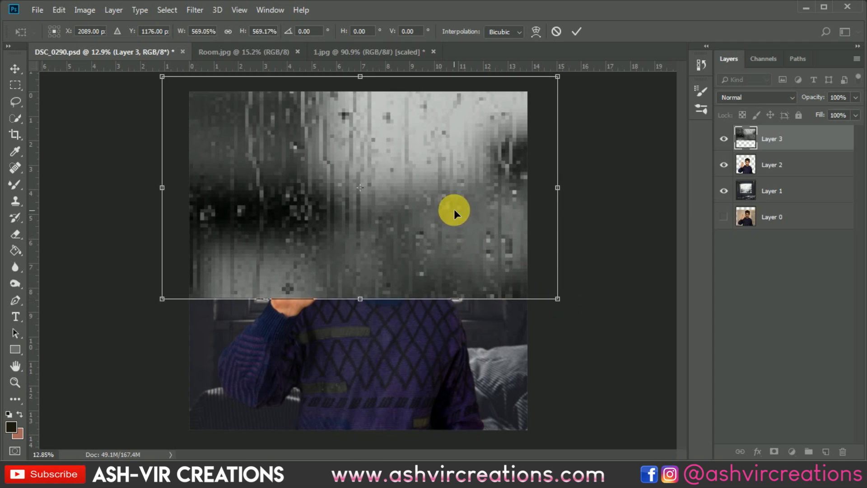
left_click_drag(454, 210, 485, 218)
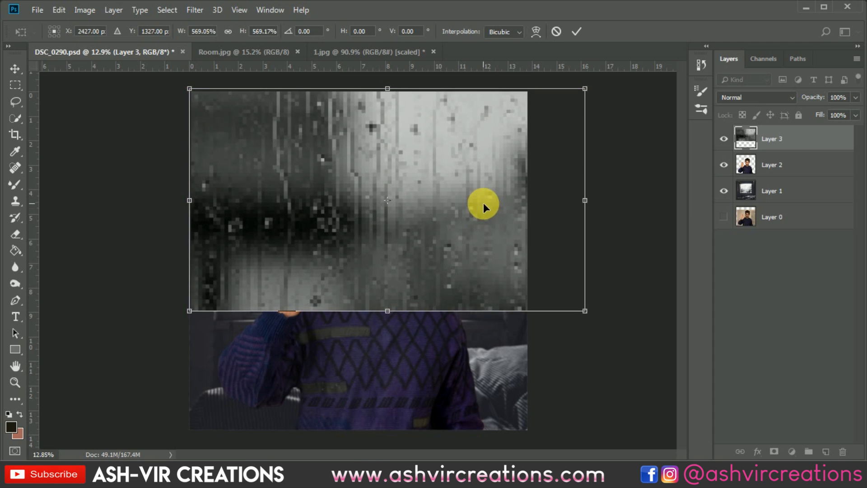
key("Return")
Set the blend mode of the Layer 3 rain image to Screen
left_click(754, 96)
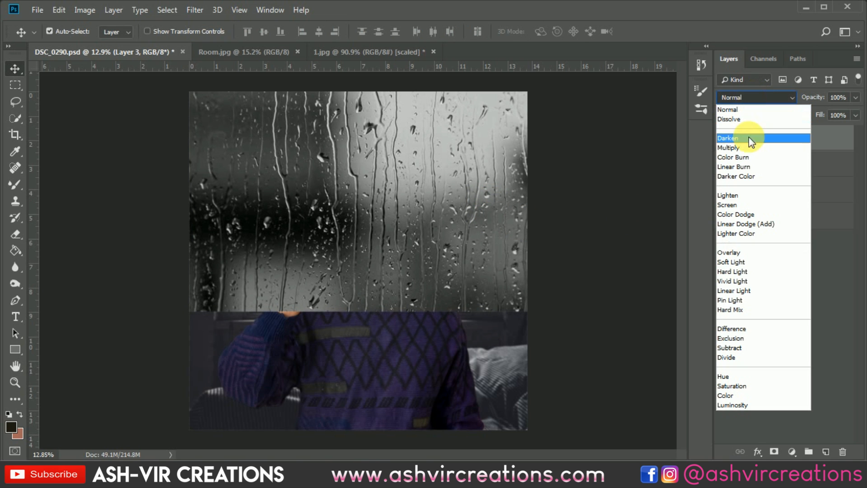
left_click(744, 203)
left_click_drag(462, 195, 452, 179)
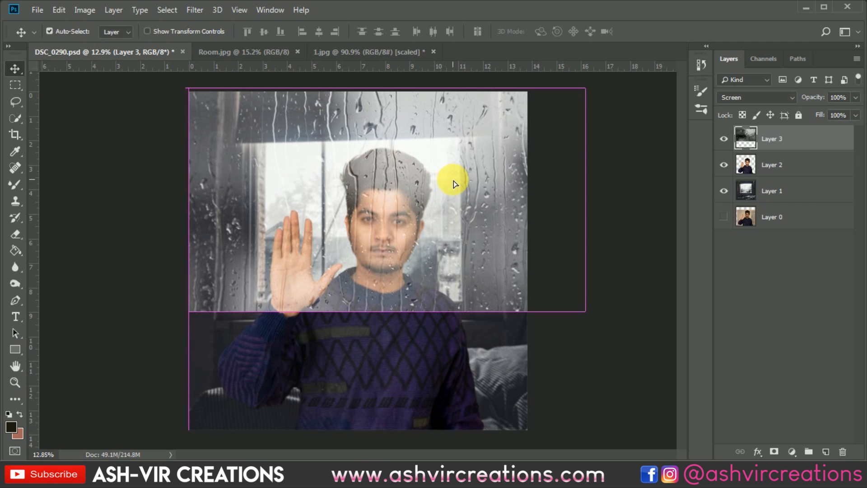
Enlarge the Layer 3 rain image to about 120% and align it with the lower and left edges of the canvas
key("ctrl")
key("ctrl+t")
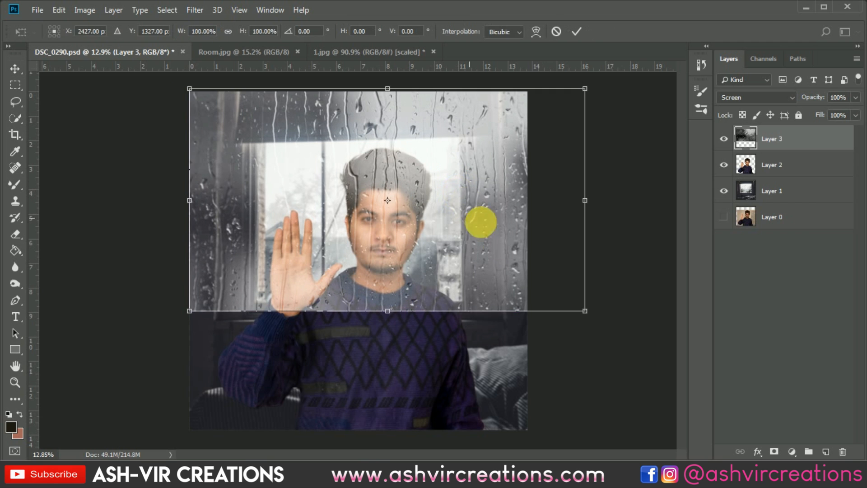
left_click_drag(584, 304, 624, 333)
left_click_drag(483, 197, 518, 276)
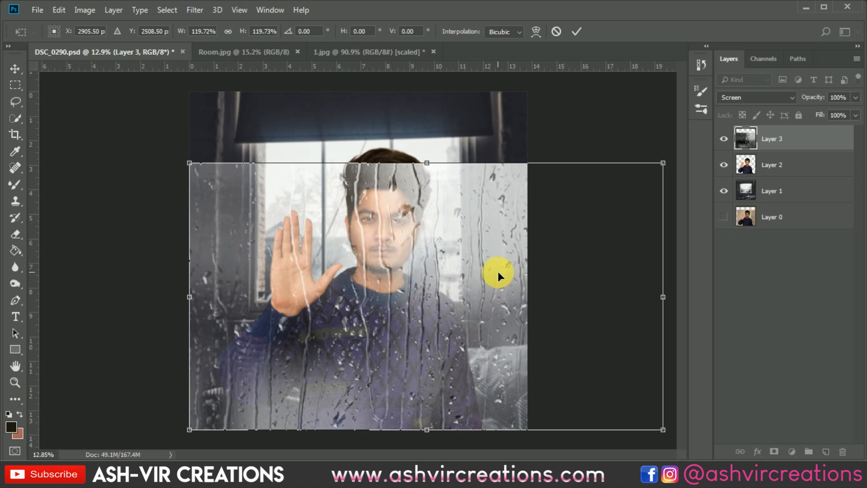
key("Return")
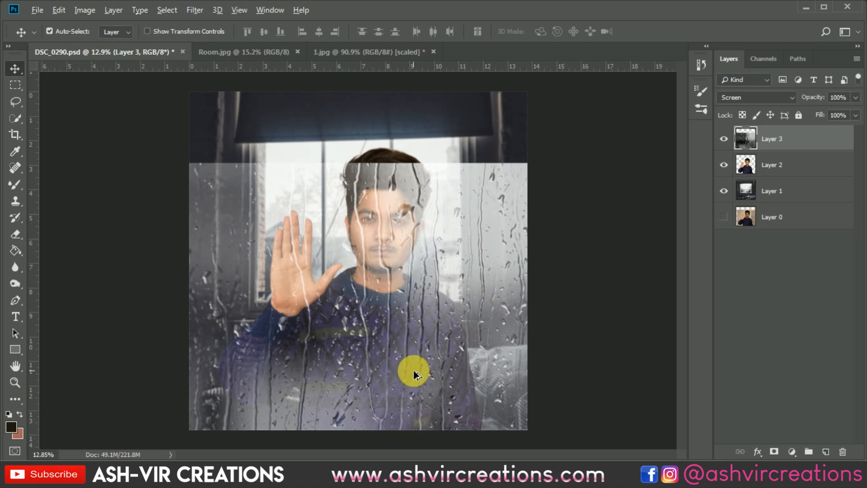
Duplicate the Layer 3 rain image and place the copy above the original to cover the rest of the canvas
left_click_drag(414, 370, 404, 109)
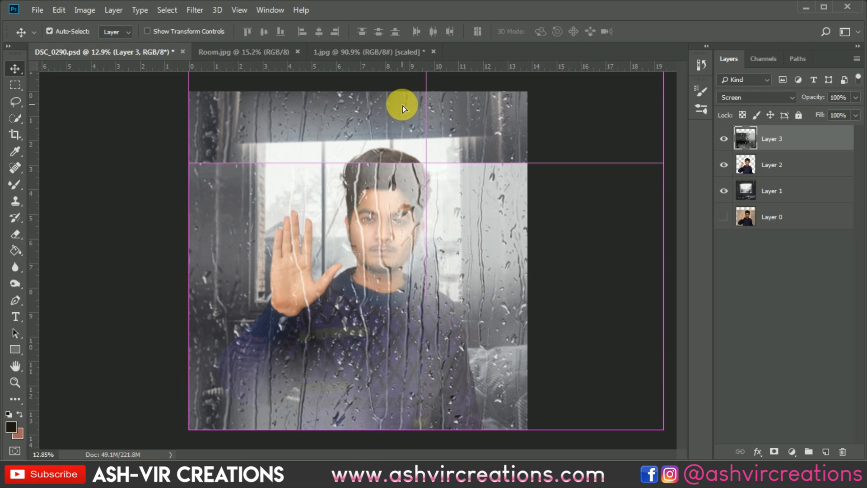
key("ctrl+j")
scroll(395, 128, "up", 4)
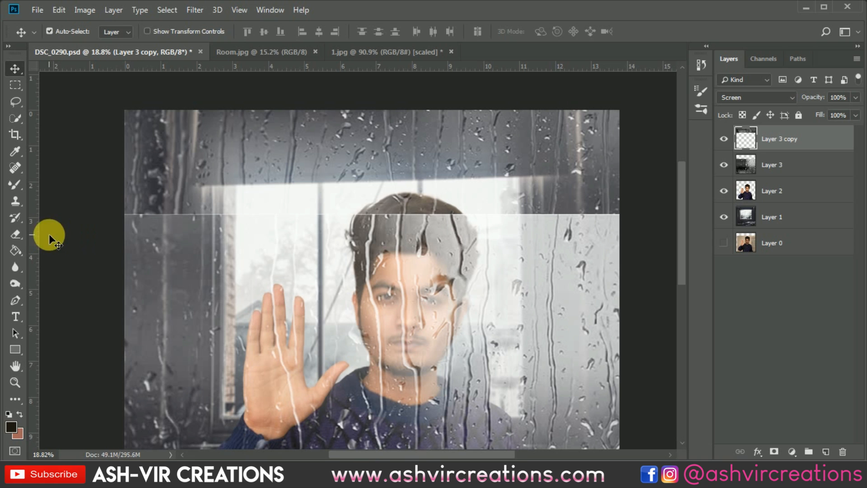
Erase the hard seam between Layer 3 copy and Layer 3 with a soft 600 px Eraser at 100% opacity
left_click(16, 234)
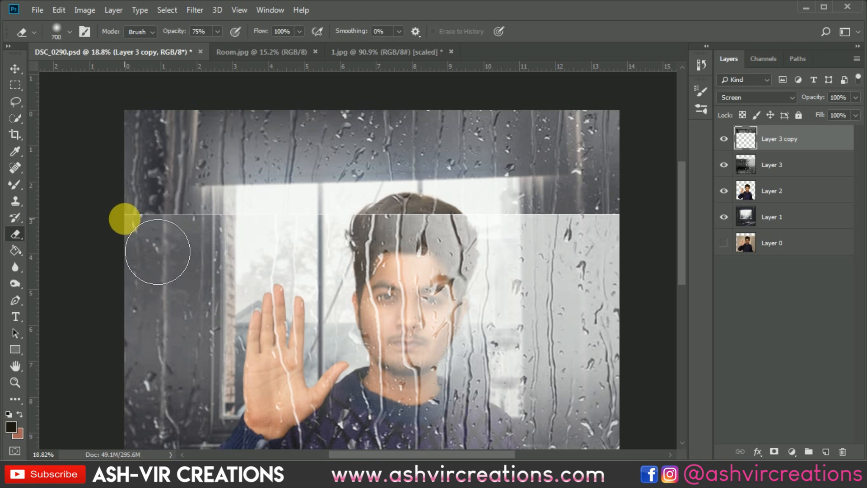
left_click_drag(125, 219, 628, 235)
key("bracketleft")
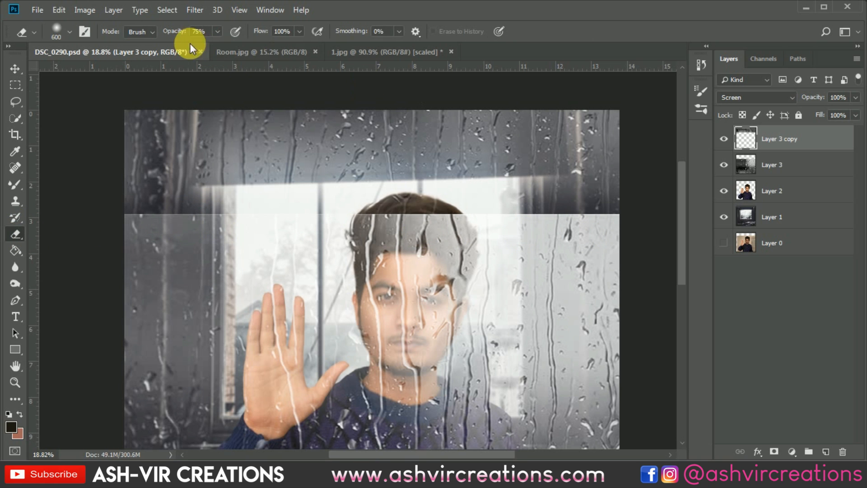
left_click_drag(175, 30, 320, 54)
mouse_move(140, 225)
left_mouse_down()
mouse_move(649, 217)
mouse_move(65, 242)
mouse_move(682, 233)
mouse_move(107, 240)
mouse_move(189, 233)
left_mouse_up()
left_click(768, 164)
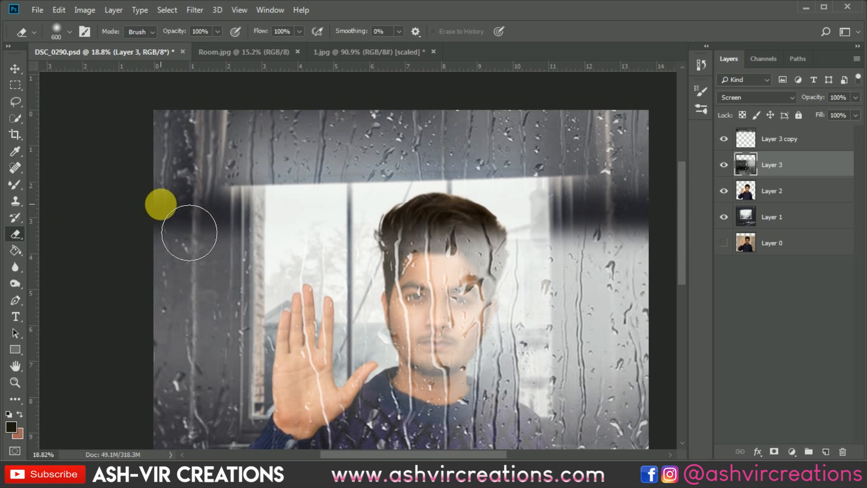
Move Layer 3 copy down so its raindrops fill the erased gap above Layer 3
key("v")
left_click(370, 150)
left_click_drag(413, 139, 421, 194)
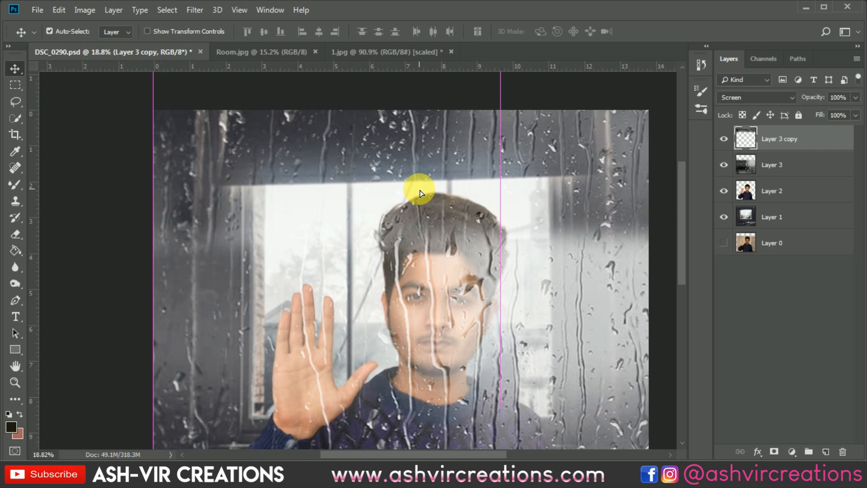
scroll(419, 188, "down", 3)
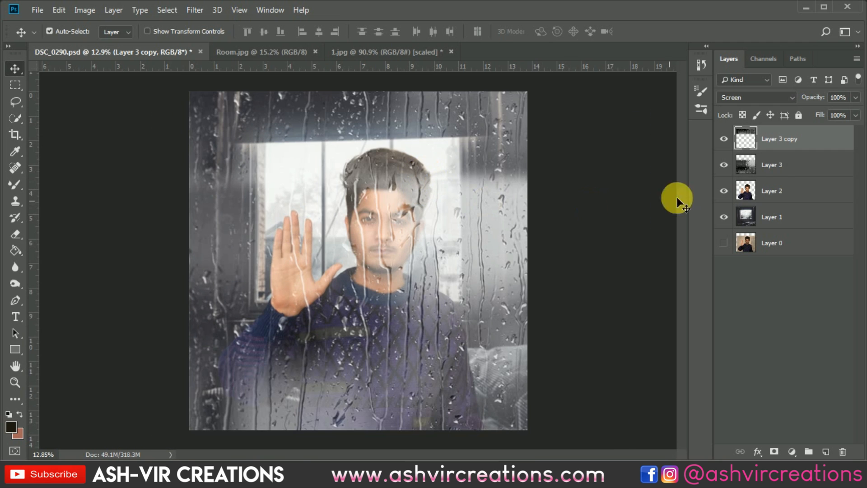
Move Layer 3 copy and Layer 3 down together to a vertical position of 2286 px and review the composite
left_click(783, 169, "shift")
key("ctrl+t")
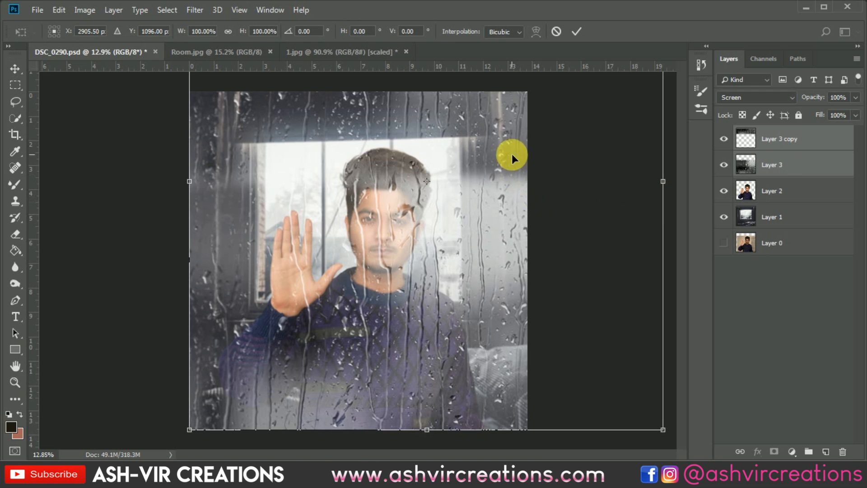
left_click_drag(513, 155, 504, 243)
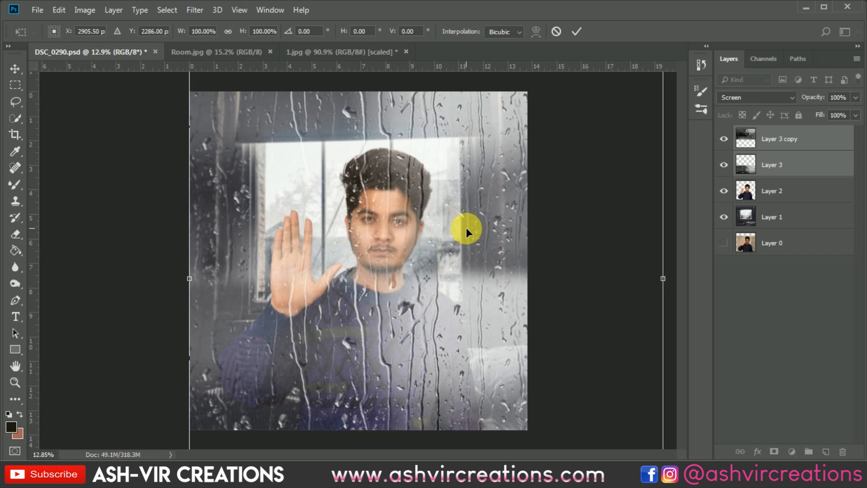
key("Return")
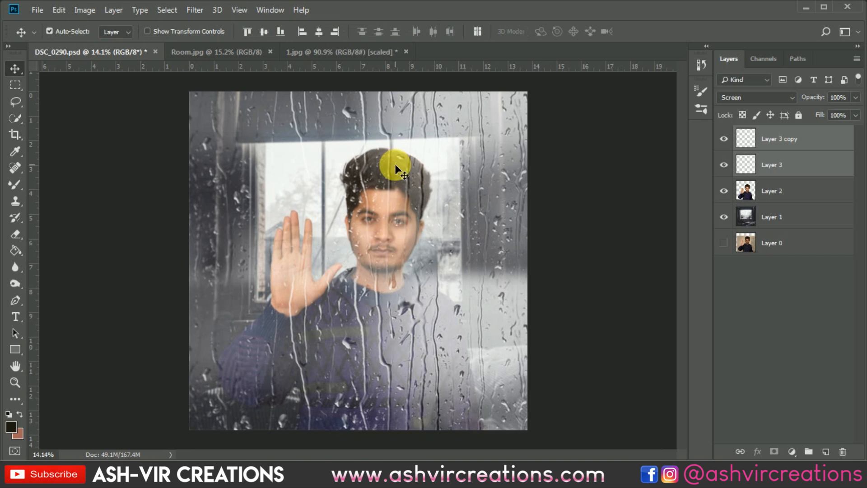
scroll(395, 166, "up", 2)
scroll(396, 166, "down", 2)
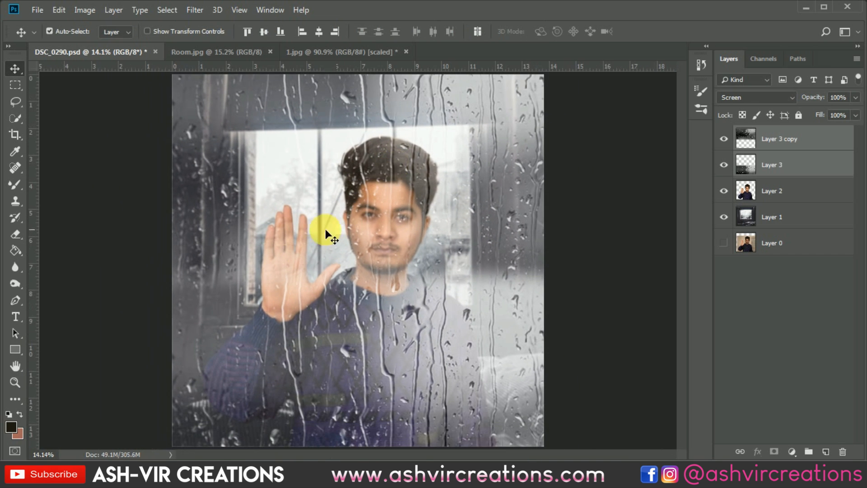
scroll(519, 278, "down", 1)
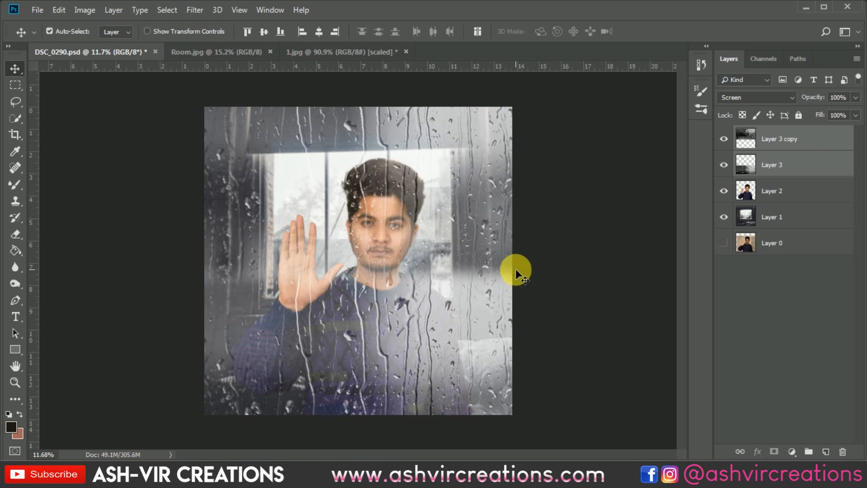
Merge Layer 3 copy and Layer 3 into one layer and set its blend mode to Screen
scroll(517, 270, "up", 1)
left_click(793, 143)
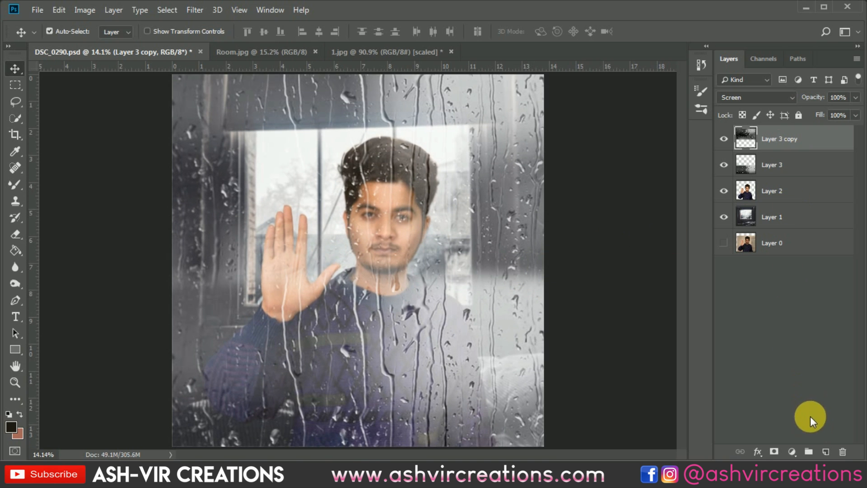
left_click(801, 166, "shift")
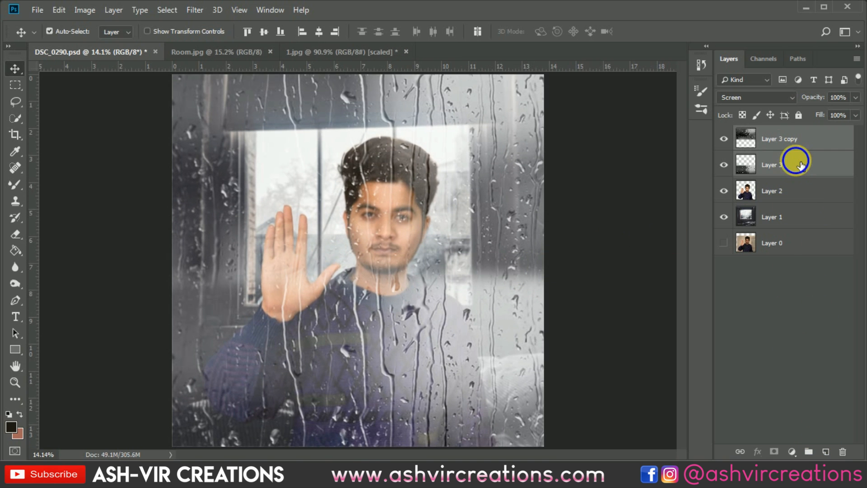
right_click(801, 165)
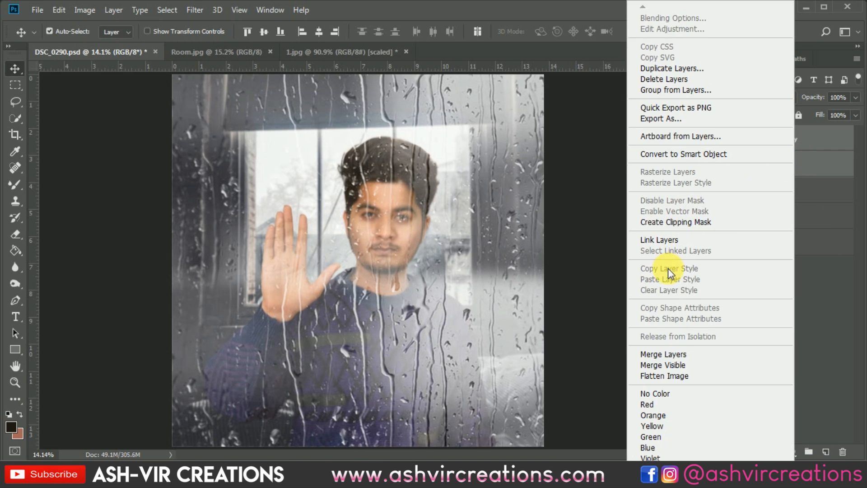
left_click(665, 355)
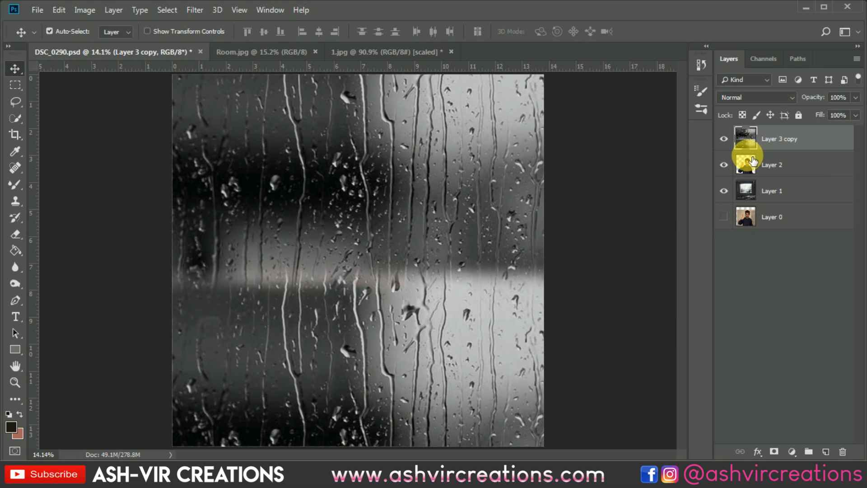
left_click(759, 97)
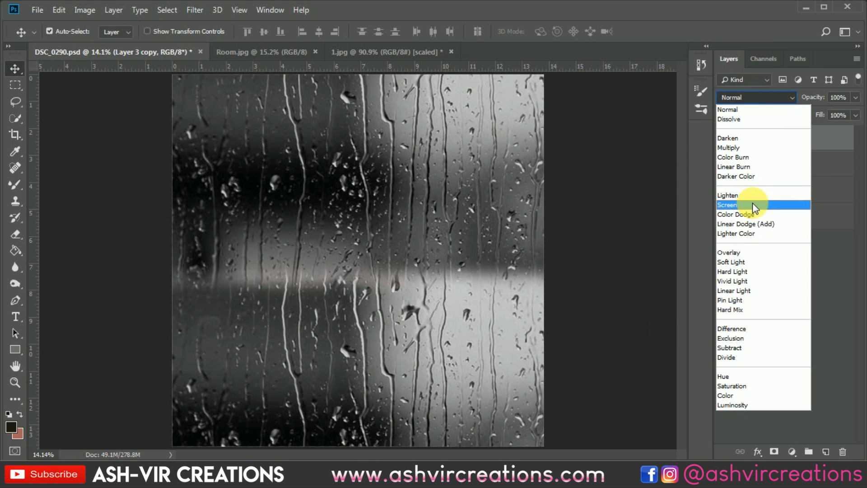
left_click(754, 201)
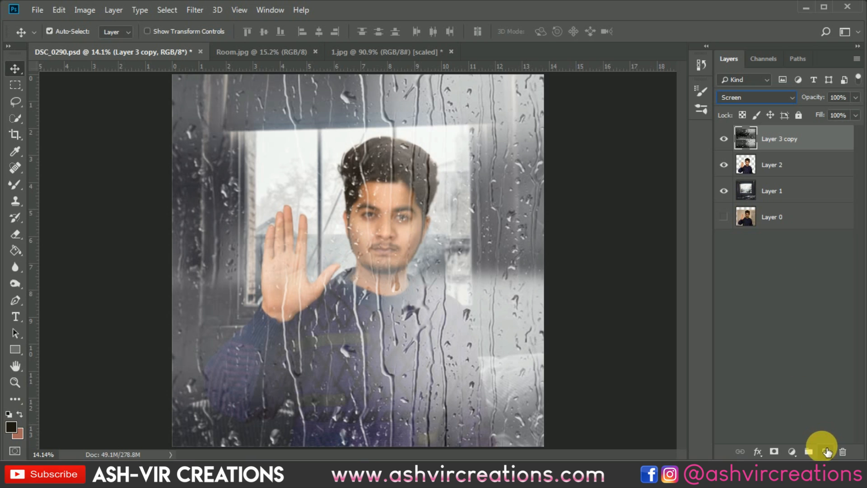
Add a new empty layer above Layer 3 copy and clip it to that layer
left_click(827, 451)
right_click(822, 145)
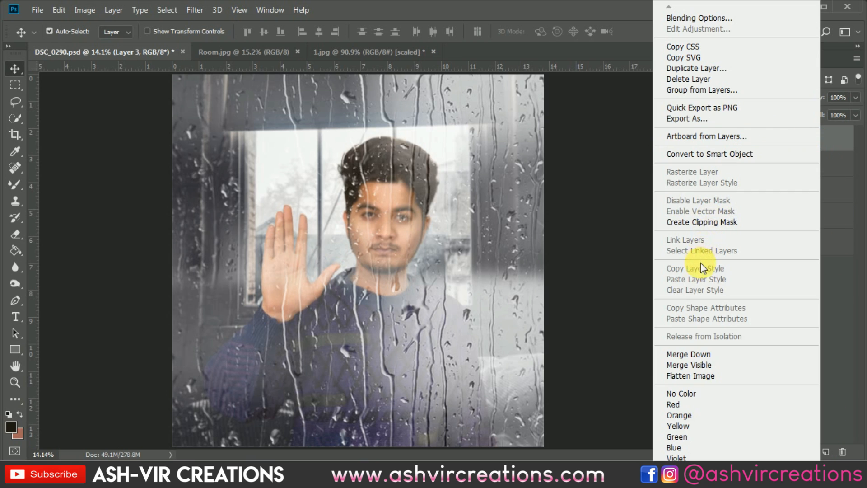
left_click(701, 221)
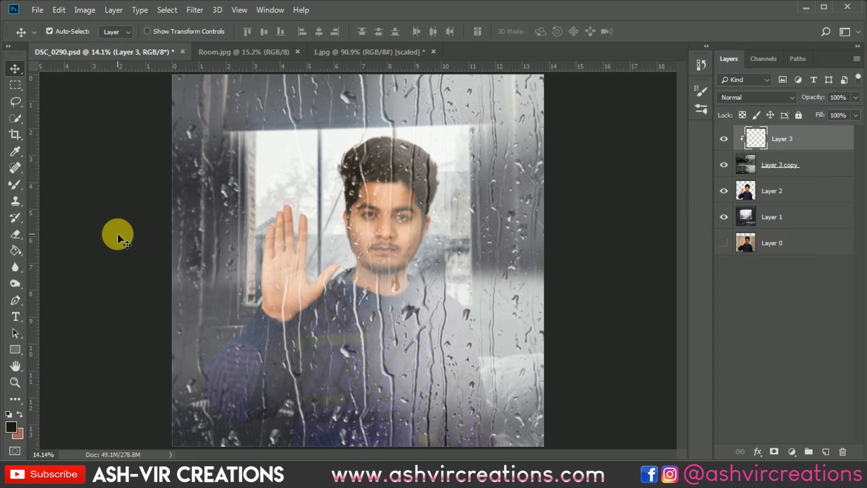
Set up a black Soft Round brush at 495 px with 0% hardness and 42% opacity
right_click(15, 184)
left_click(59, 186)
left_click(11, 426)
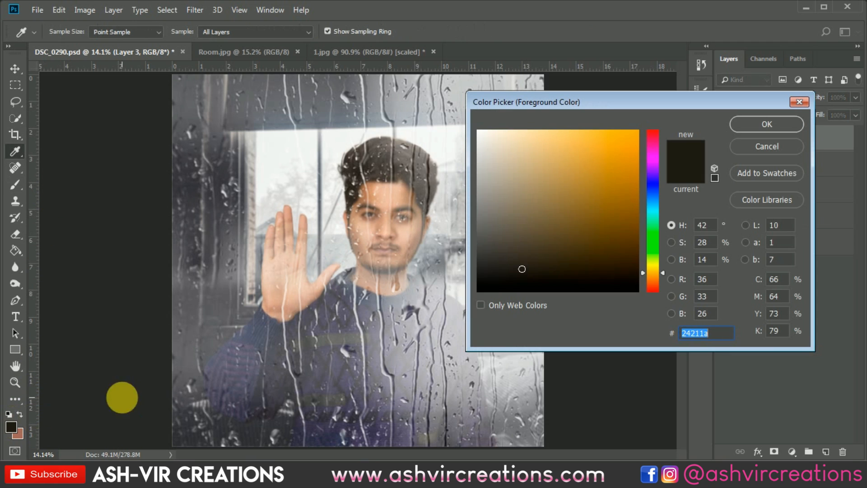
left_click_drag(492, 293, 478, 291)
left_click(744, 121)
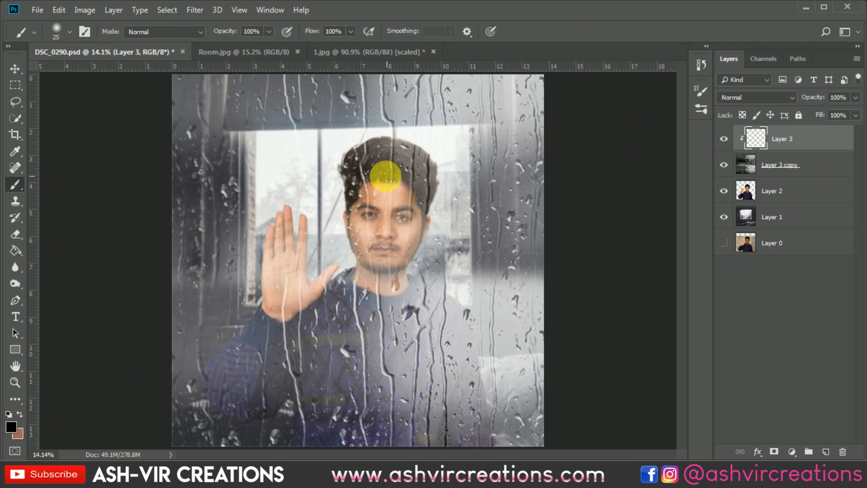
right_click(381, 206)
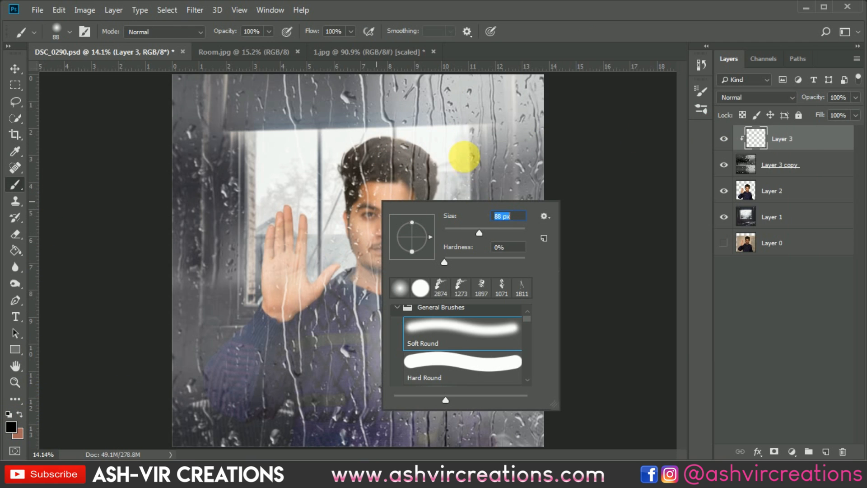
left_click(517, 230)
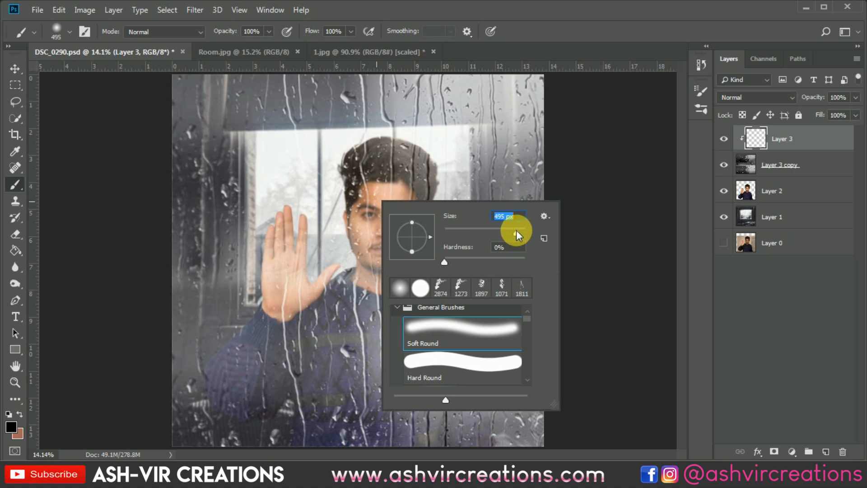
left_click(564, 7)
left_click_drag(225, 31, 207, 34)
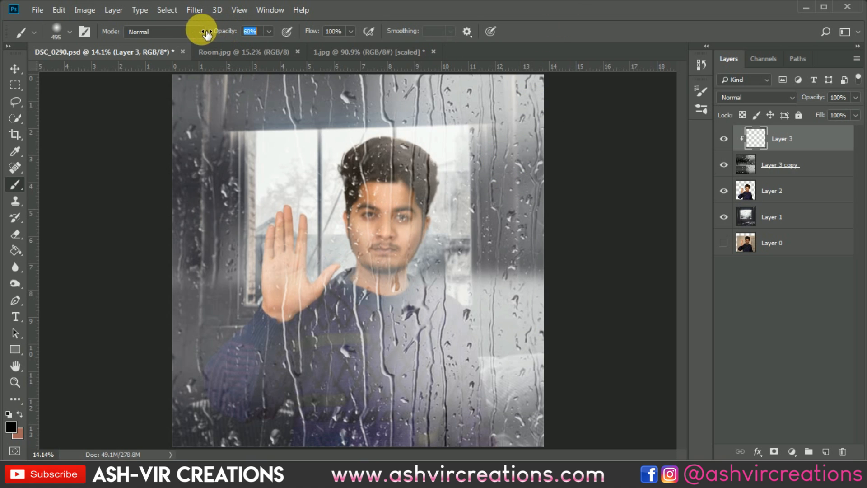
mouse_move(183, 34)
left_mouse_down()
mouse_move(141, 37)
mouse_move(238, 35)
left_mouse_up()
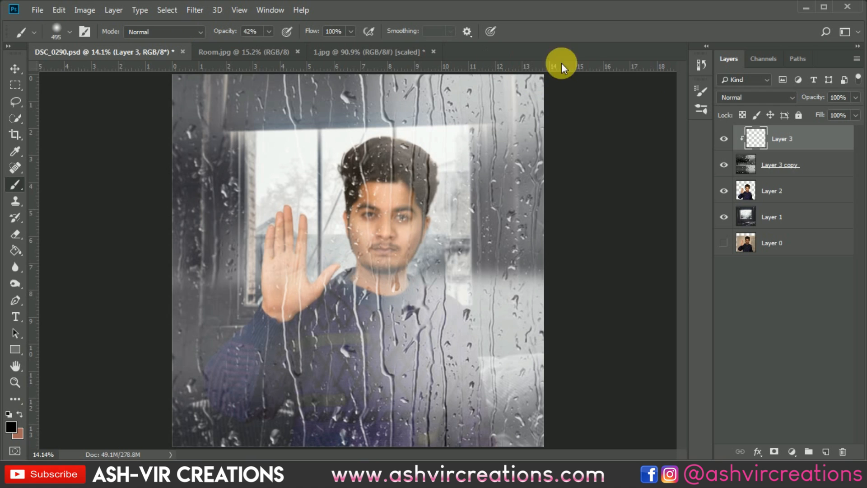
Set the clipped Layer 3 to Multiply and paint over the man's hair and face with the brush enlarged to 800 px
left_click(728, 96)
left_click(728, 148)
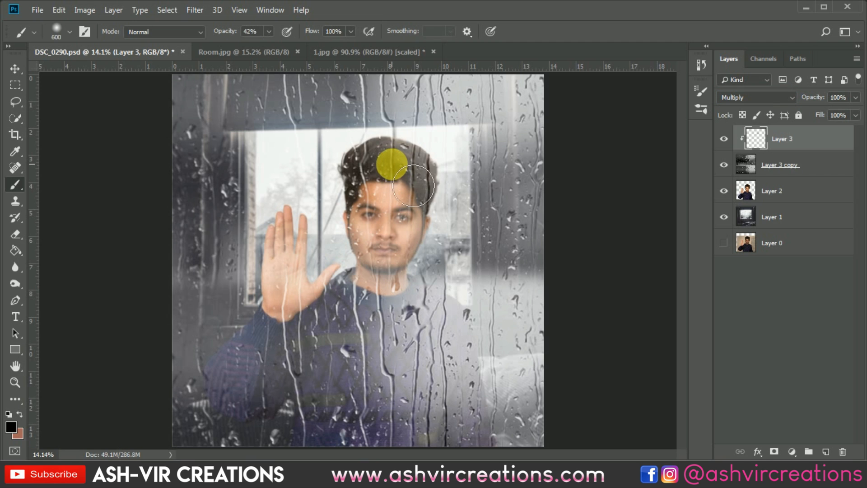
key("bracketright")
mouse_move(383, 158)
left_mouse_down()
mouse_move(414, 170)
mouse_move(420, 192)
left_mouse_up()
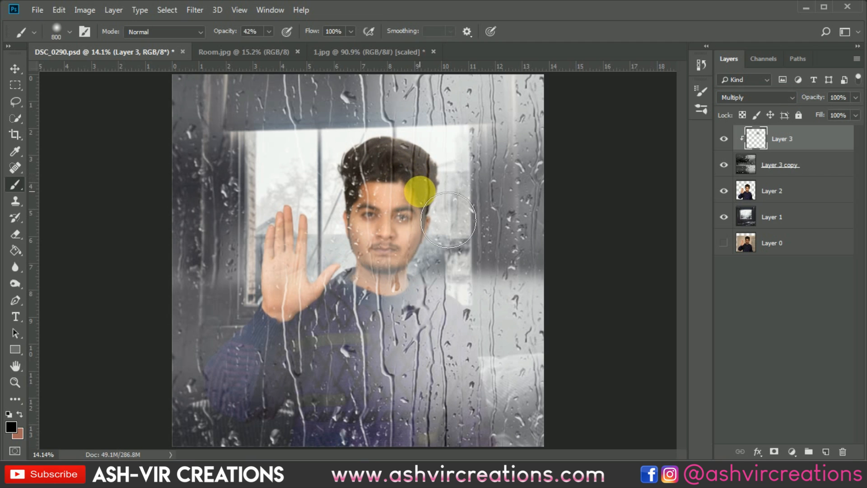
key("space")
scroll(442, 219, "up", 2)
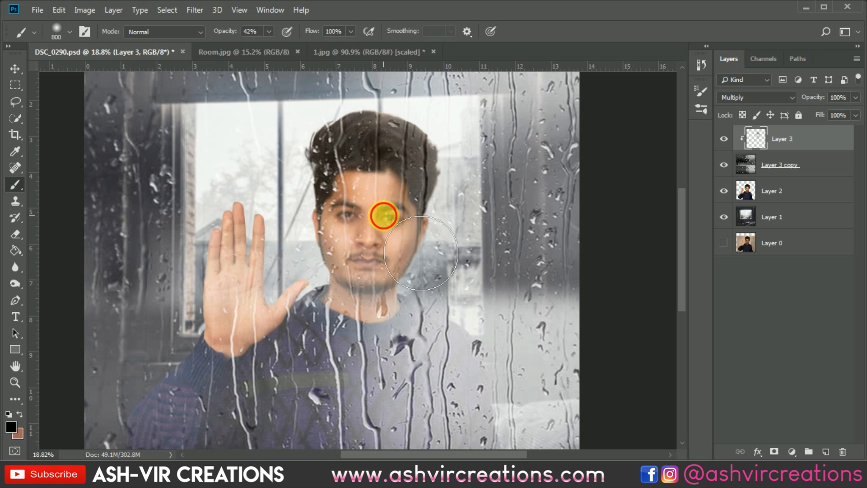
mouse_move(420, 253)
left_mouse_down()
mouse_move(392, 285)
mouse_move(382, 269)
mouse_move(401, 307)
mouse_move(392, 341)
mouse_move(486, 338)
mouse_move(503, 326)
left_mouse_up()
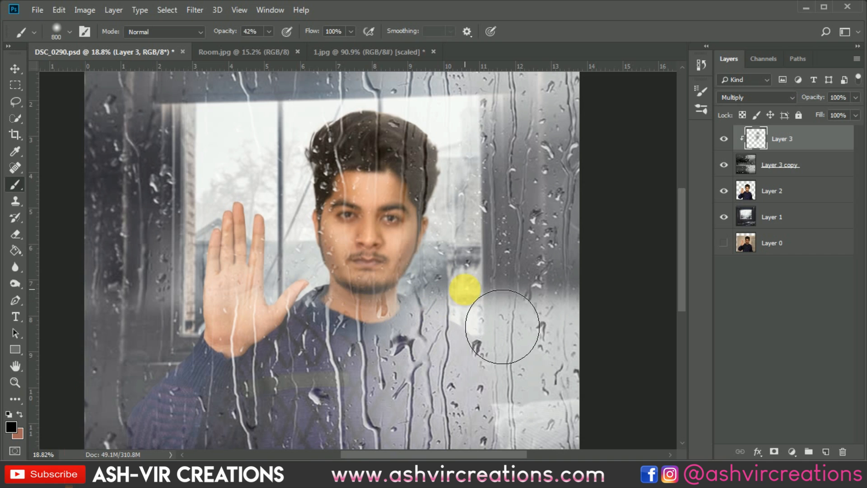
Lower the clipped Layer 3's opacity to 77% and compare the image with the layer hidden and shown
scroll(503, 327, "down", 1)
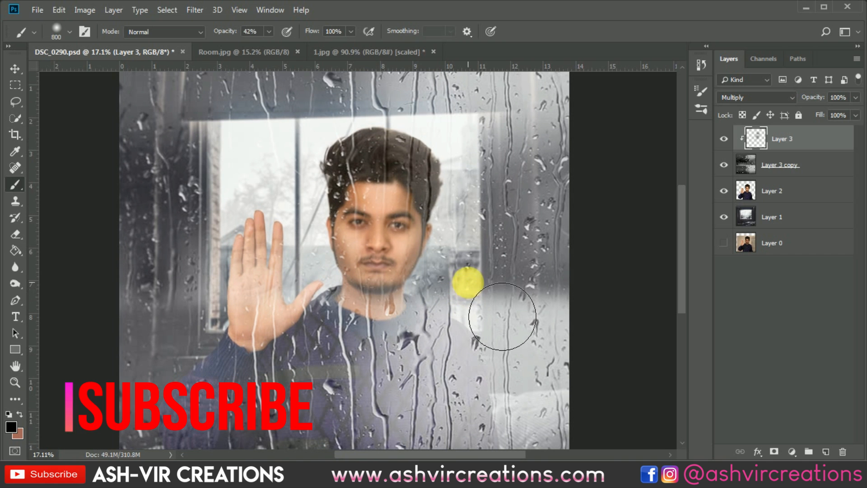
left_click(726, 139)
left_click(726, 139)
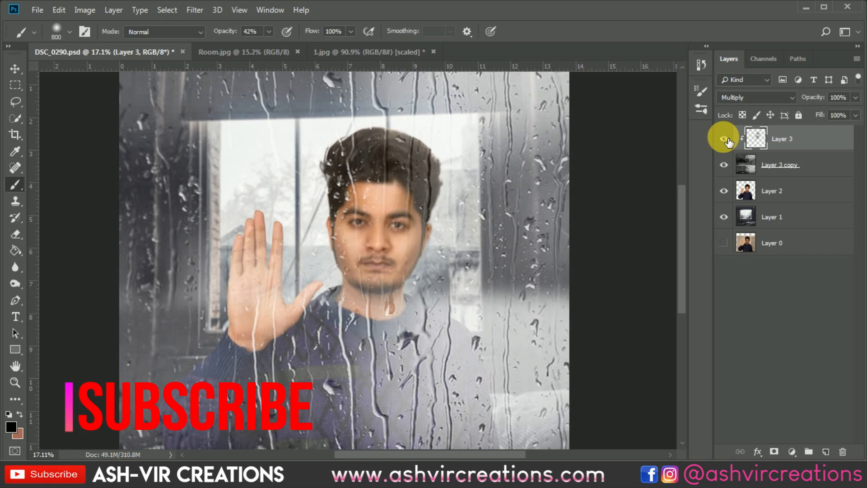
left_click(726, 140)
left_click(725, 139)
left_click_drag(825, 100, 810, 99)
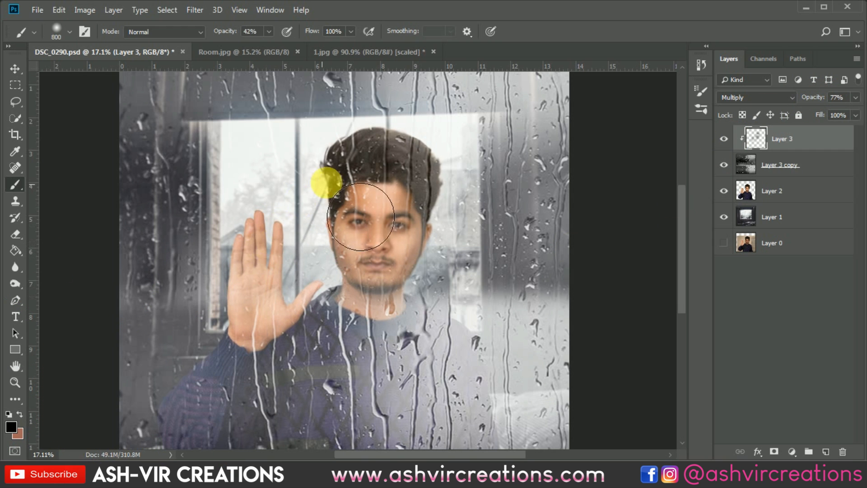
scroll(335, 179, "down", 4)
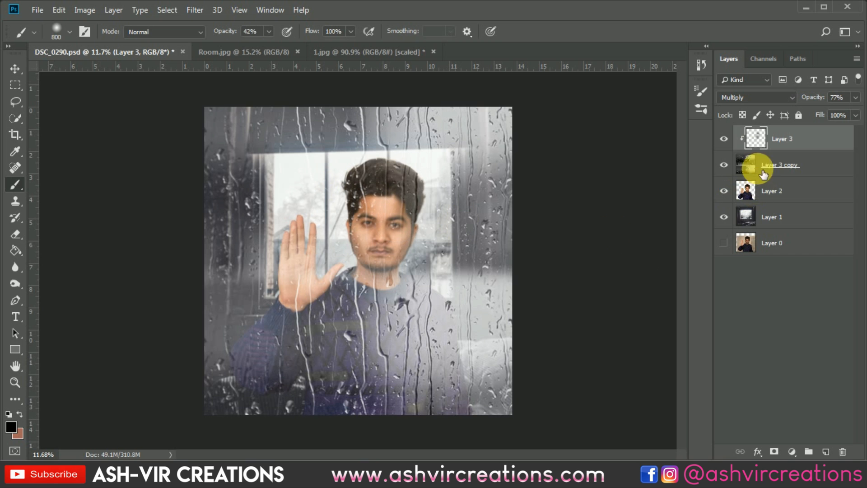
left_click(724, 137)
left_click(724, 138)
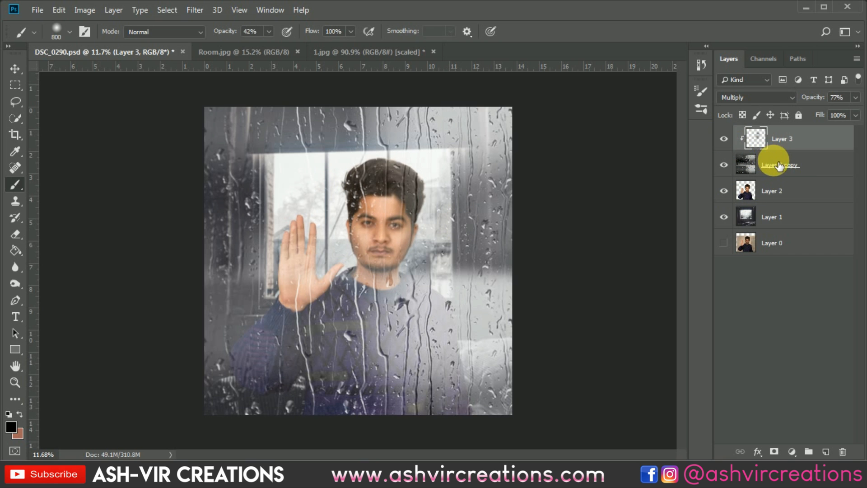
Free-transform Layer 3 copy and shift the rain texture up and left to X 1555.5 px, Y 116 px
left_click(779, 165)
key("v")
key("ctrl+t")
left_click_drag(490, 203, 391, 84)
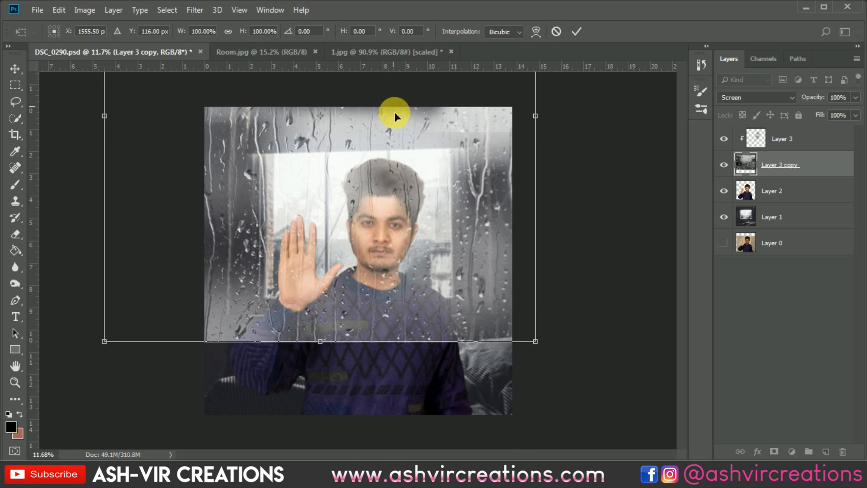
Try flipping the rain texture vertically within the transform, and undo the flip
right_click(422, 212)
left_click(458, 375)
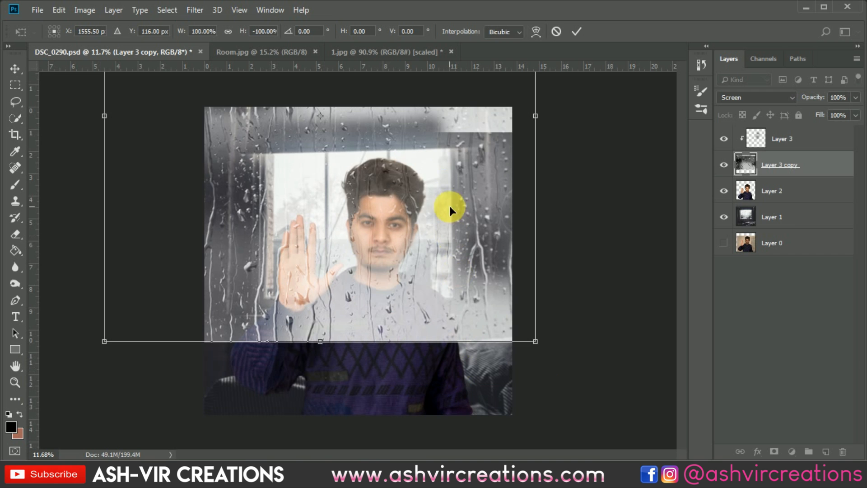
key("ctrl+z")
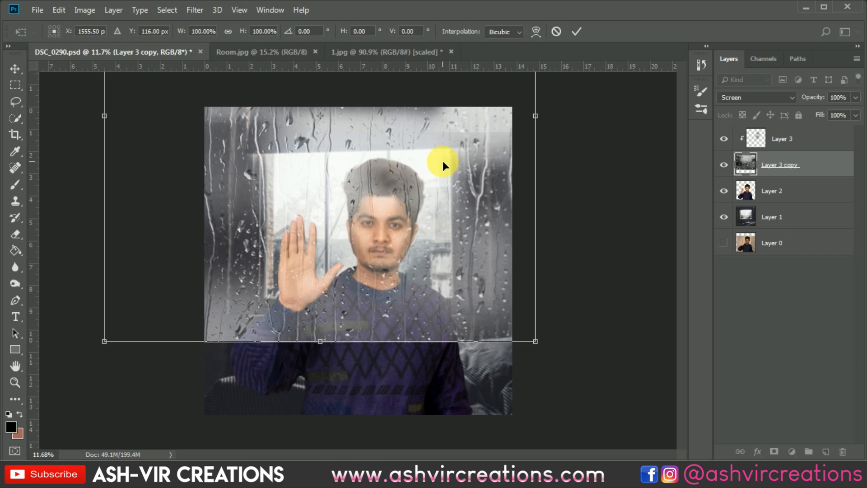
Reposition the rain texture down and right to X 3096.5 px, Y 3048 px and apply the transform
left_click_drag(442, 160, 427, 200)
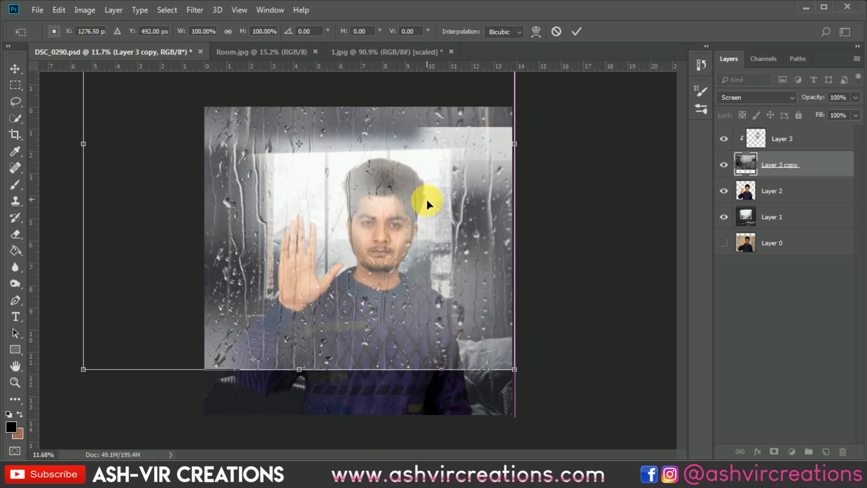
scroll(427, 181, "up", 4)
left_click_drag(473, 231, 536, 331)
scroll(536, 332, "down", 3)
left_click_drag(487, 298, 492, 275)
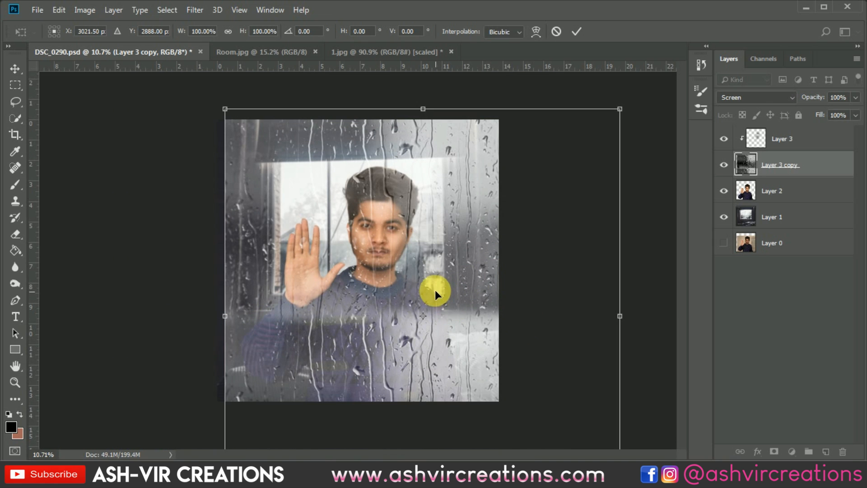
left_click_drag(425, 289, 428, 300)
key("Return")
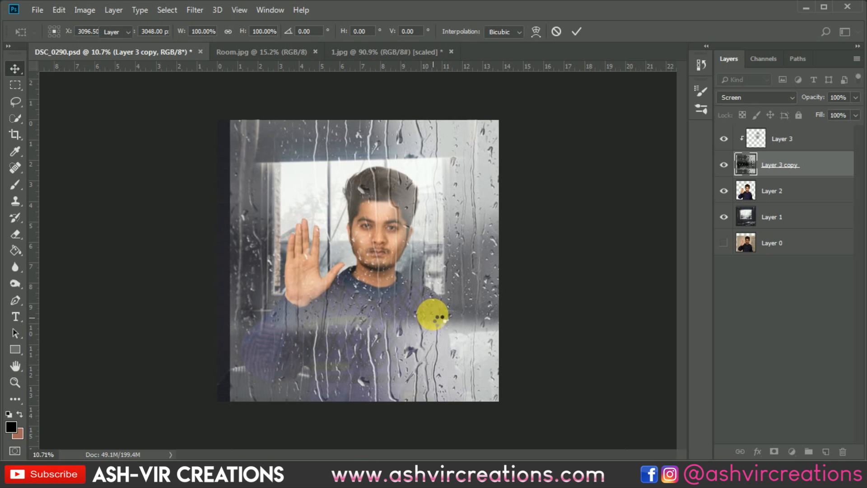
Review the repositioned rain overlay against the image without it, leaving Layer 3 copy hidden
scroll(400, 245, "up", 1)
scroll(400, 246, "up", 1)
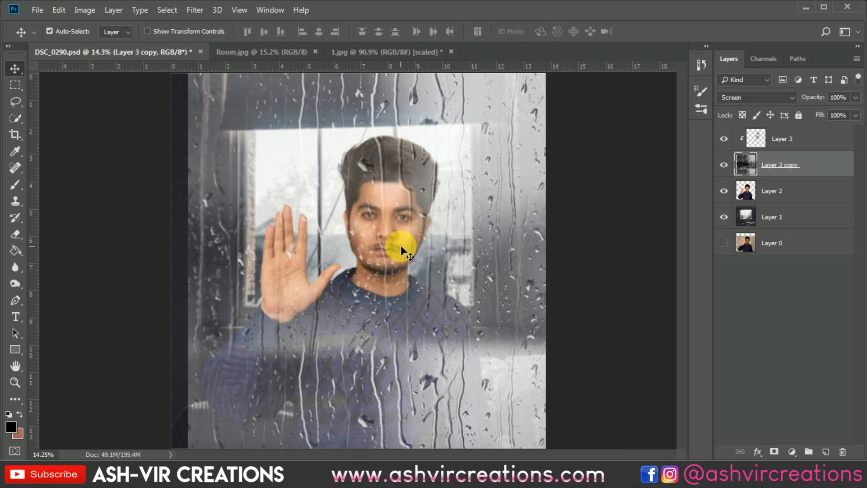
scroll(421, 261, "down", 2)
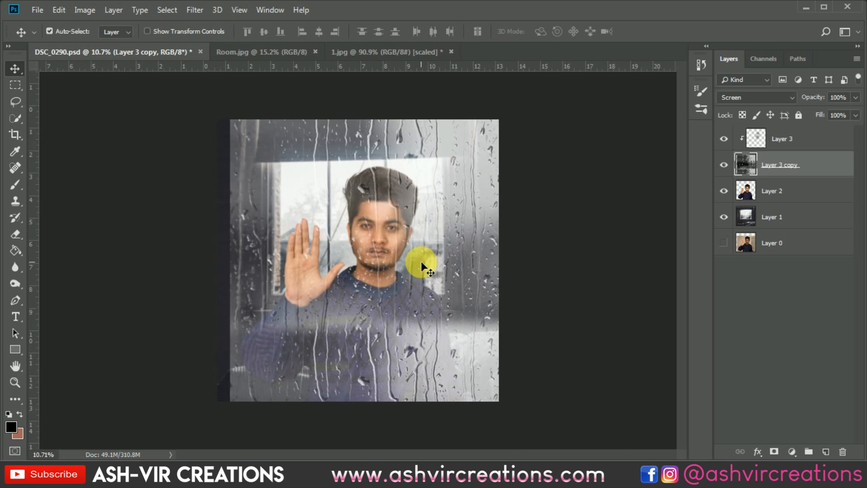
left_click(724, 165)
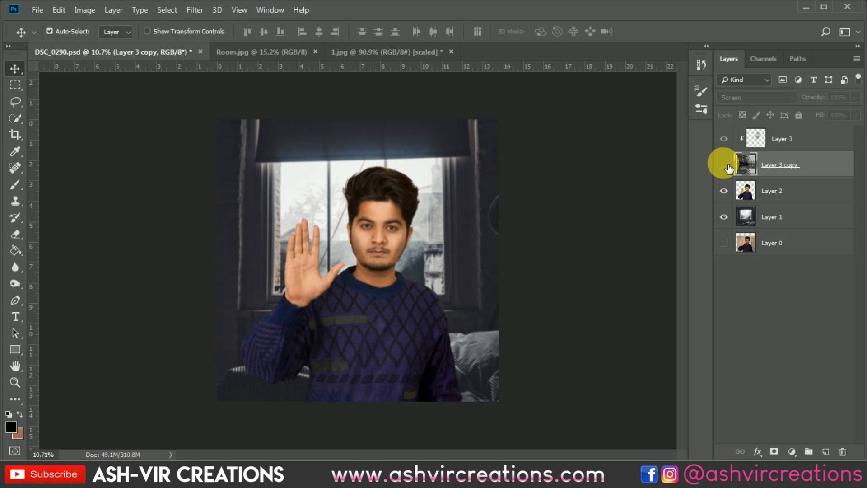
left_click(724, 165)
left_click(724, 165)
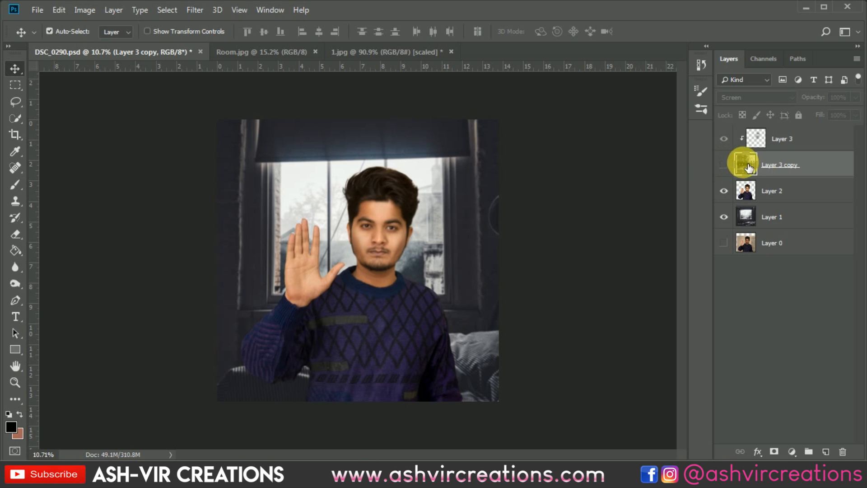
Release Layer 3 from its clipping mask and select Layer 3 copy
right_click(785, 148)
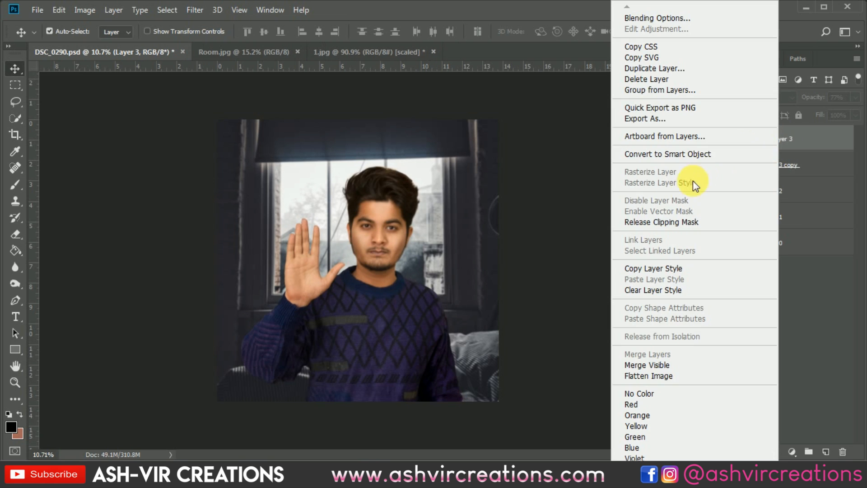
left_click(689, 223)
left_click(783, 166)
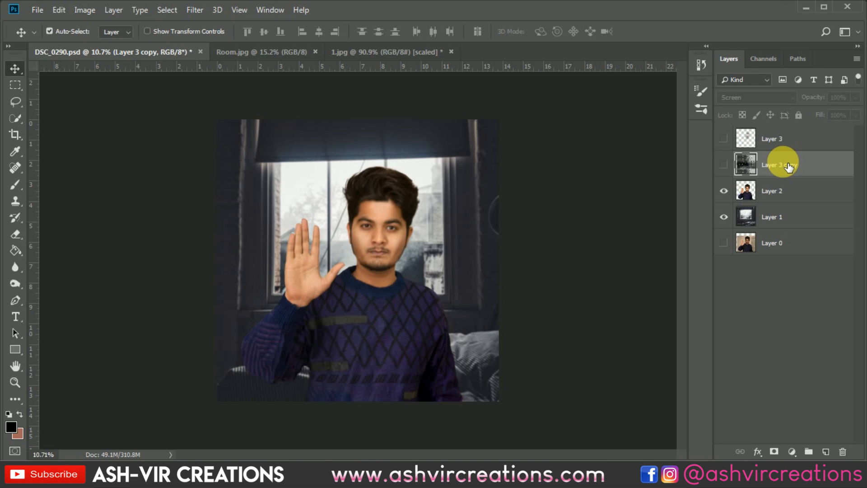
Bring the rainy glass picture from 1.jpg into the portrait document, enlarge it to about 598%, and place it over the man
left_click(370, 52)
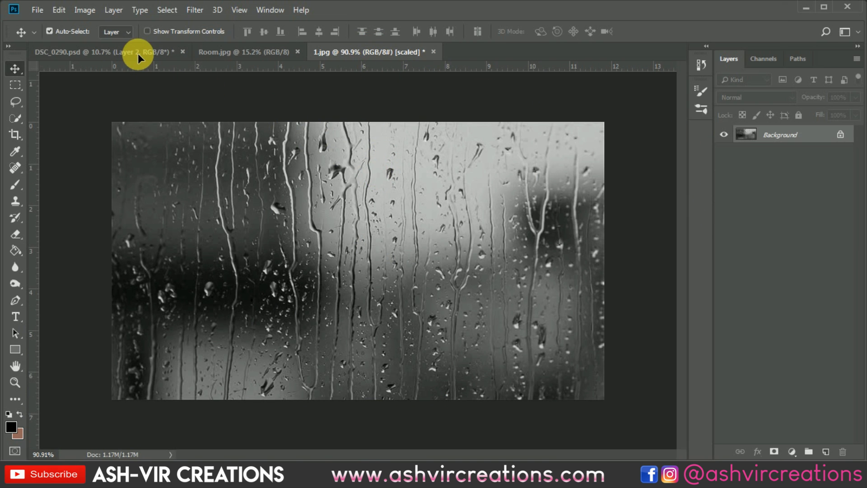
left_click_drag(137, 53, 367, 215)
scroll(367, 217, "up", 2)
key("ctrl+t")
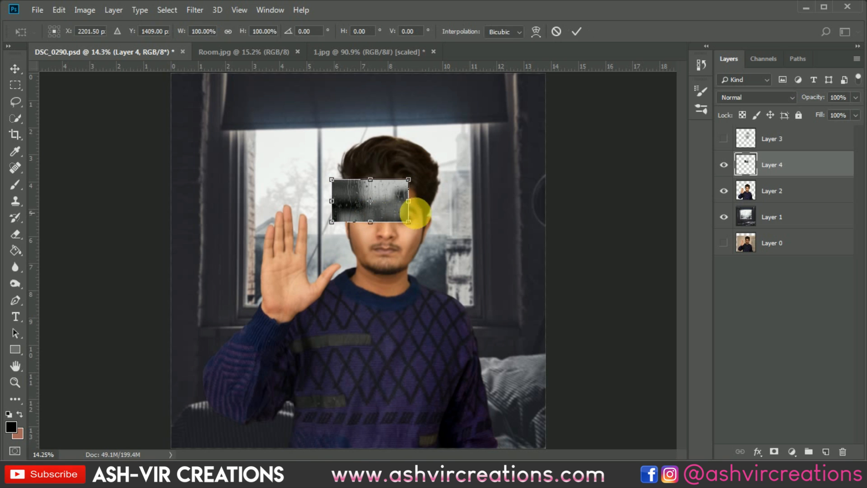
left_click_drag(409, 179, 601, 73)
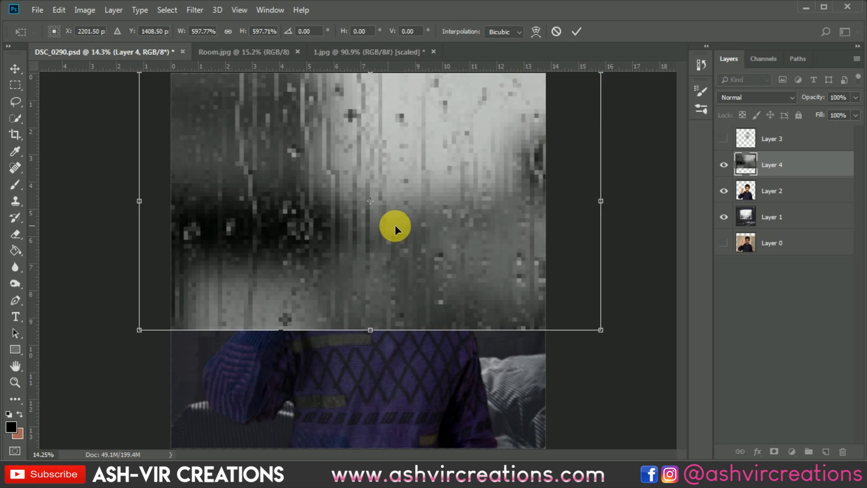
left_click_drag(395, 225, 430, 255)
double_click(430, 255)
Set the new rain layer to Screen blending and darken it with Levels, using black input 22 and midtone 0.70
left_click(750, 98)
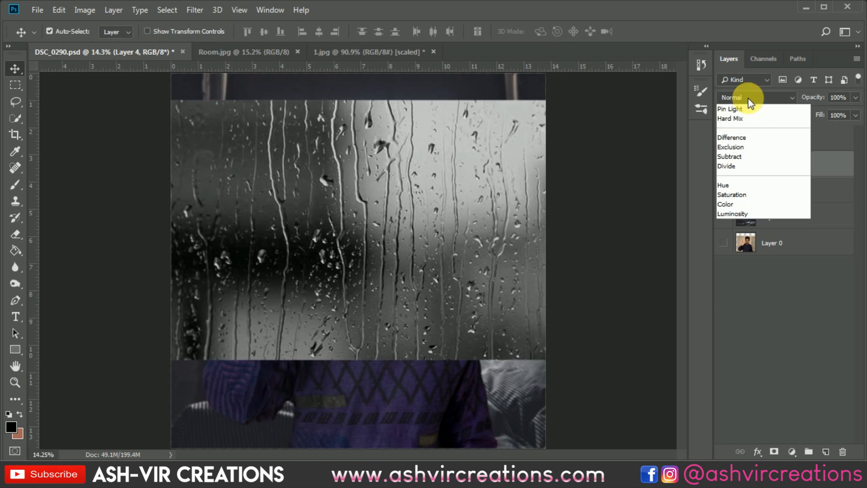
left_click(728, 204)
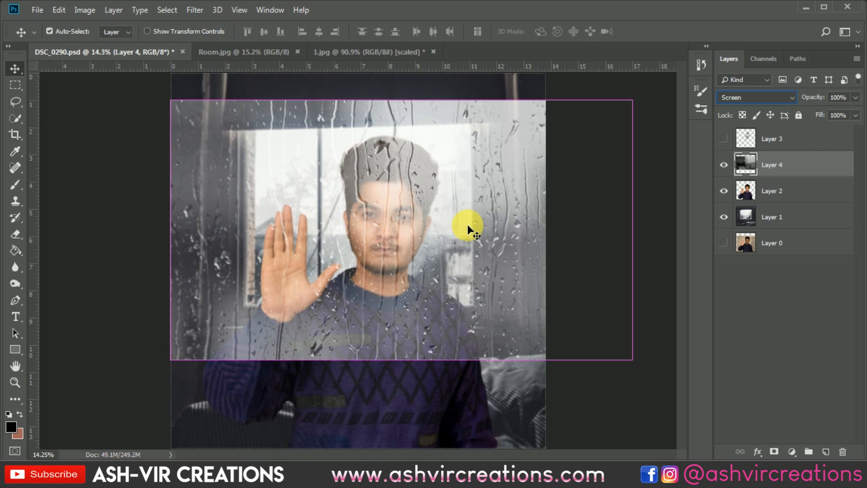
key("ctrl+l")
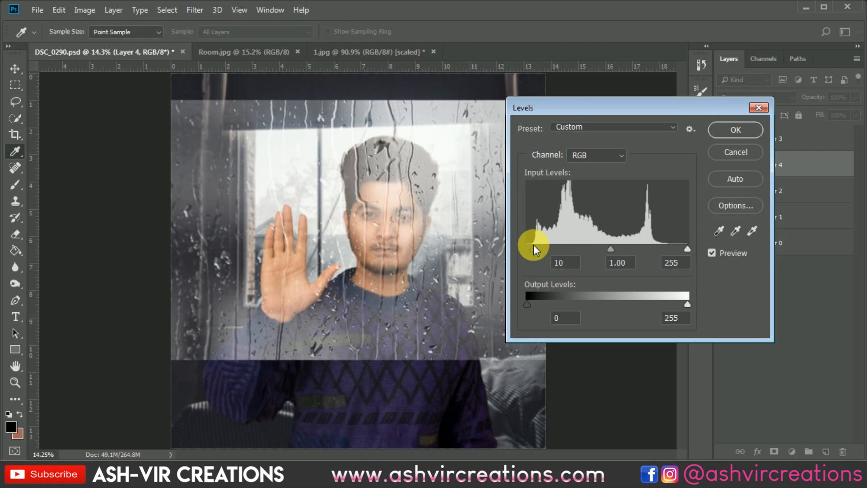
left_click_drag(534, 245, 540, 245)
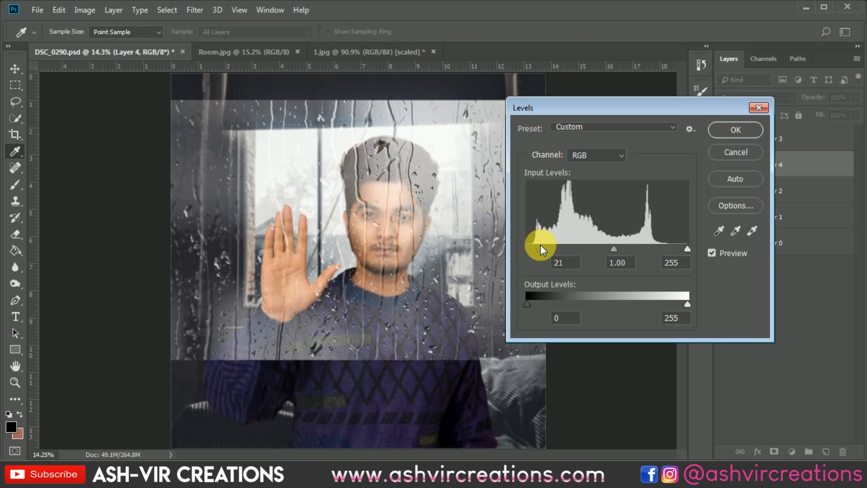
left_click_drag(622, 249, 634, 249)
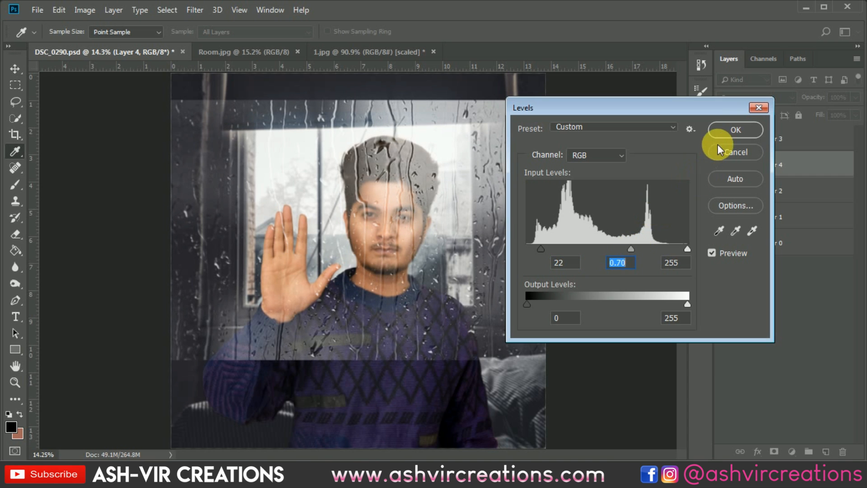
left_click(733, 132)
key("v")
Scale the rain layer to 108.47%, reposition it to X 2722.5 px, Y 1671 px, and apply the transform
key("ctrl+t")
mouse_move(446, 234)
left_mouse_down()
mouse_move(408, 232)
mouse_move(406, 248)
mouse_move(456, 265)
mouse_move(443, 246)
mouse_move(445, 221)
mouse_move(449, 306)
mouse_move(451, 213)
mouse_move(449, 232)
left_mouse_up()
scroll(448, 231, "up", 3)
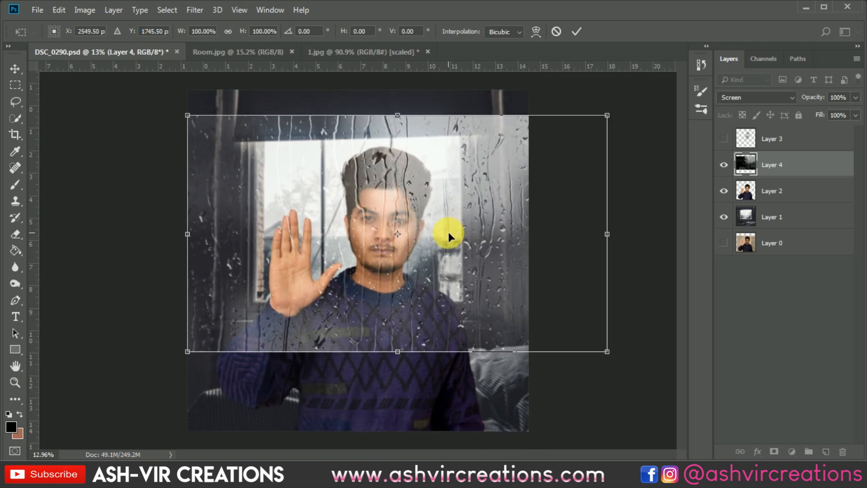
scroll(448, 232, "down", 3)
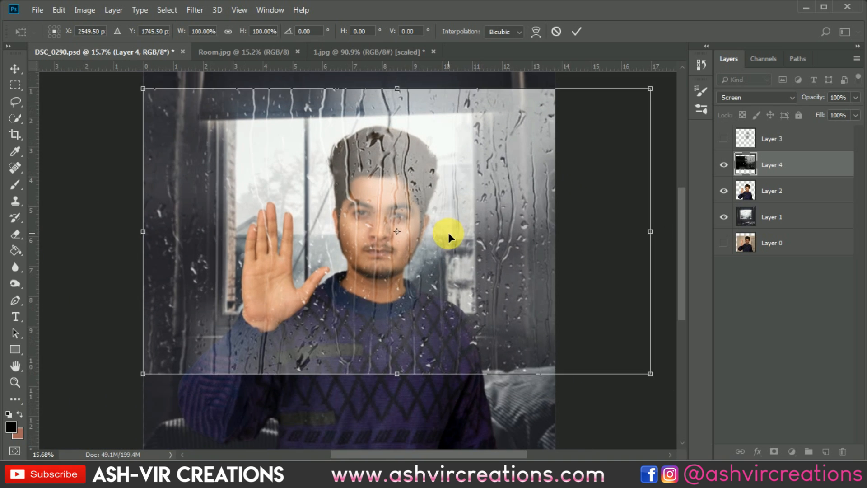
mouse_move(448, 232)
left_mouse_down()
mouse_move(451, 258)
mouse_move(432, 234)
mouse_move(313, 225)
mouse_move(383, 218)
mouse_move(473, 180)
mouse_move(457, 237)
mouse_move(441, 236)
mouse_move(432, 179)
mouse_move(443, 188)
mouse_move(448, 258)
mouse_move(444, 245)
left_mouse_up()
scroll(444, 245, "down", 2)
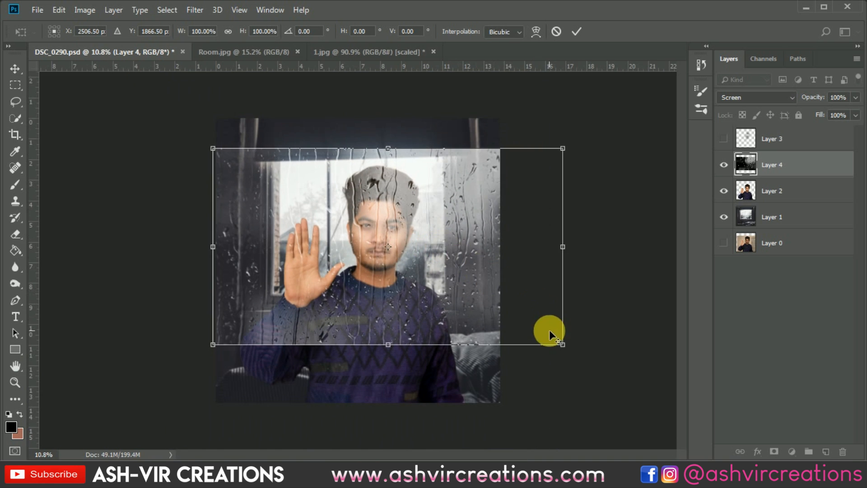
left_click_drag(562, 344, 577, 351)
scroll(415, 230, "up", 4)
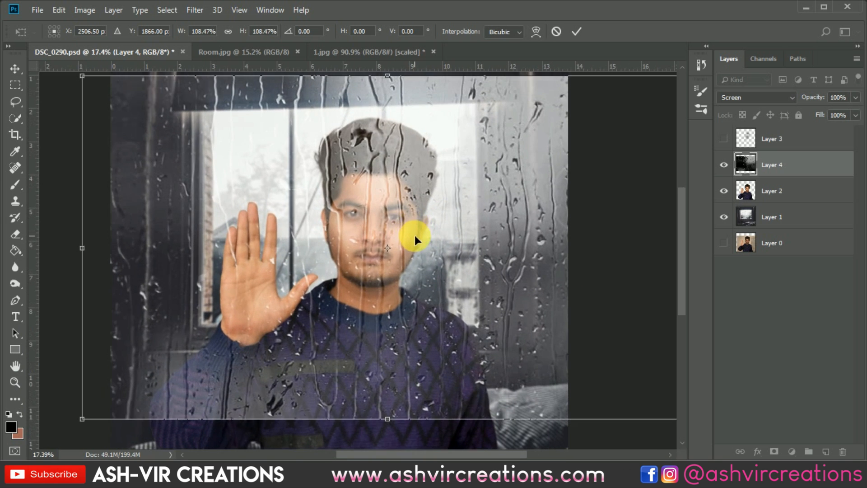
mouse_move(437, 215)
left_mouse_down()
mouse_move(438, 198)
mouse_move(431, 215)
mouse_move(438, 220)
mouse_move(438, 213)
left_mouse_up()
scroll(439, 213, "down", 2)
key("Return")
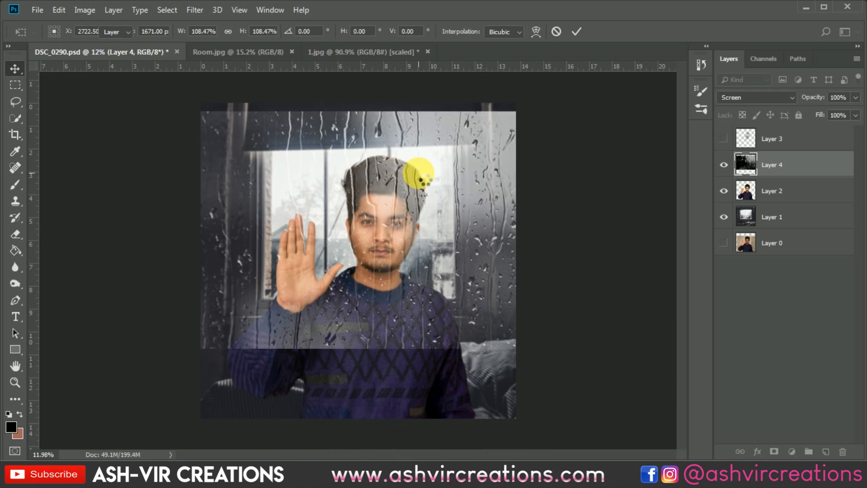
Show Layer 3 and clip it to the rain layer, Layer 4
scroll(369, 127, "up", 3)
scroll(372, 130, "down", 1)
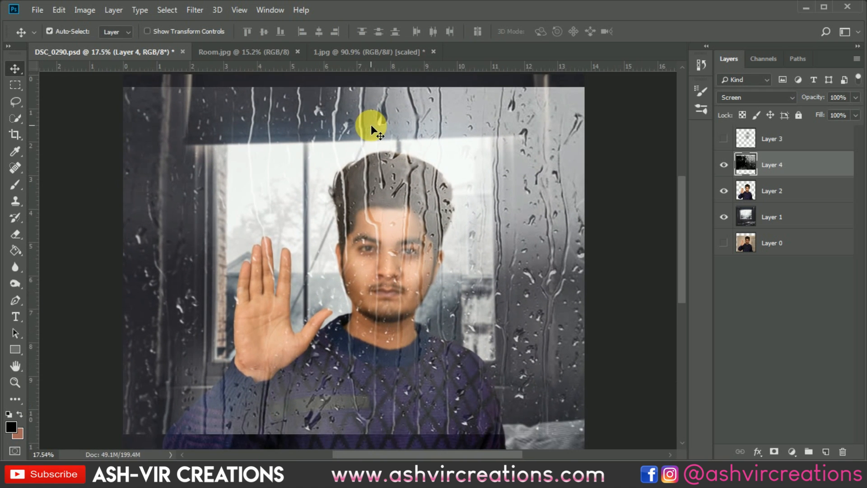
scroll(371, 131, "up", 1)
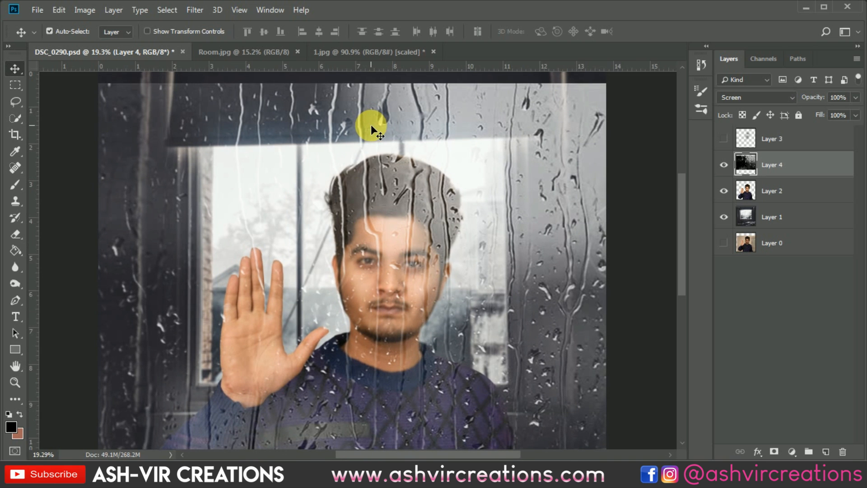
scroll(371, 130, "down", 1)
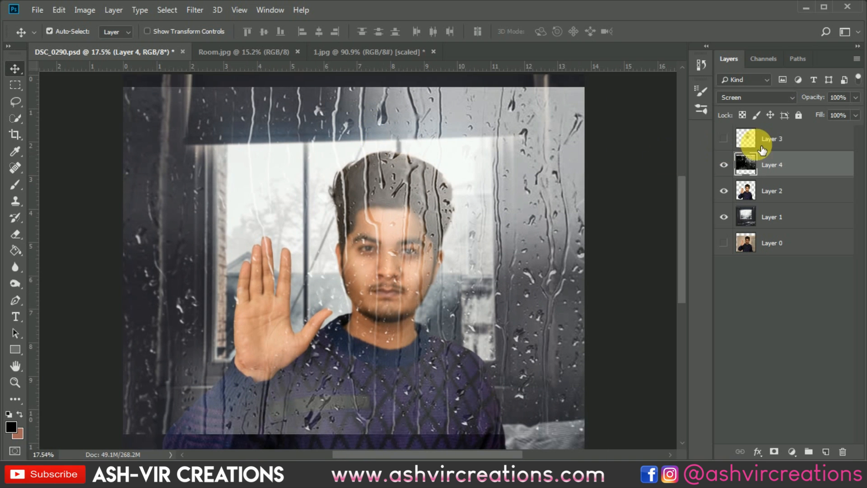
left_click(724, 138)
right_click(806, 136)
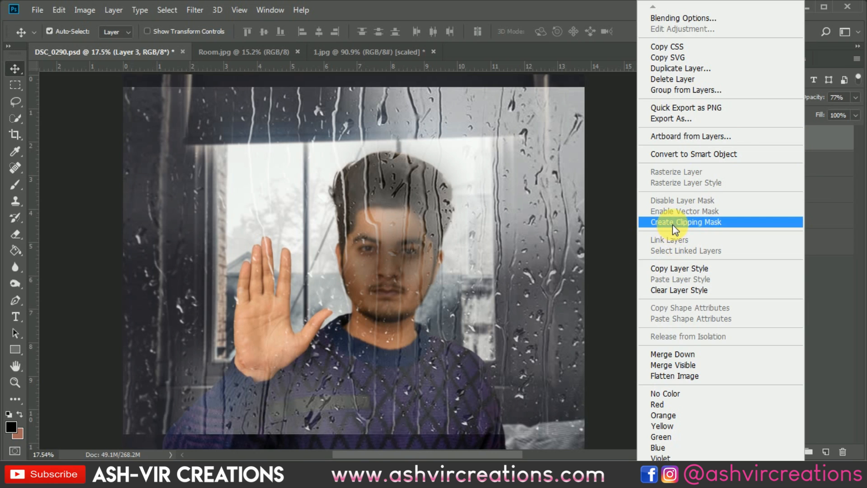
left_click(674, 222)
Compare the image with and without the clipped Layer 3 shading, leaving it shown
left_click(727, 138)
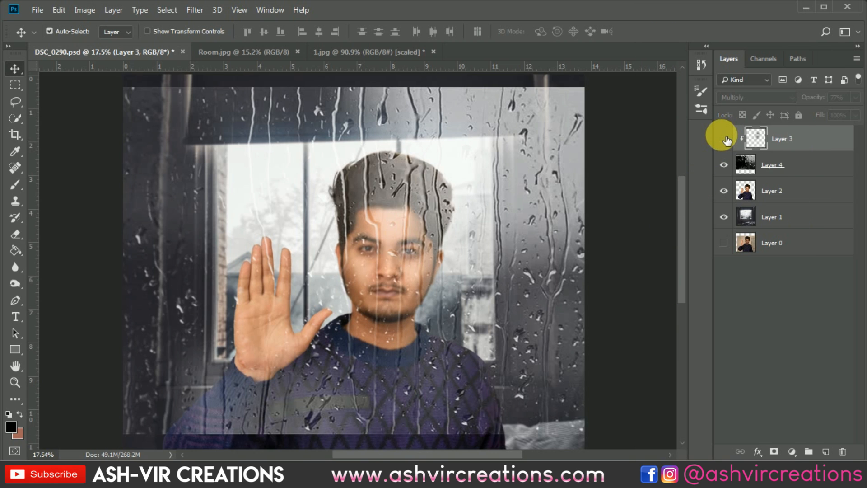
left_click(727, 140)
left_click(725, 139)
left_click(725, 140)
left_click(725, 140)
left_click(725, 139)
left_click(726, 139)
left_click(725, 139)
Erase the Layer 3 shading over the man's hair with a size 600 soft eraser and check the result with Layer 3 toggled
left_click(15, 234)
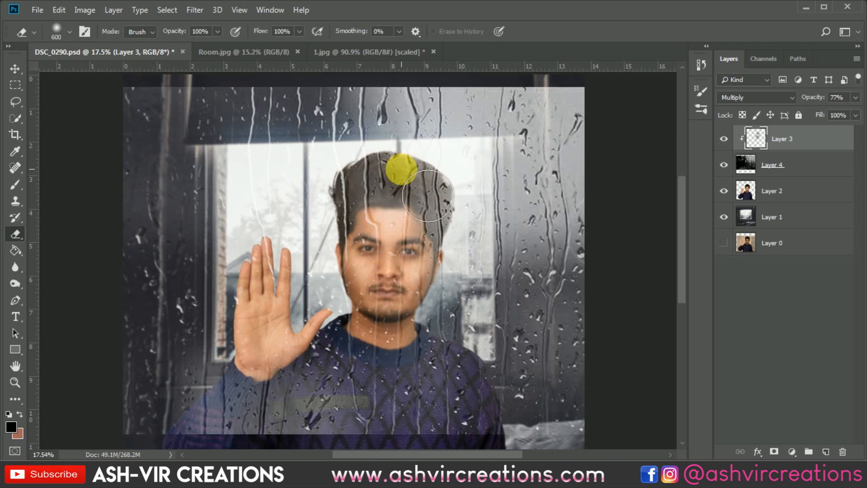
scroll(398, 181, "up", 2)
mouse_move(416, 209)
left_mouse_down()
mouse_move(484, 226)
mouse_move(361, 179)
mouse_move(352, 195)
mouse_move(511, 271)
left_mouse_up()
left_click(725, 139)
left_click(725, 139)
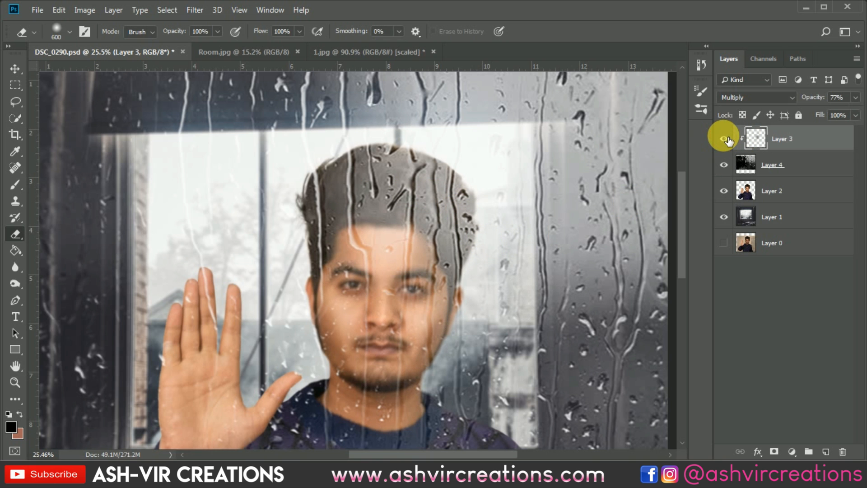
scroll(501, 253, "down", 4)
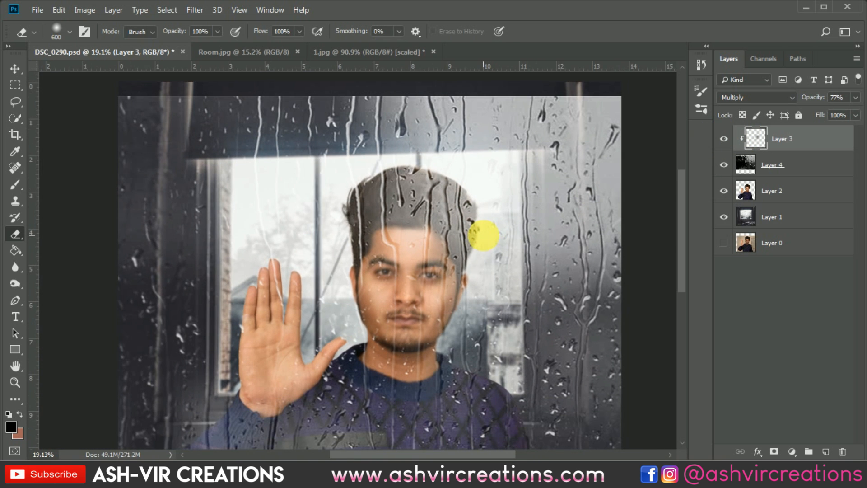
scroll(505, 258, "down", 1)
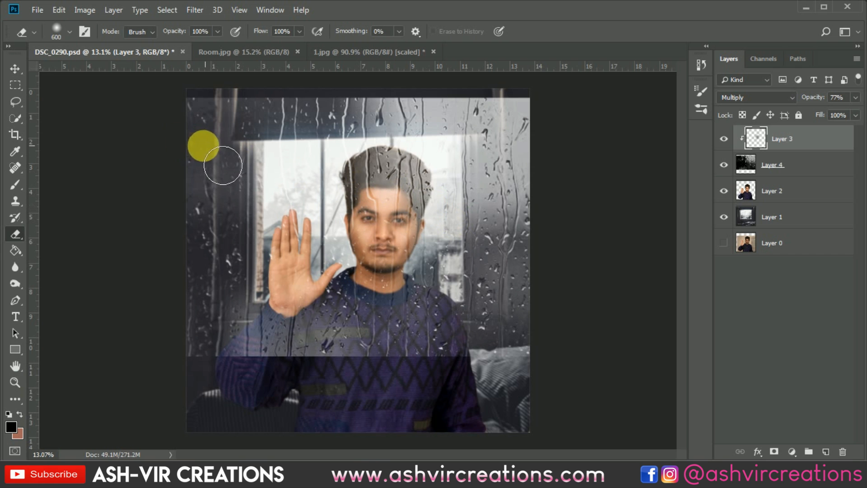
Adjust the Levels of rain Layer 4 to black input 4 and midtone 1.23
left_click(14, 69)
scroll(353, 163, "down", 1)
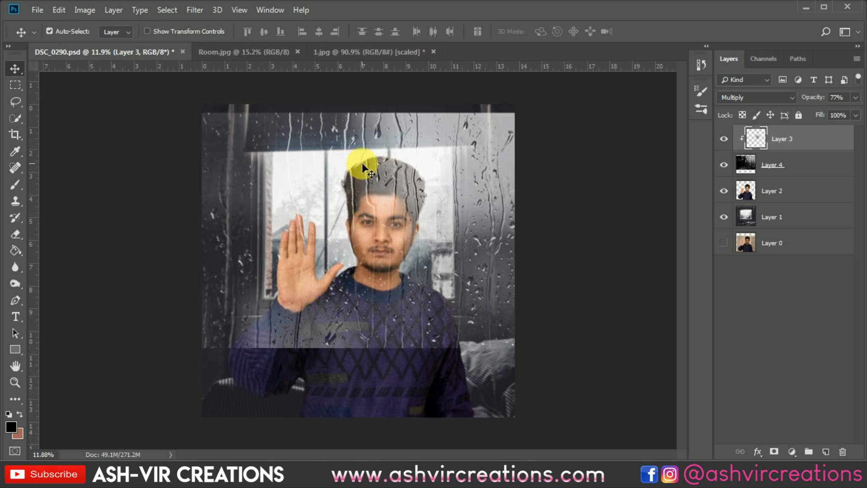
scroll(363, 162, "up", 2)
left_click(782, 167)
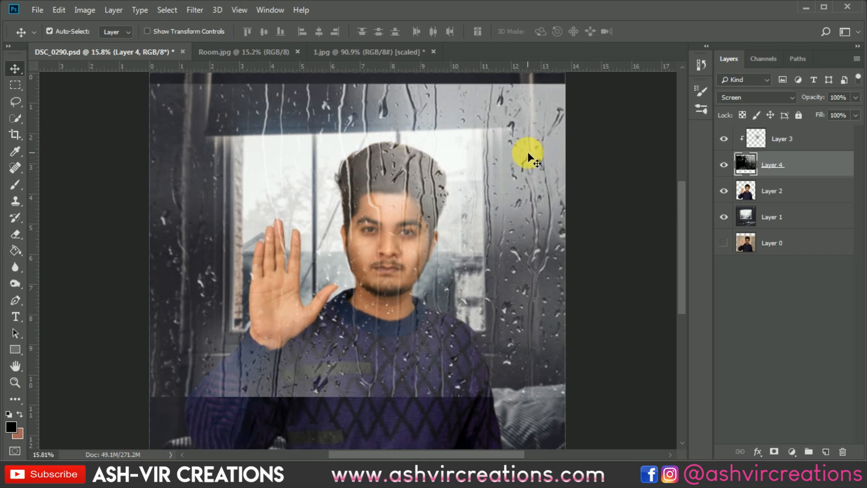
left_click_drag(528, 152, 271, 163)
key("ctrl")
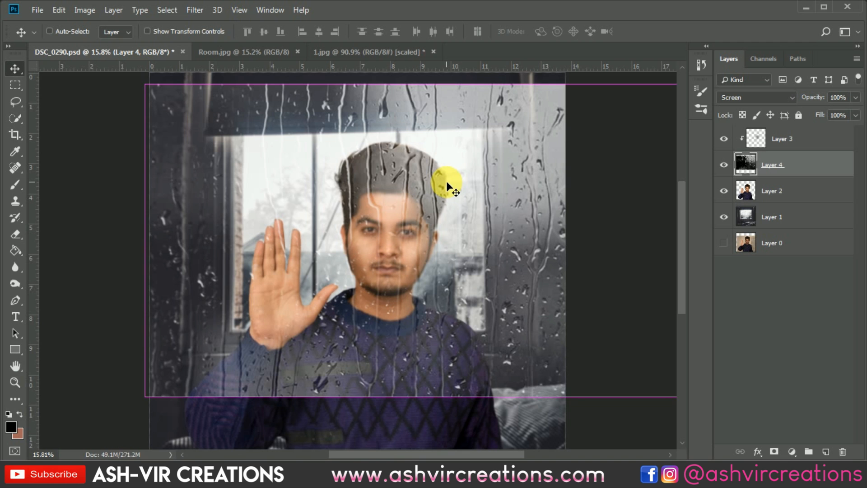
key("ctrl+l")
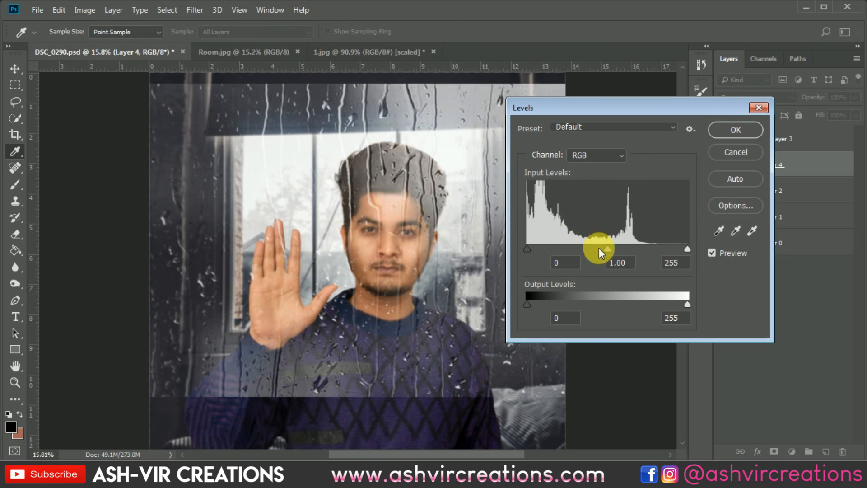
mouse_move(610, 251)
left_mouse_down()
mouse_move(619, 251)
mouse_move(599, 248)
left_mouse_up()
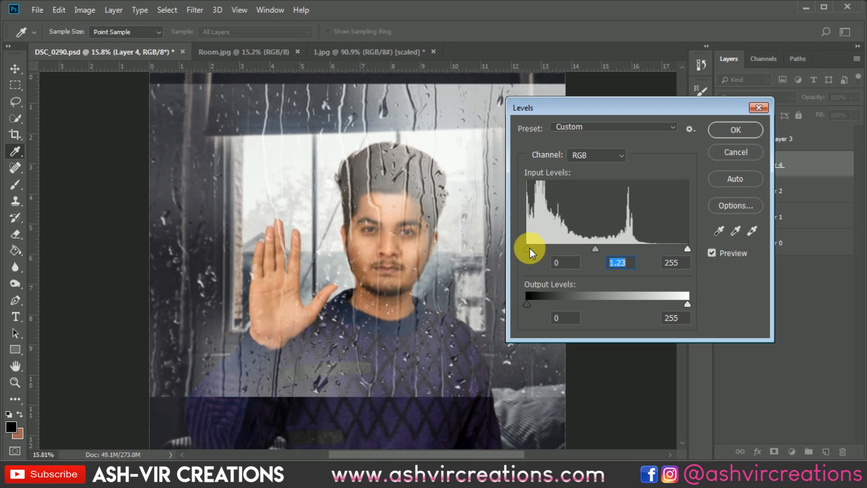
mouse_move(529, 248)
left_mouse_down()
mouse_move(540, 248)
mouse_move(530, 246)
left_mouse_up()
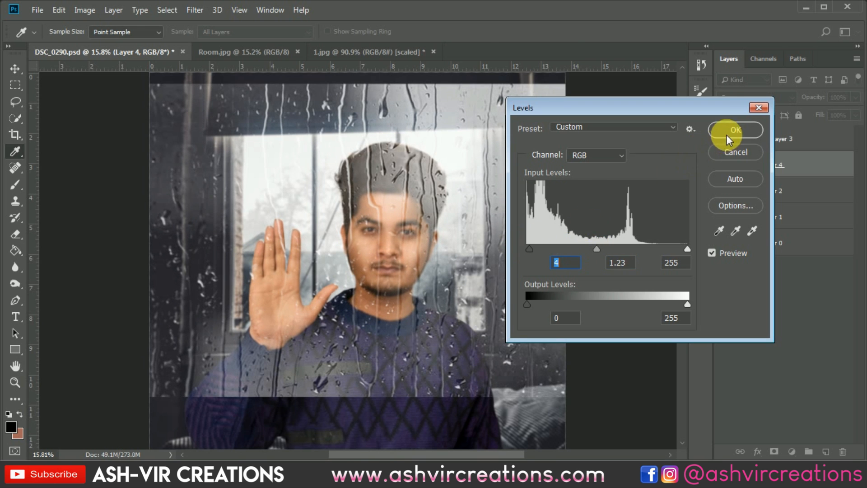
left_click(727, 135)
Crop the image with an unconstrained ratio to the rain-covered area, removing the uncovered strips above and below it
scroll(494, 169, "down", 2)
scroll(481, 159, "up", 1)
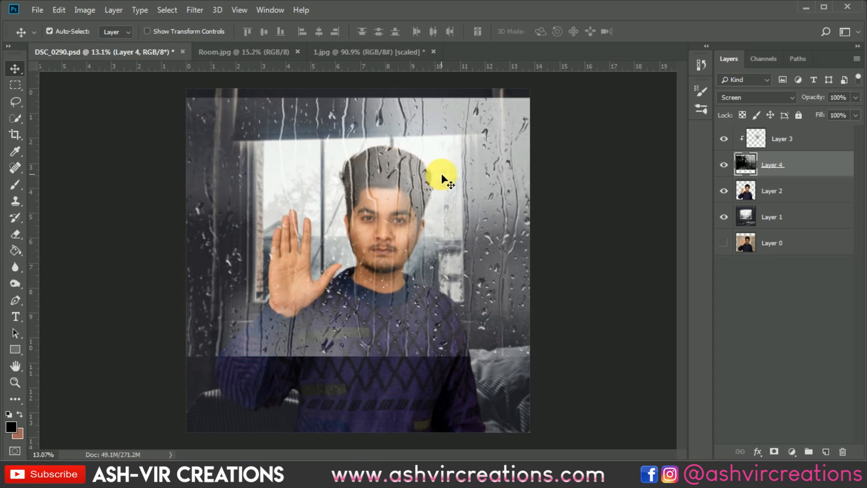
left_click(15, 134)
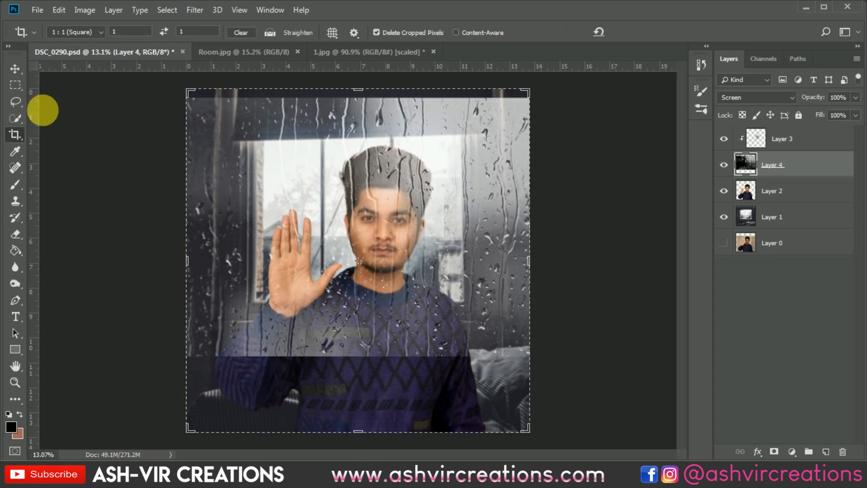
left_click(86, 32)
left_click(86, 40)
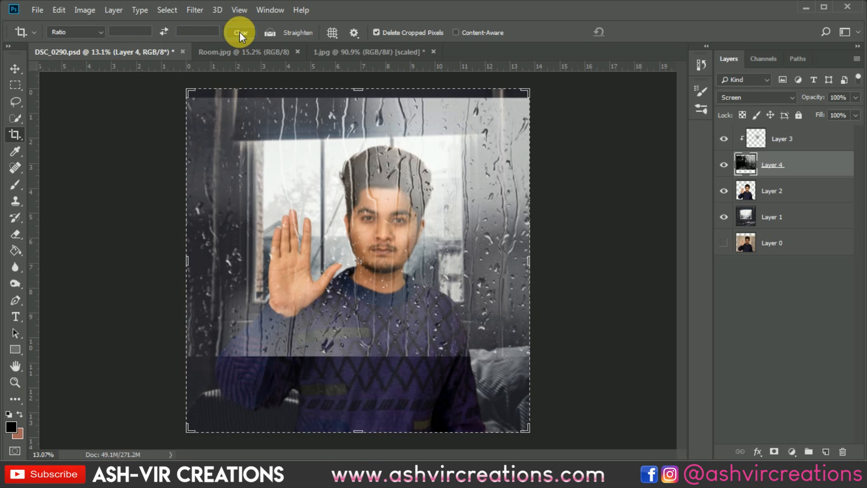
left_click(261, 131)
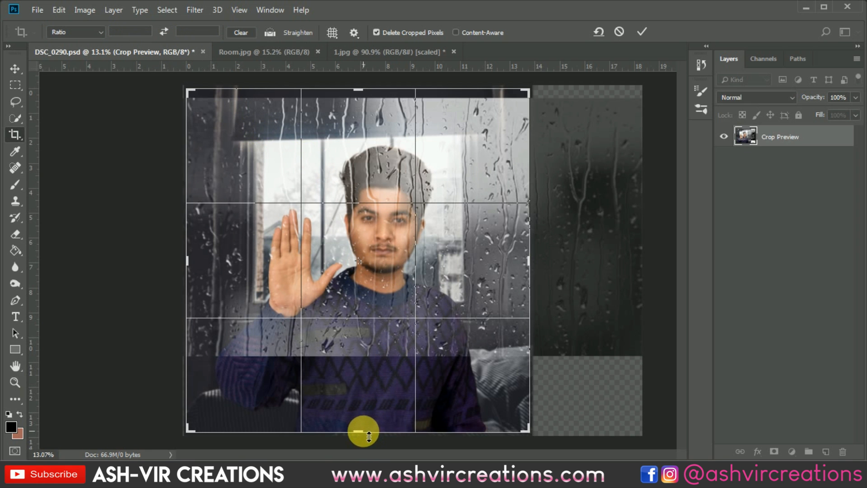
left_click_drag(369, 436, 370, 396)
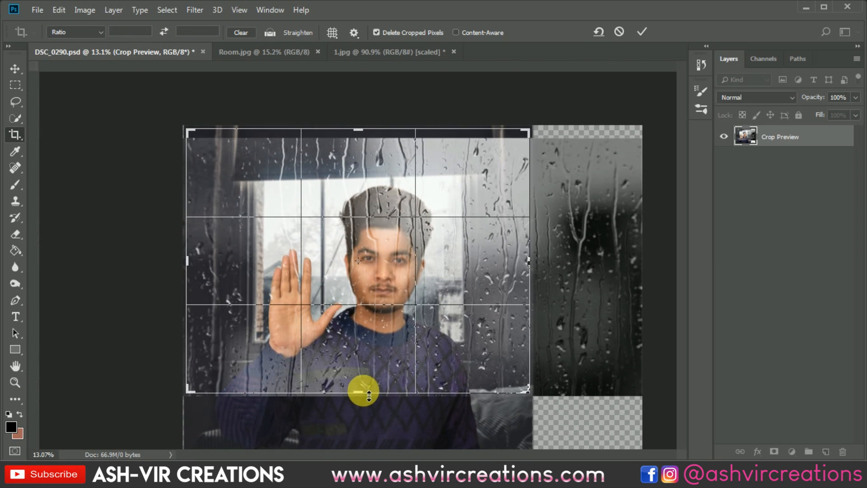
scroll(340, 304, "up", 2)
left_click_drag(364, 97, 370, 105)
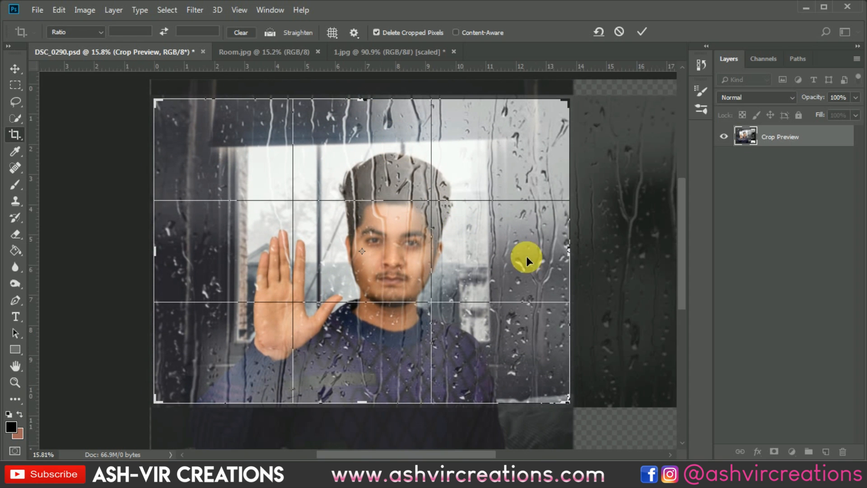
left_click_drag(572, 252, 570, 249)
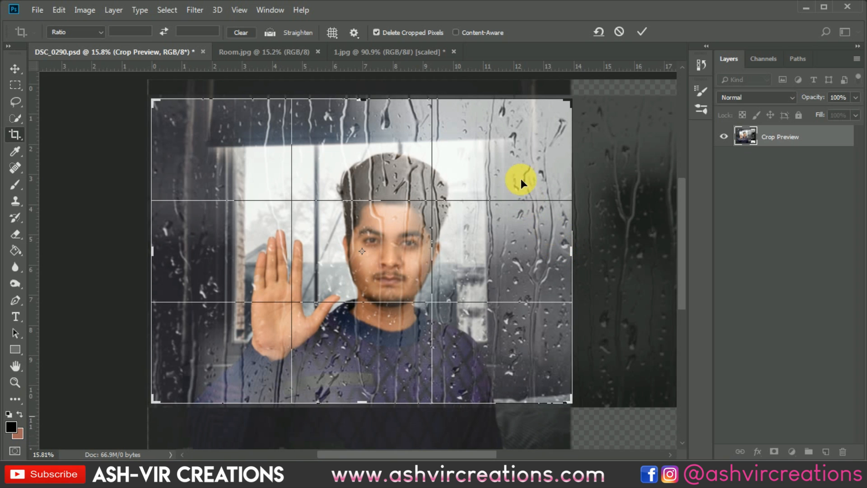
left_click(647, 41)
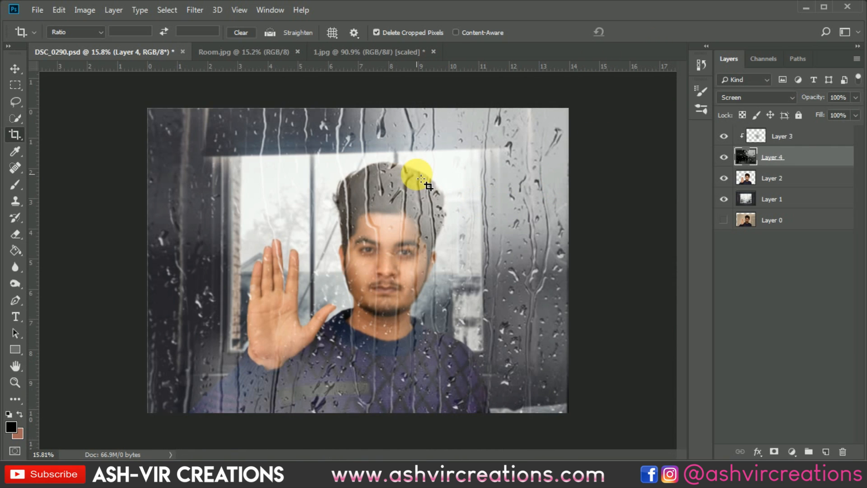
key("v")
key("ctrl+0")
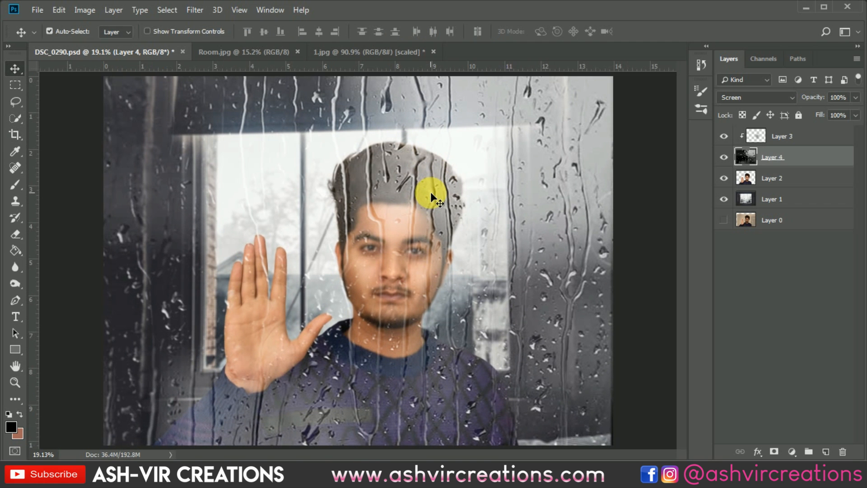
Free-transform the room background, Layer 1, to 100.31% width and 100% height so it fills the canvas
left_click(773, 196)
key("ctrl+t")
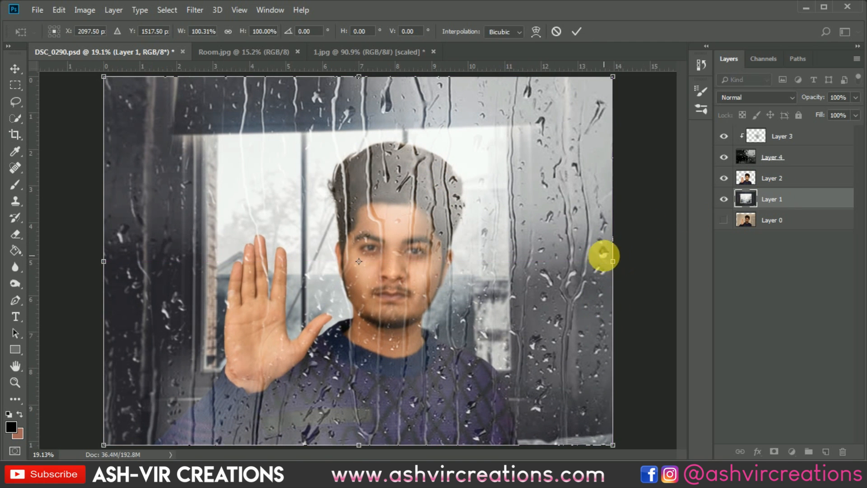
key("Return")
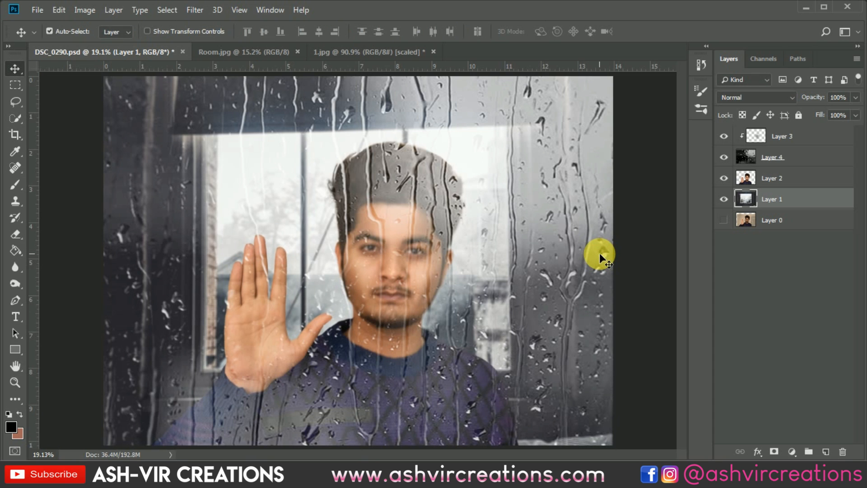
scroll(600, 253, "down", 1)
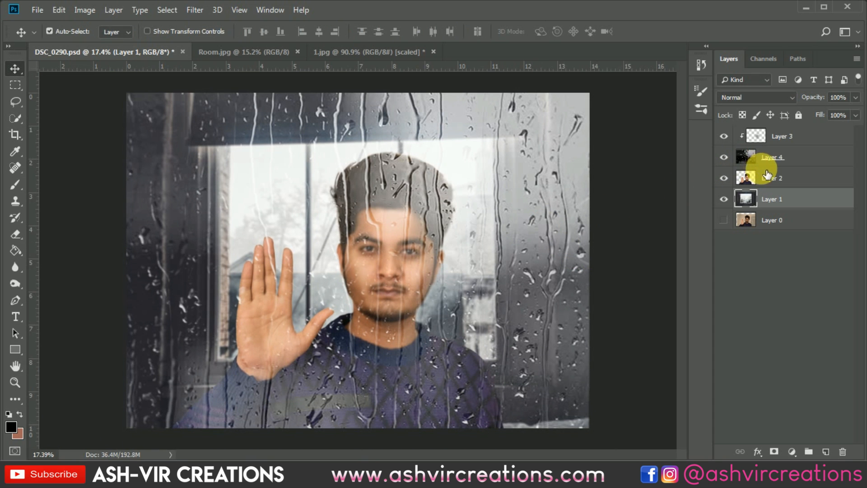
Add a Color Lookup adjustment layer above Layer 3 using the 3DLUT file AVCINE-mood + gold.CUBE
left_click(811, 140)
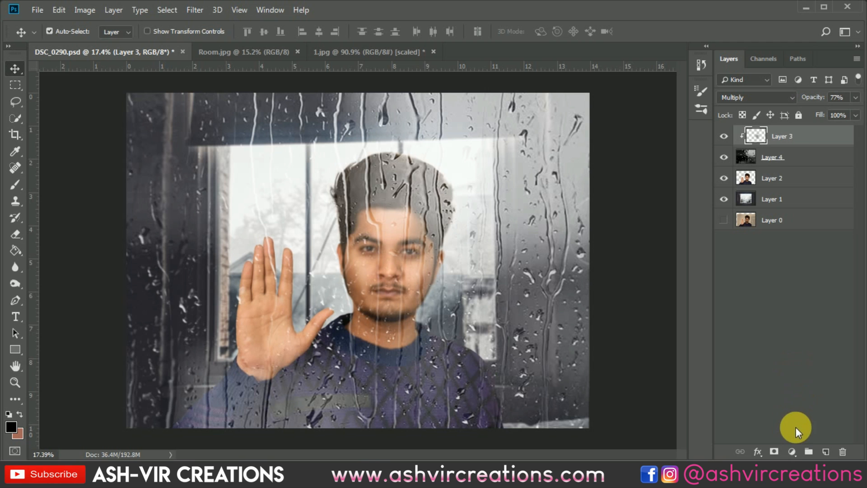
left_click(798, 451)
left_click(796, 382)
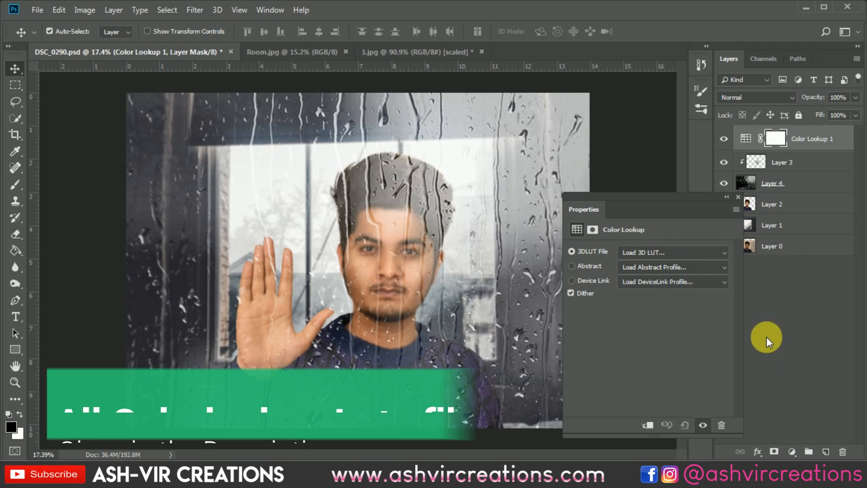
left_click(668, 254)
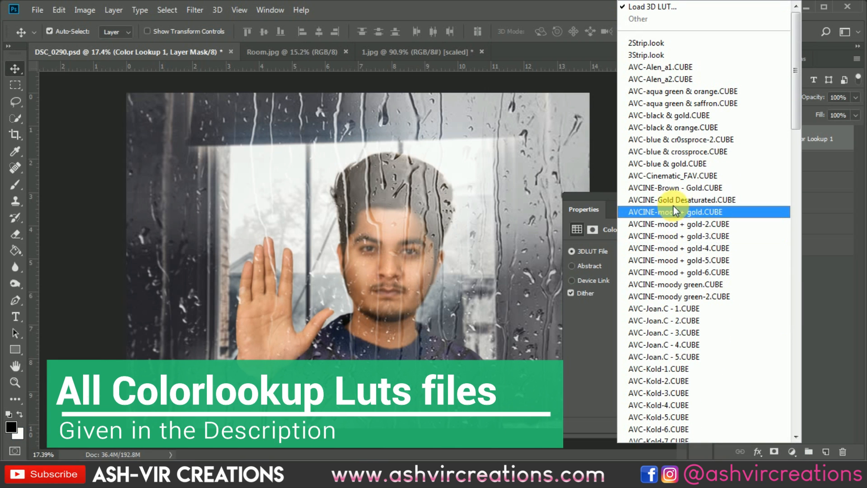
left_click(682, 236)
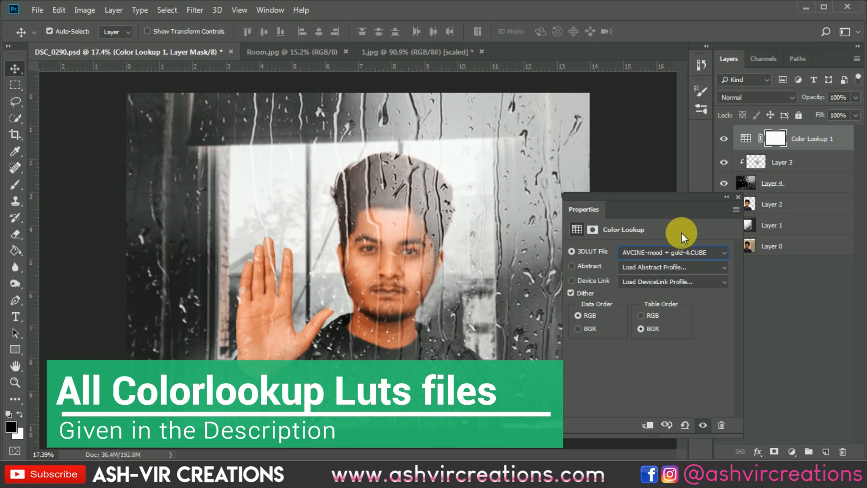
key("Up")
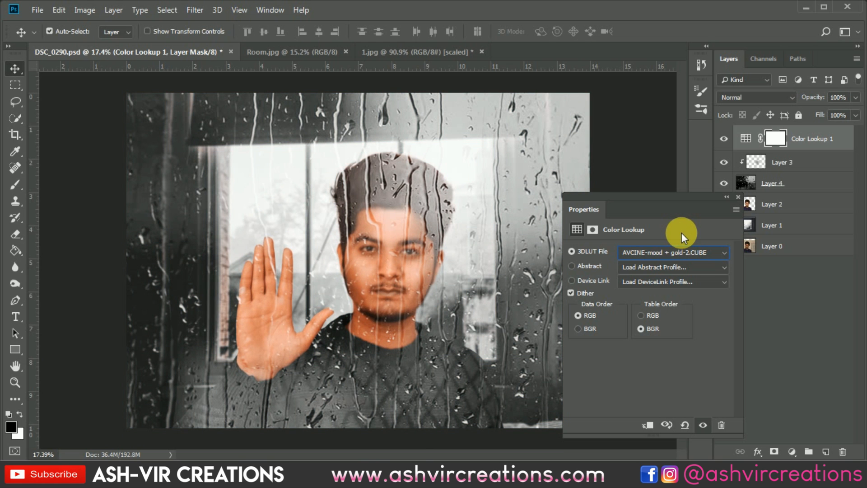
key("Up")
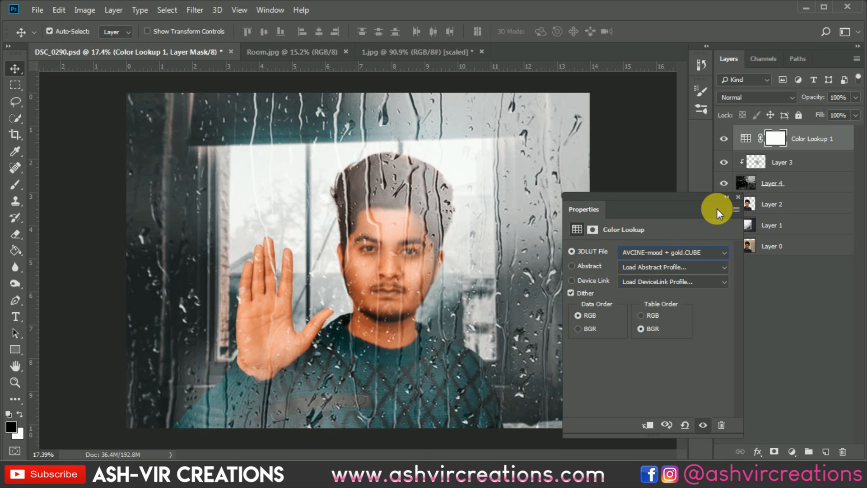
key("Down")
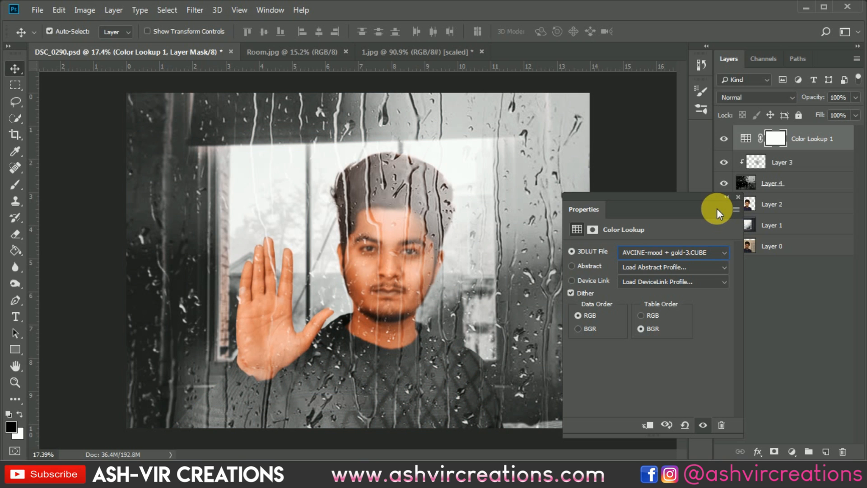
left_click(738, 197)
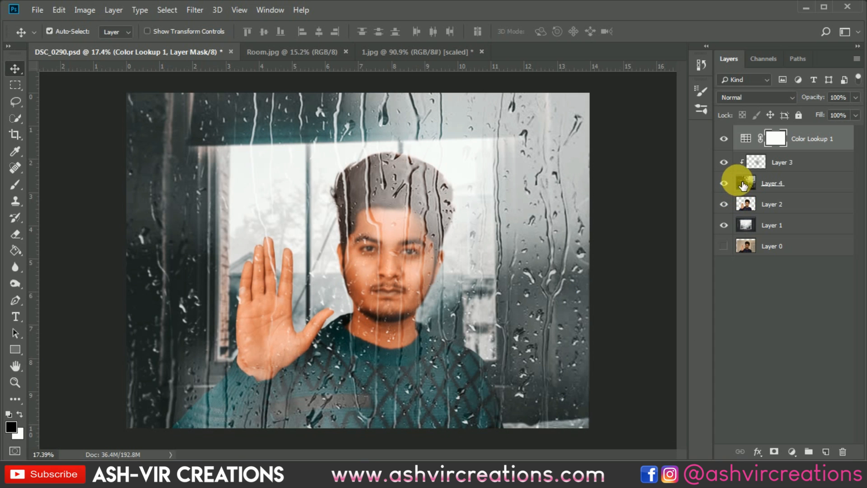
Compare the image with and without the Color Lookup adjustment, leaving it shown
left_click(725, 138)
left_click(734, 140)
left_click(735, 140)
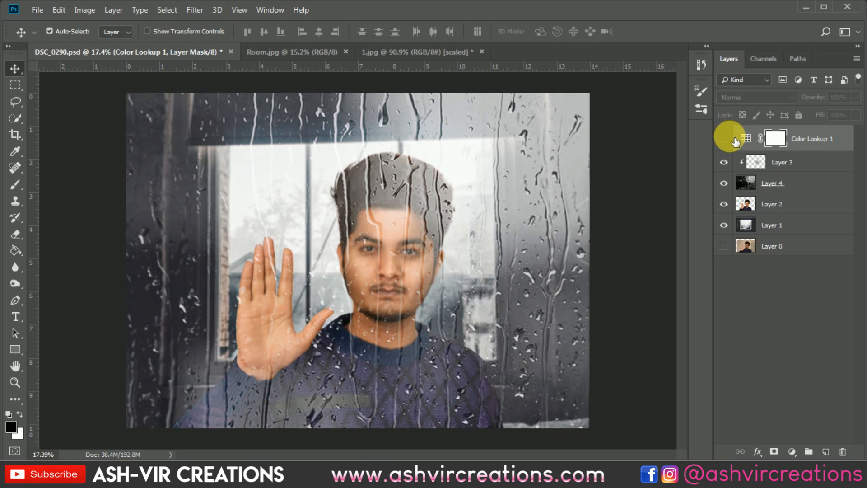
left_click(734, 140)
left_click(734, 140)
left_click(734, 141)
left_click(734, 141)
left_click(735, 141)
left_click(735, 141)
left_click(735, 141)
left_click(735, 140)
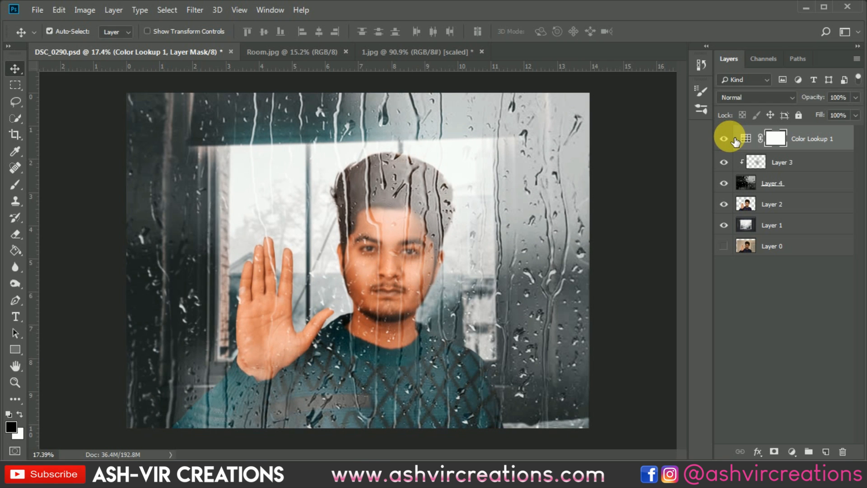
Add a Hue/Saturation adjustment layer and set its Reds to hue +3, saturation -23 and lightness +6
left_click(795, 452)
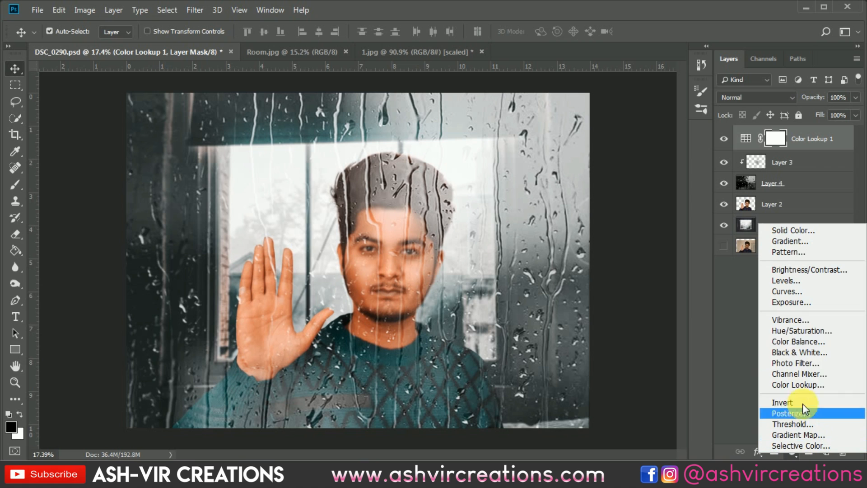
left_click(803, 332)
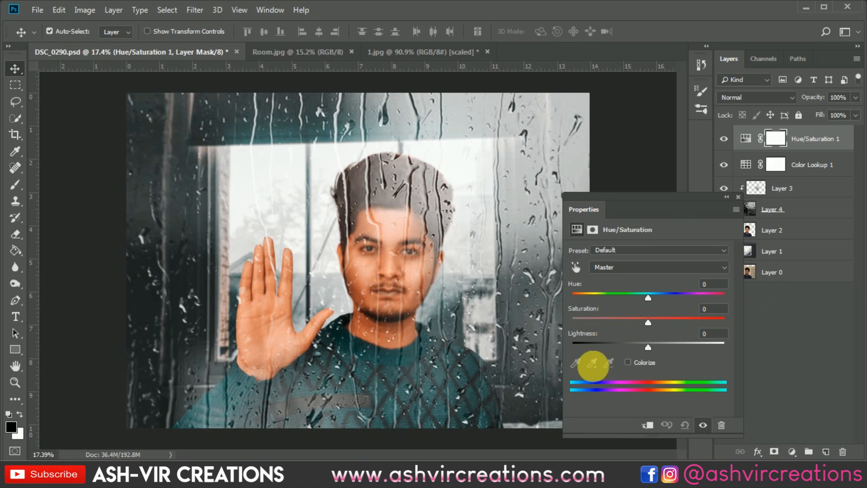
left_click(608, 265)
left_click(601, 289)
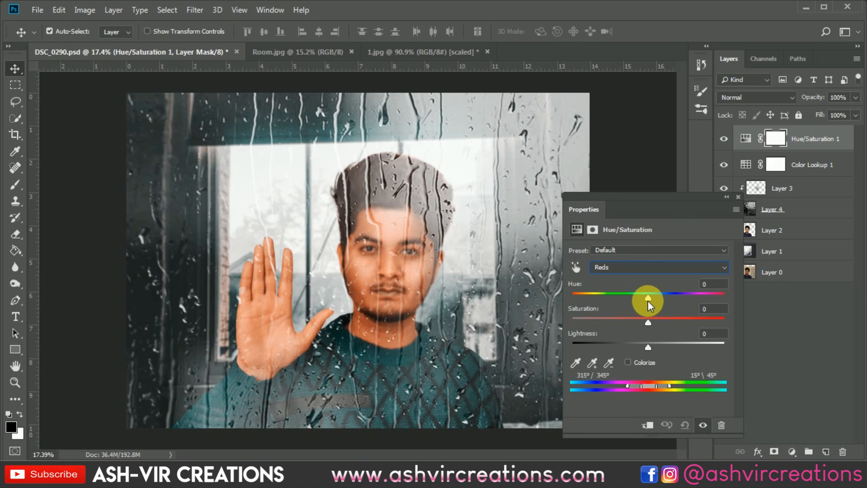
left_click_drag(649, 299, 652, 297)
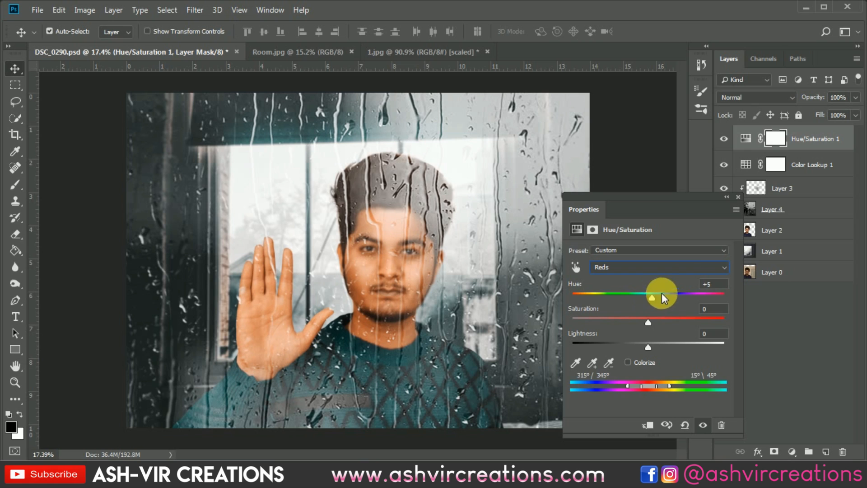
left_click(720, 284)
type("0")
key("Up")
key("Up")
key("Up")
key("Up")
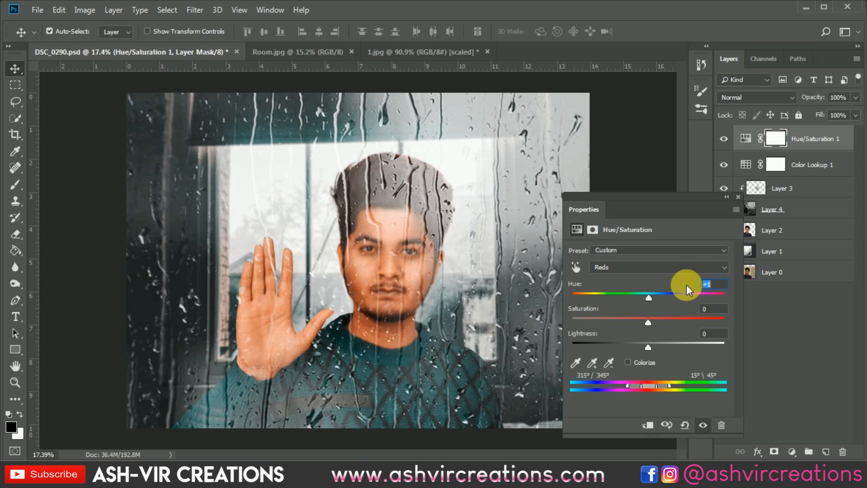
left_click_drag(648, 323, 653, 348)
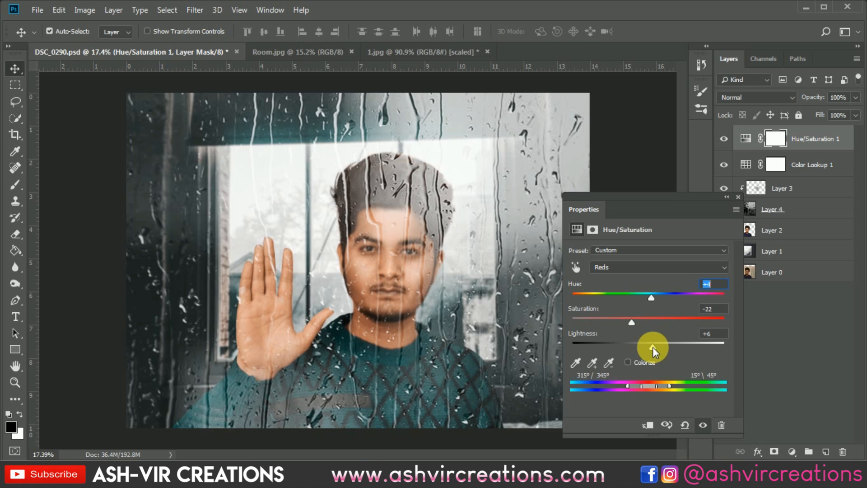
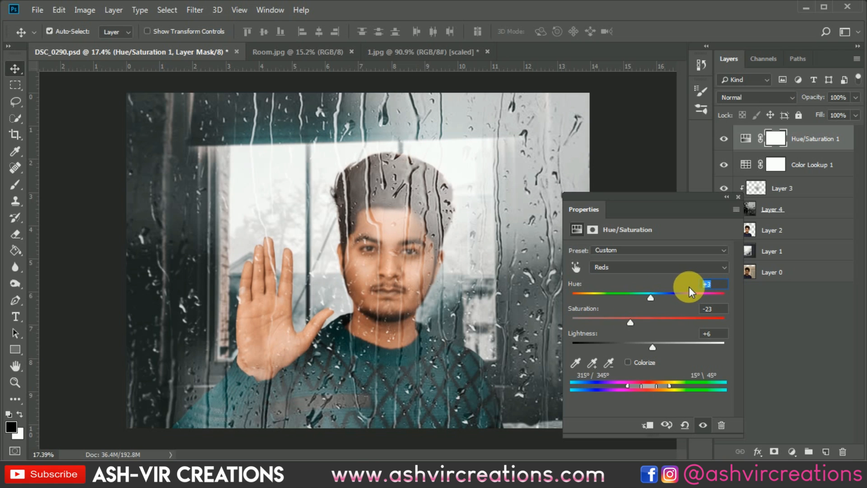
left_click(736, 195)
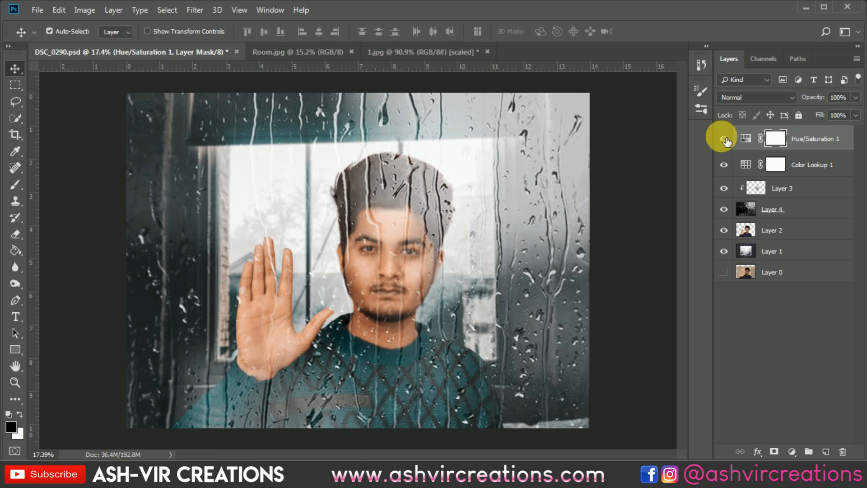
Examine the skin tones on the man's face and hand up close, then compare the image with and without Hue/Saturation 1
key("ctrl+plus")
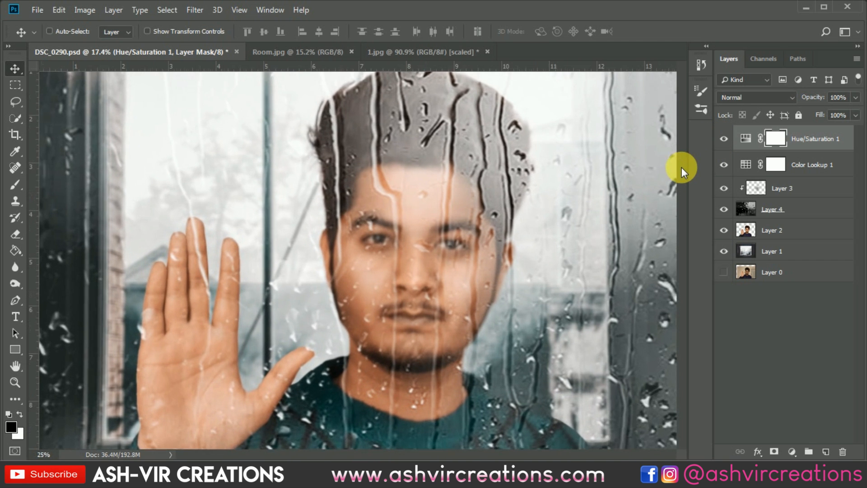
key("ctrl+plus")
left_click_drag(540, 230, 505, 220)
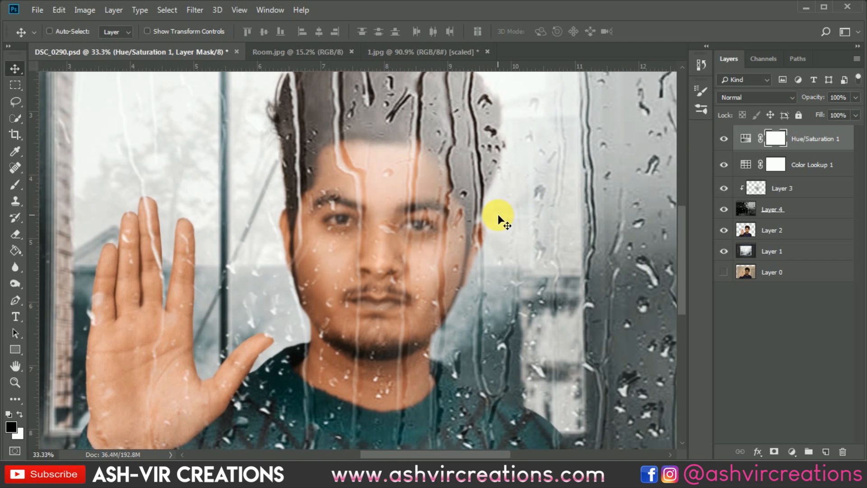
key("ctrl+minus")
key("ctrl+minus")
key("ctrl+minus")
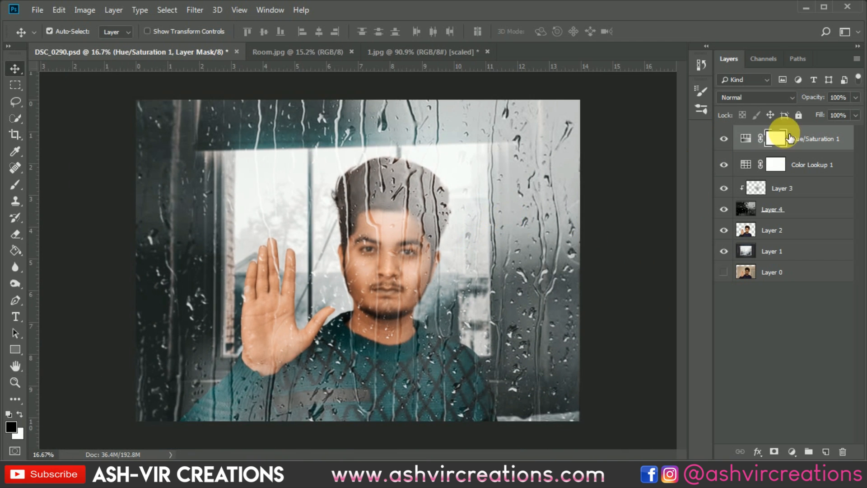
left_click(724, 138)
left_click(724, 138)
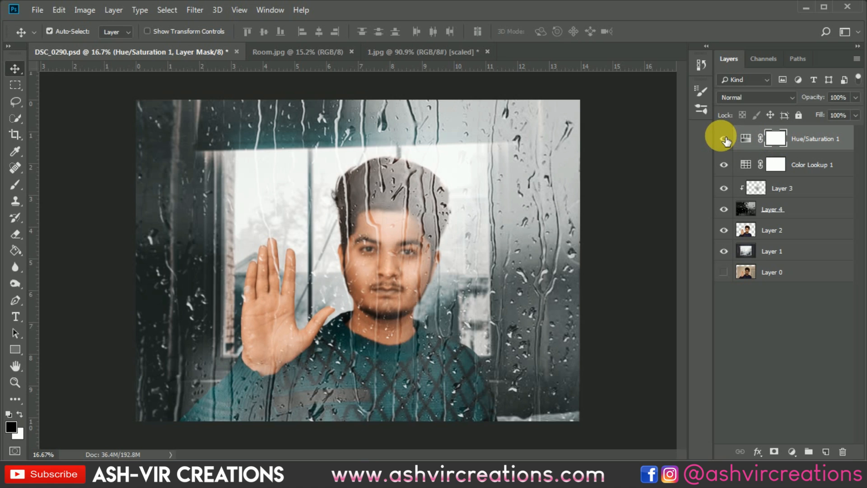
Try shifting the Master hue of Hue/Saturation 1 to +1, and return it to 0
double_click(752, 141)
left_click(643, 267)
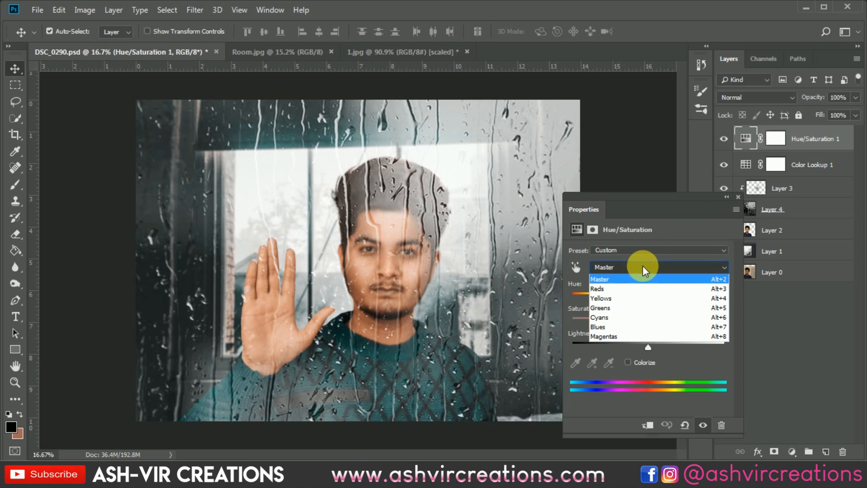
left_click(644, 268)
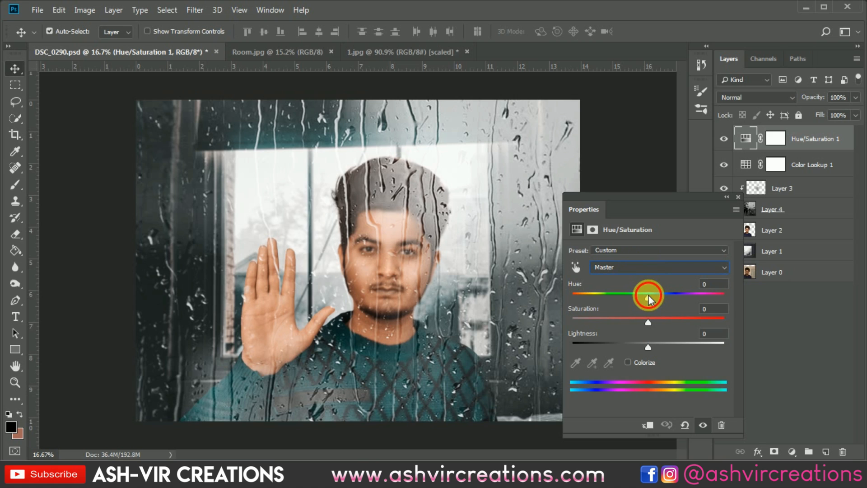
left_click_drag(649, 295, 649, 297)
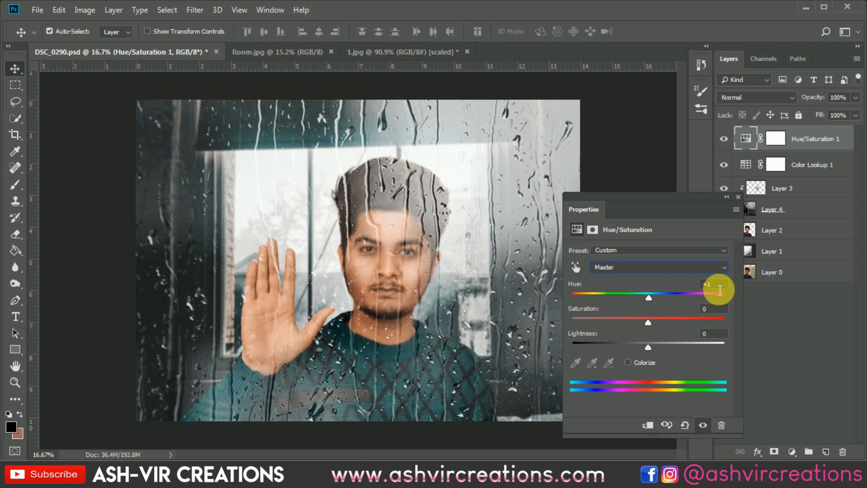
left_click_drag(719, 287, 676, 283)
type("0")
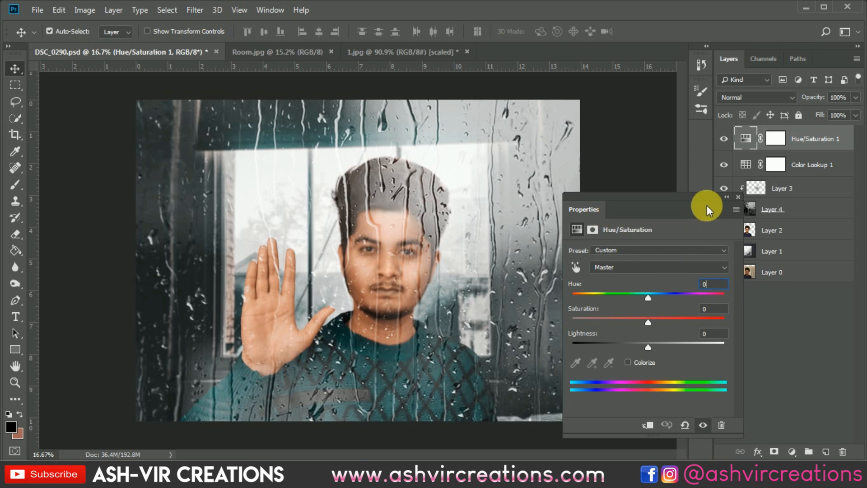
left_click(738, 197)
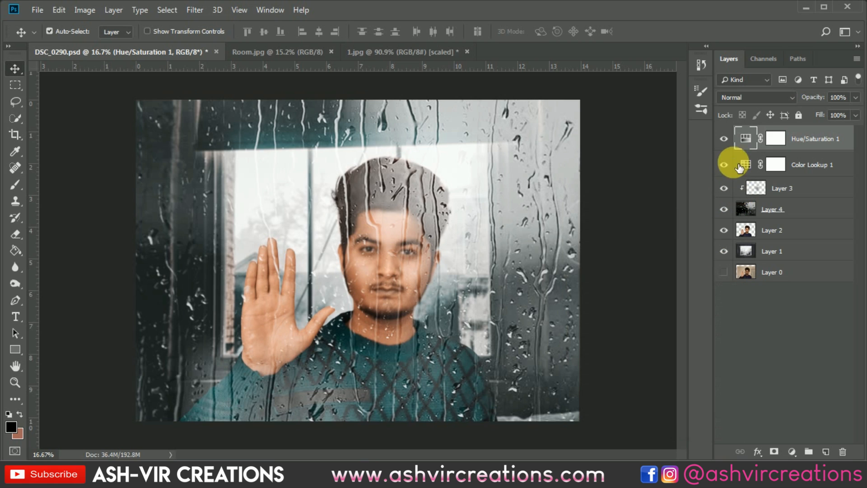
Compare the image with and without Hue/Saturation 1, leaving the adjustment shown
left_click(725, 140)
left_click(725, 140)
left_click(725, 140)
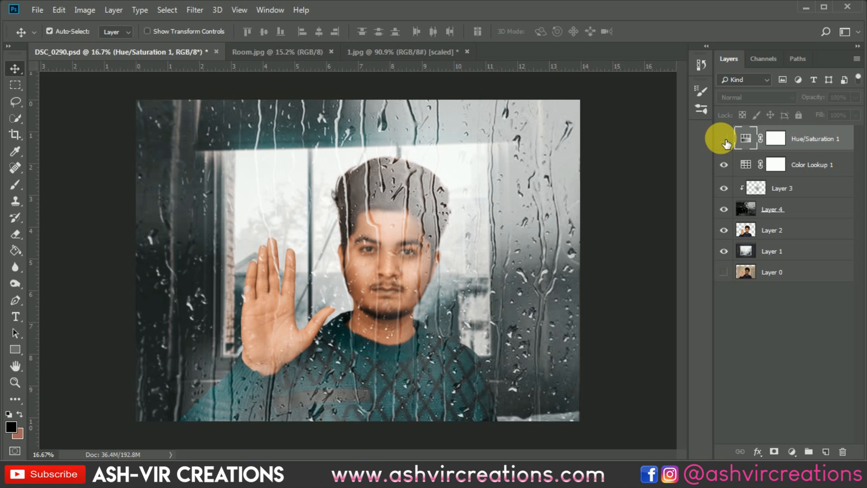
left_click(725, 140)
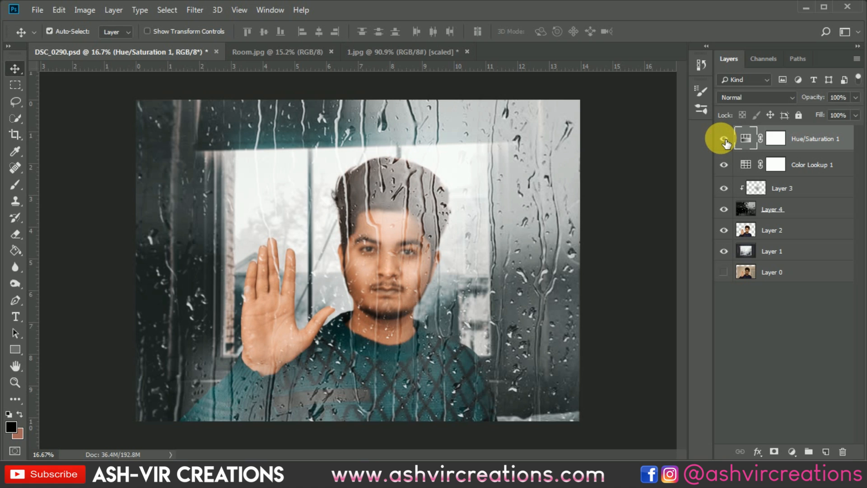
Try merging all layers from Hue/Saturation 1 down to Layer 1, and undo the merge
left_click(785, 252, "shift")
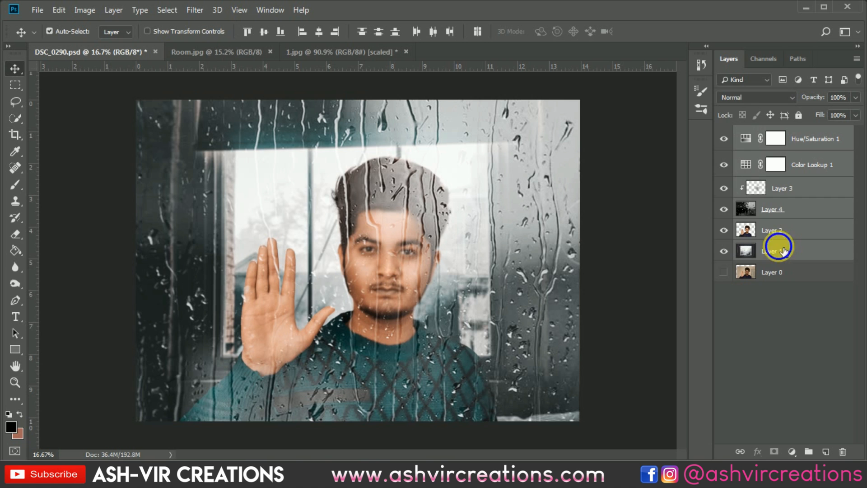
right_click(784, 251)
left_click(649, 353)
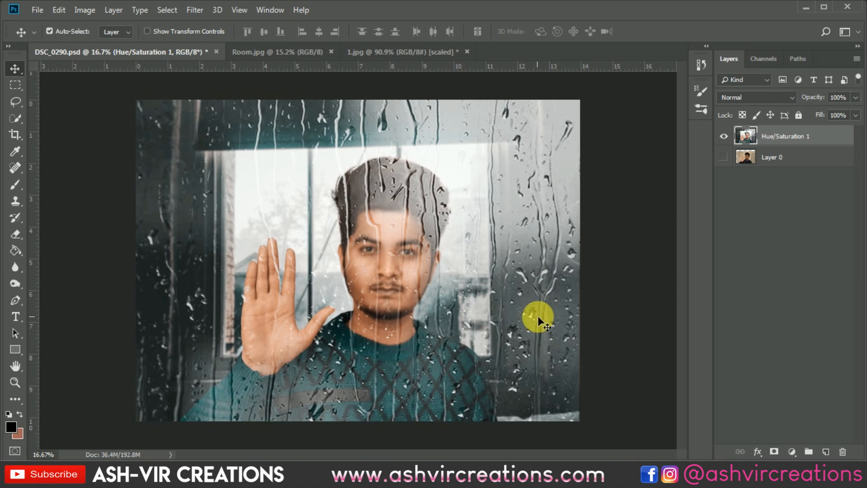
scroll(449, 374, "up", 6)
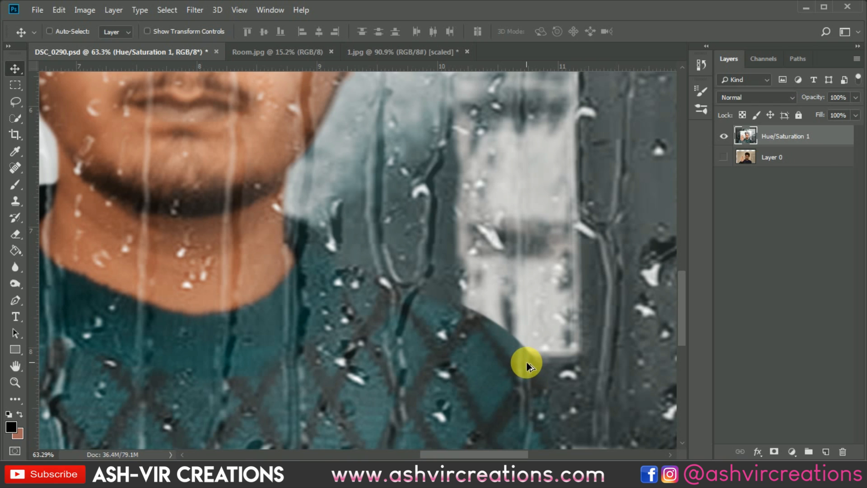
key("ctrl+z")
Soften the sweater's cutout edge along the shoulder on Layer 2 using the Blur tool with a 58 px brush at 100% strength
left_click(784, 233)
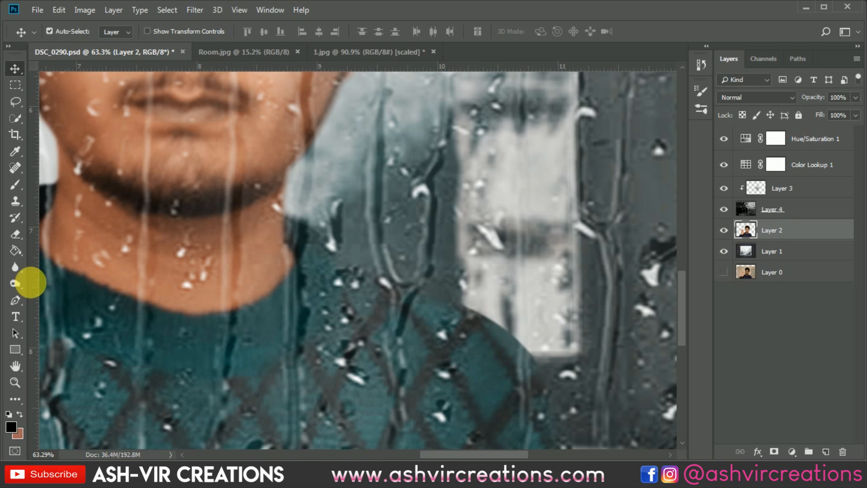
left_click(16, 267)
right_click(484, 307)
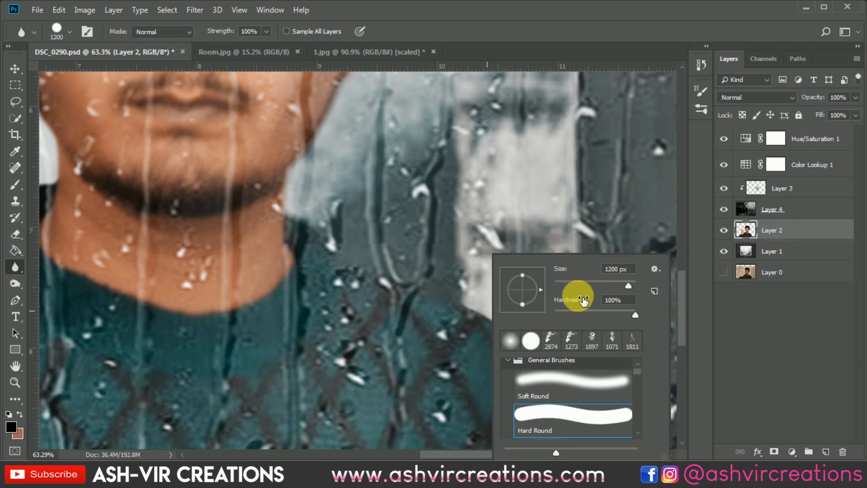
left_click_drag(575, 294, 580, 294)
mouse_move(472, 289)
left_mouse_down()
mouse_move(501, 317)
mouse_move(483, 307)
mouse_move(541, 351)
mouse_move(549, 370)
left_mouse_up()
scroll(494, 294, "down", 3)
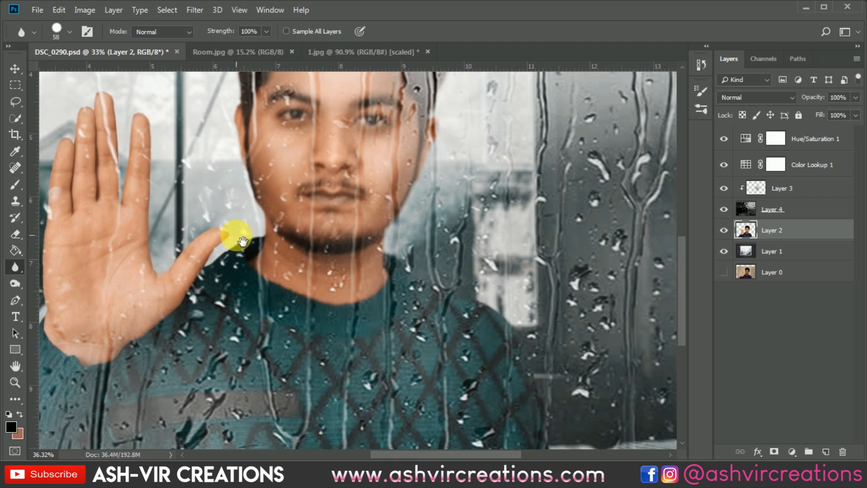
scroll(236, 236, "up", 3)
mouse_move(237, 274)
left_mouse_down()
mouse_move(200, 302)
mouse_move(252, 258)
mouse_move(290, 251)
mouse_move(287, 241)
mouse_move(482, 206)
left_mouse_up()
scroll(280, 235, "down", 3)
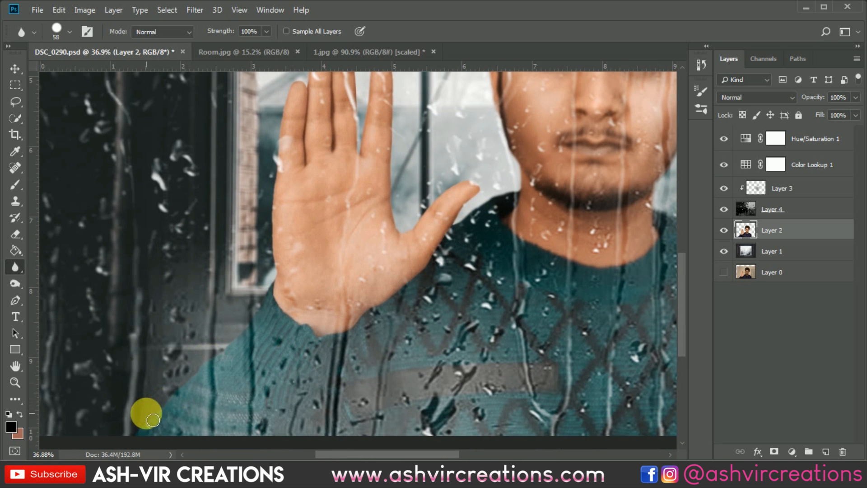
scroll(158, 370, "down", 3)
scroll(158, 370, "down", 1)
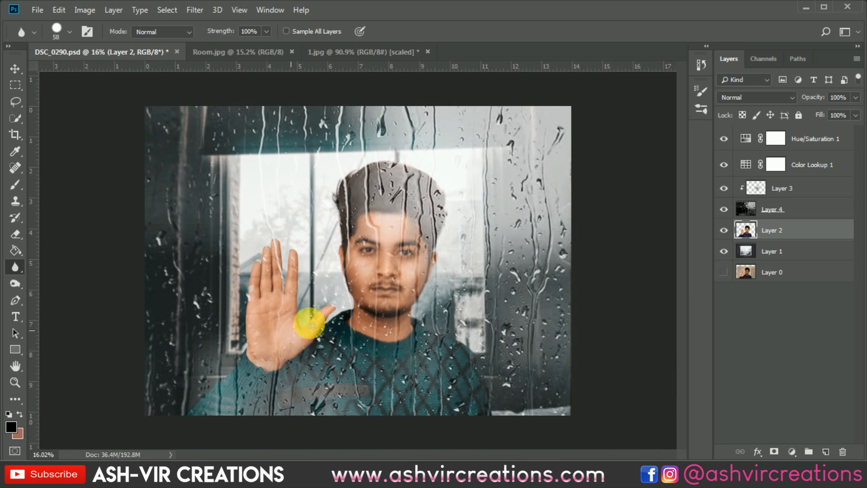
key("v")
scroll(500, 236, "up", 1)
scroll(500, 233, "down", 1)
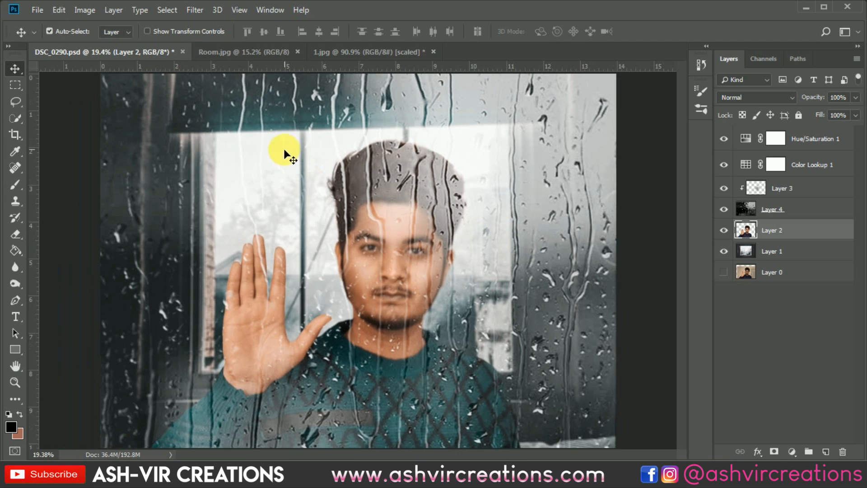
left_click(204, 11)
mouse_move(226, 227)
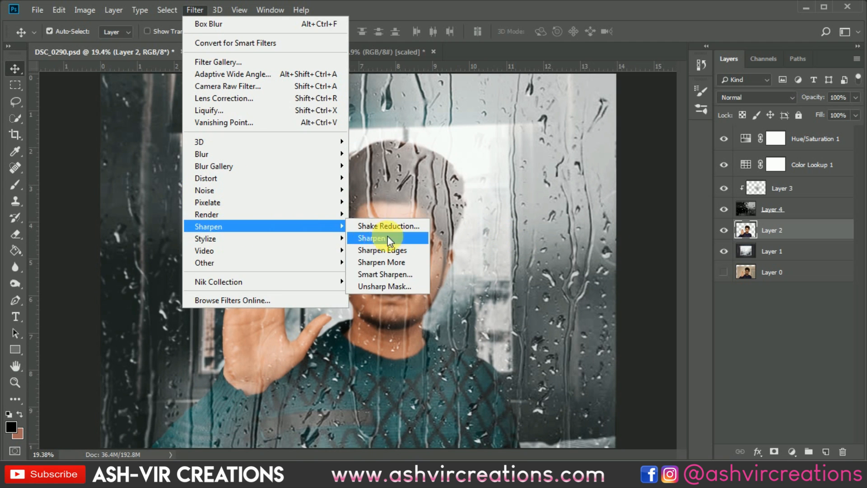
left_click(384, 286)
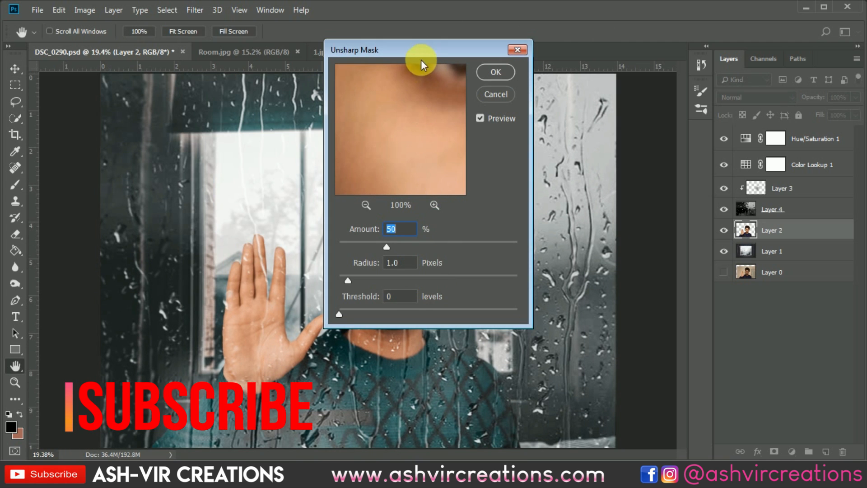
left_click_drag(421, 60, 614, 78)
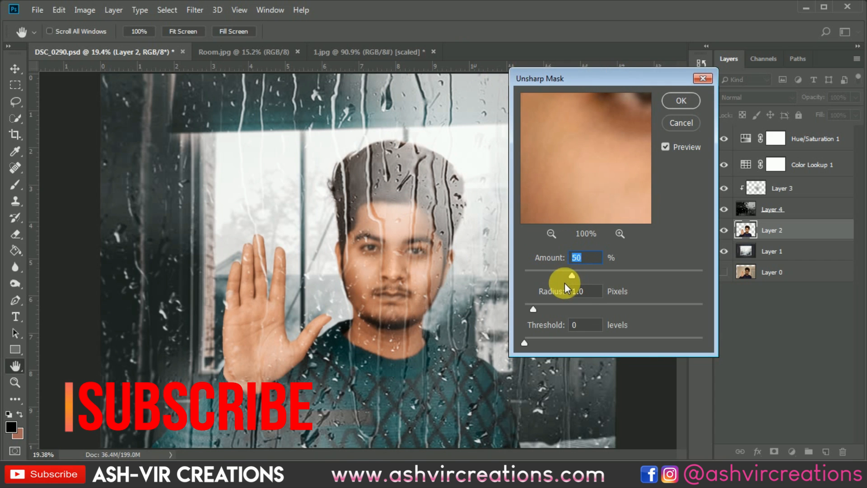
left_click_drag(540, 306, 551, 304)
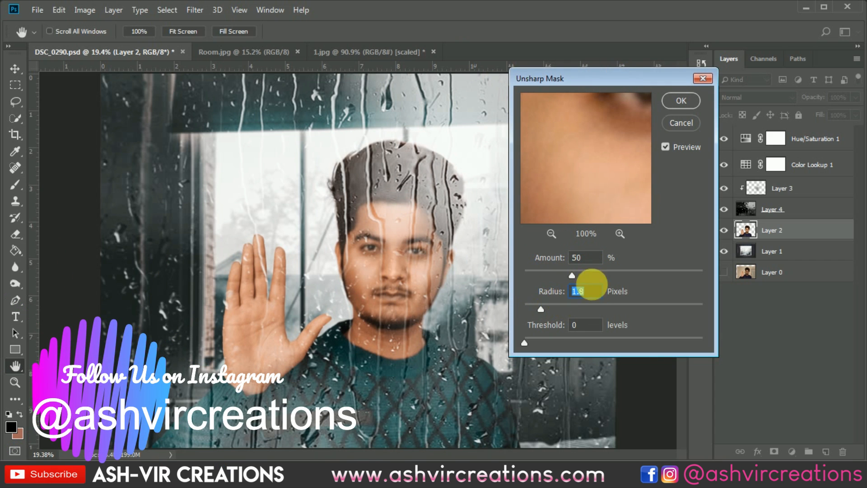
left_click(681, 120)
Duplicate Layer 2 within DSC_0290.psd as Layer 2 copy
right_click(776, 229)
left_click(666, 68)
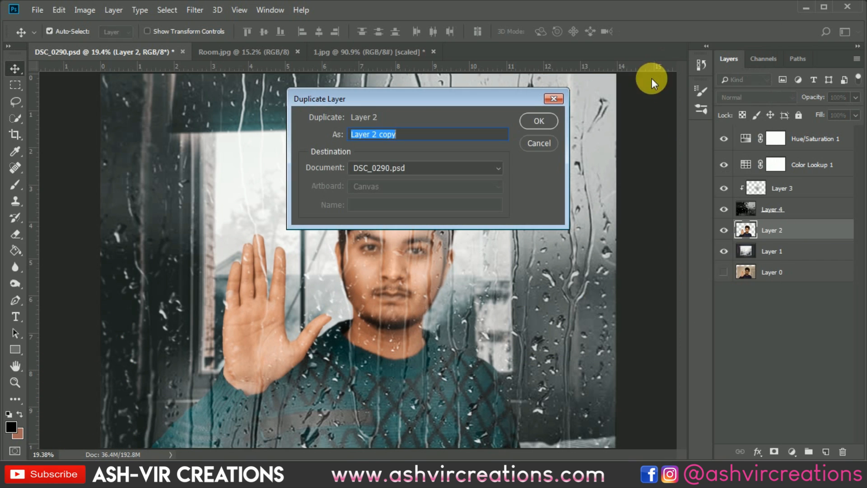
left_click(533, 120)
Sharpen Layer 2 copy using Unsharp Mask with an amount of 67%
left_click(195, 10)
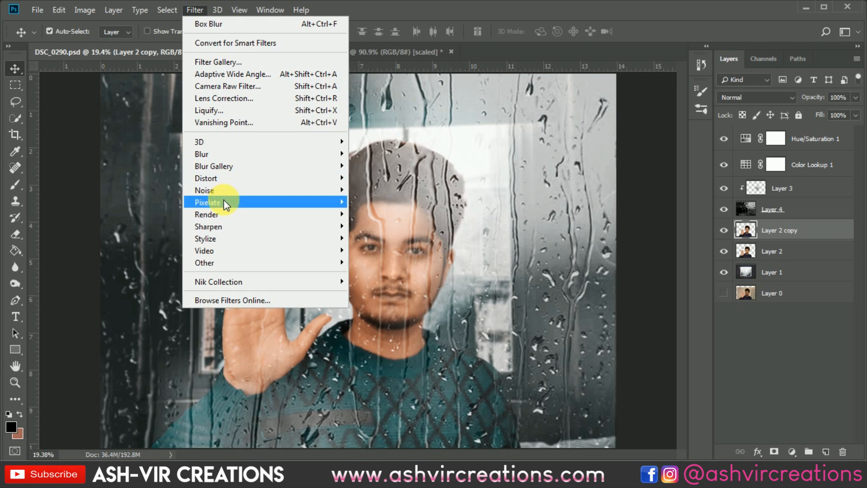
mouse_move(316, 226)
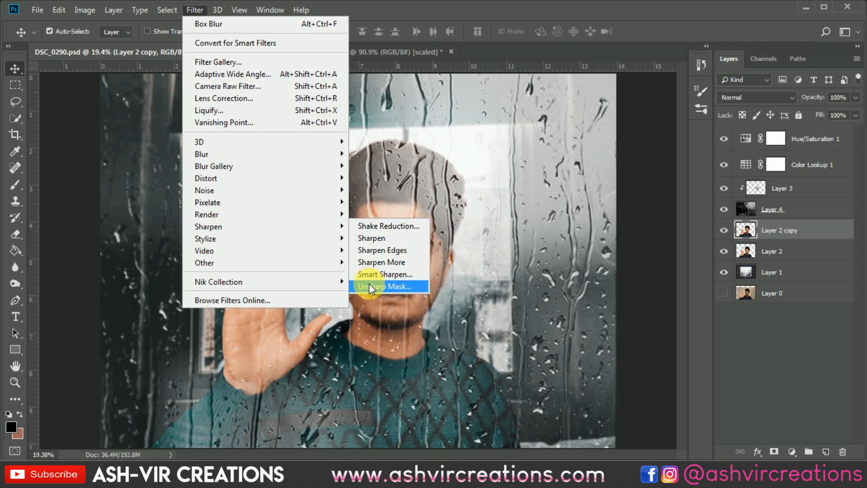
left_click(370, 284)
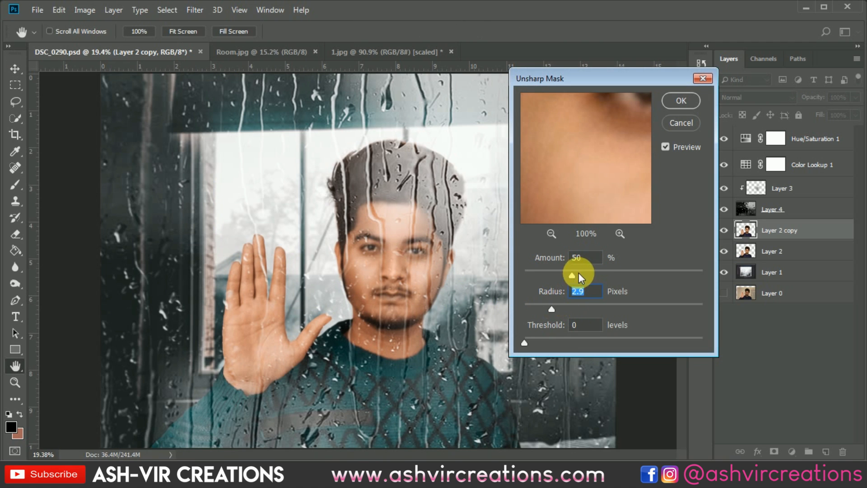
left_click(562, 308)
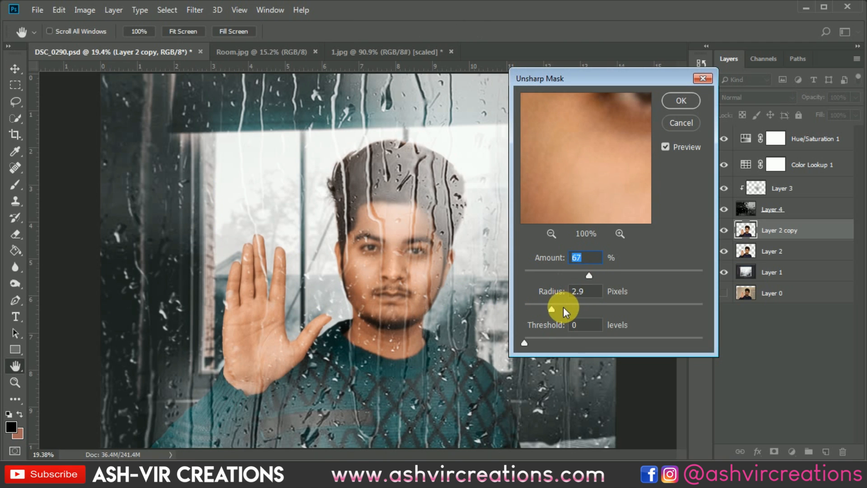
left_click(680, 101)
key("v")
scroll(295, 308, "up", 1)
left_click_drag(295, 308, 342, 256)
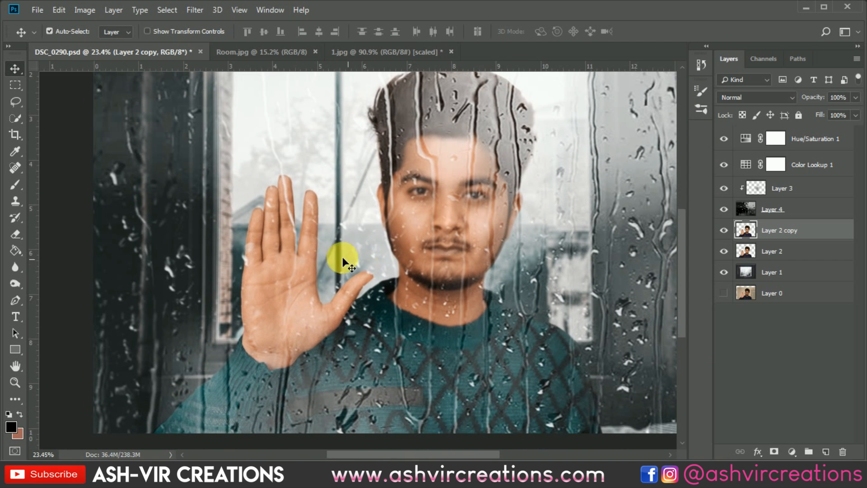
Select the man's raised hand and forearm on Layer 2 copy with a loose Lasso outline around them
left_click(15, 102)
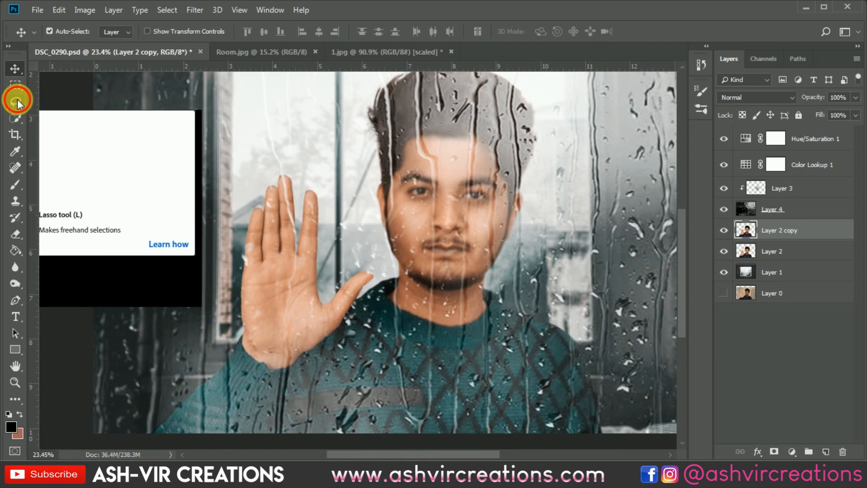
left_click(193, 149)
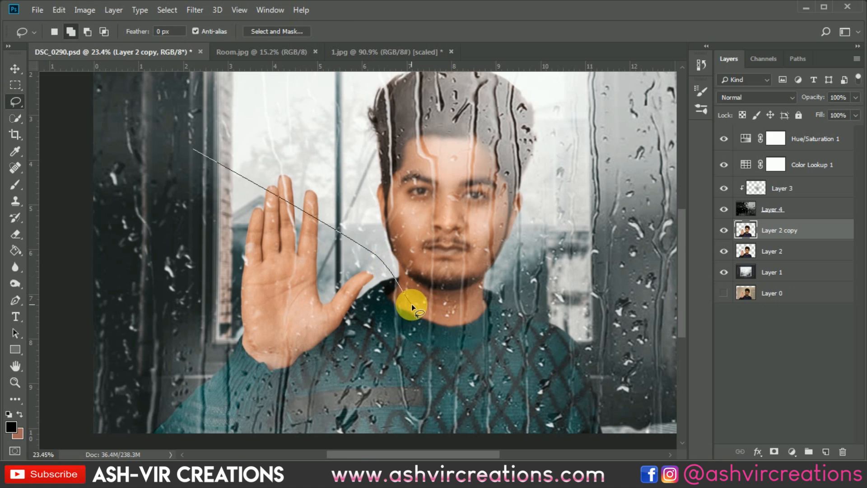
left_click_drag(412, 305, 411, 305)
key("ctrl+d")
mouse_move(197, 189)
left_mouse_down()
mouse_move(206, 161)
mouse_move(356, 221)
mouse_move(399, 352)
left_mouse_up()
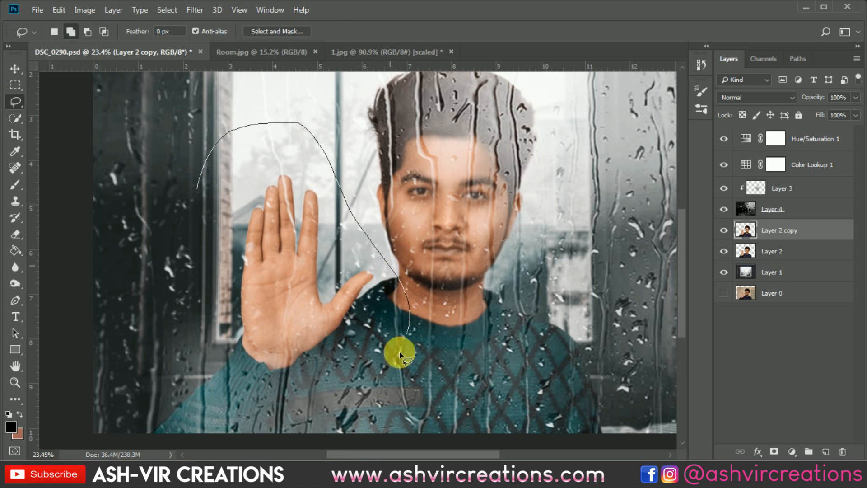
mouse_move(275, 432)
left_mouse_down()
mouse_move(124, 452)
mouse_move(136, 293)
mouse_move(169, 200)
left_mouse_up()
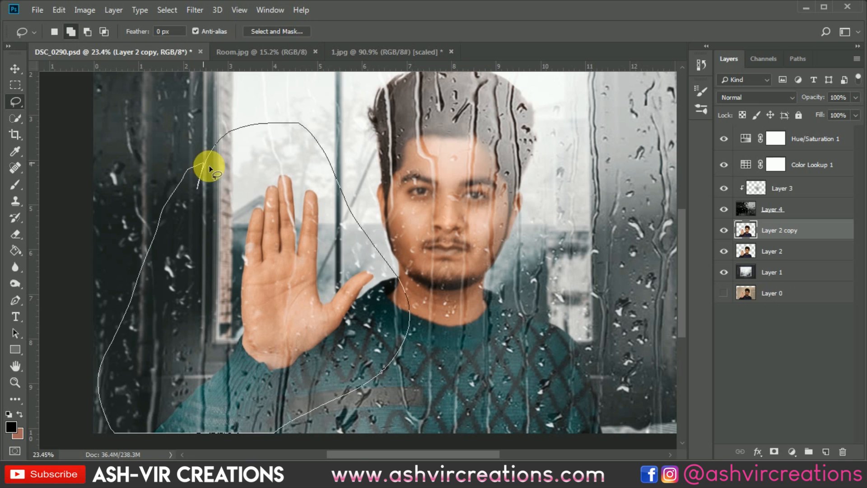
left_click_drag(210, 165, 204, 168)
Copy the selected hand and forearm to a new layer, and delete Layer 2 copy
right_click(289, 216)
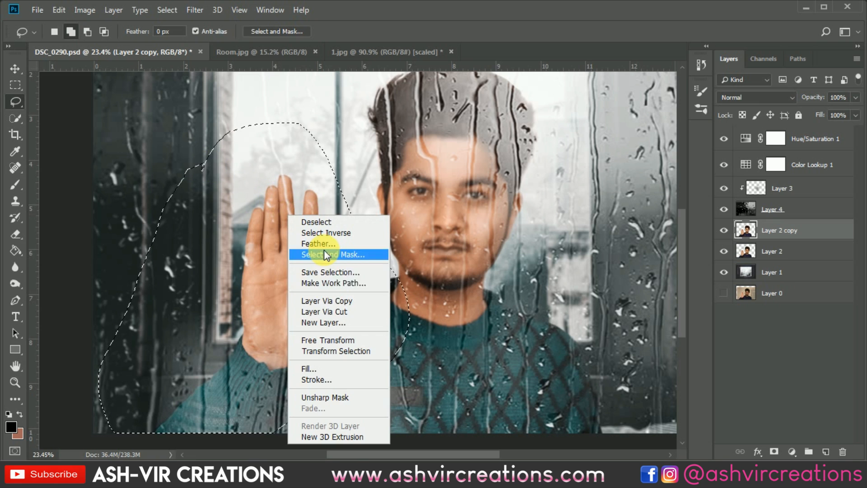
left_click(331, 305)
left_click(775, 251)
key("Delete")
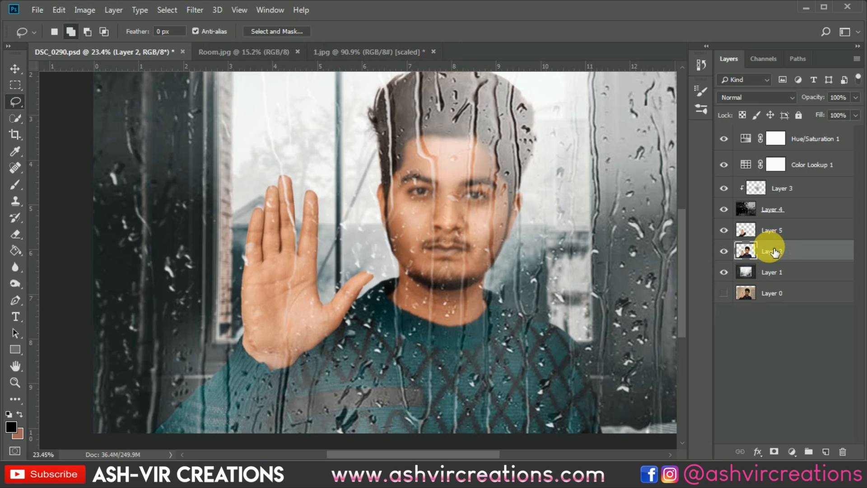
Erase part of Layer 5's leftover area beside the neck with a soft 165 px Eraser, using its outline as a check
left_click(750, 231)
left_click(744, 230, "ctrl")
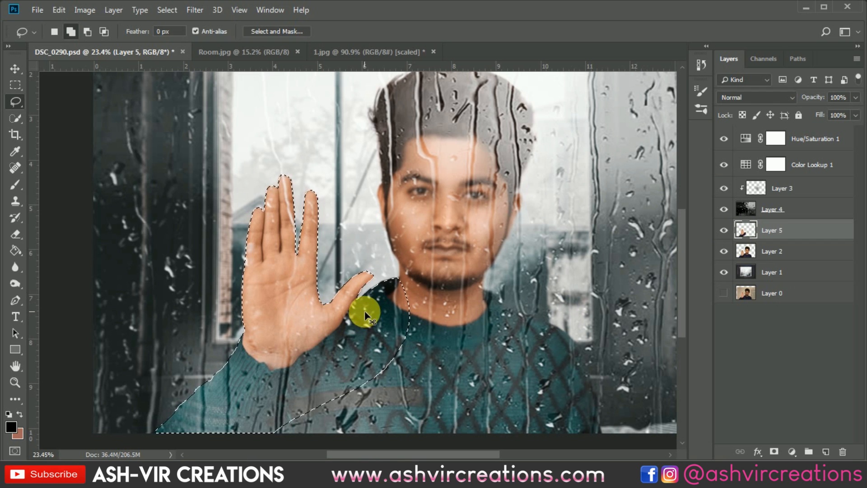
key("ctrl+d")
left_click(16, 234)
right_click(451, 333)
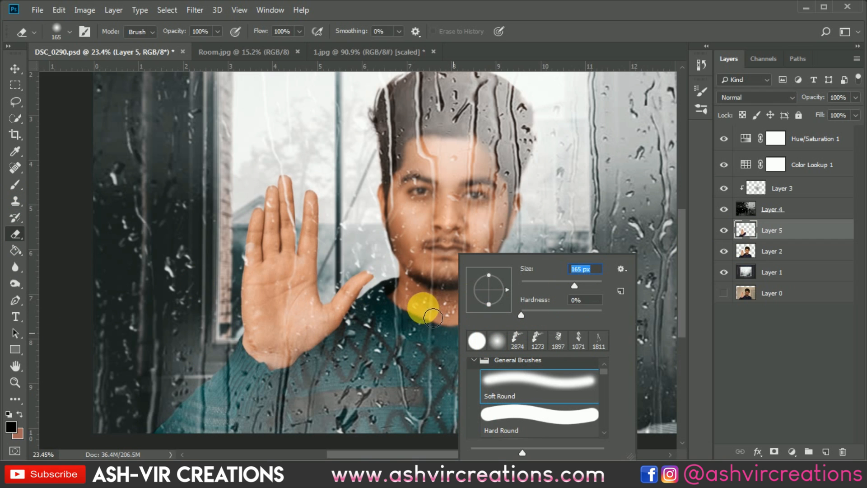
left_click(421, 311)
left_click(744, 244, "ctrl")
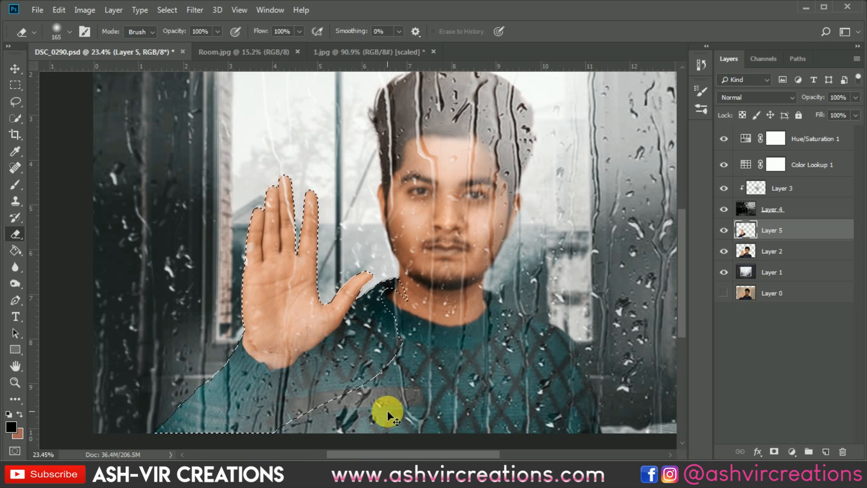
key("ctrl+d")
Compare the raised hand up close with and without the sharpened Layer 5
key("v")
scroll(581, 268, "down", 2)
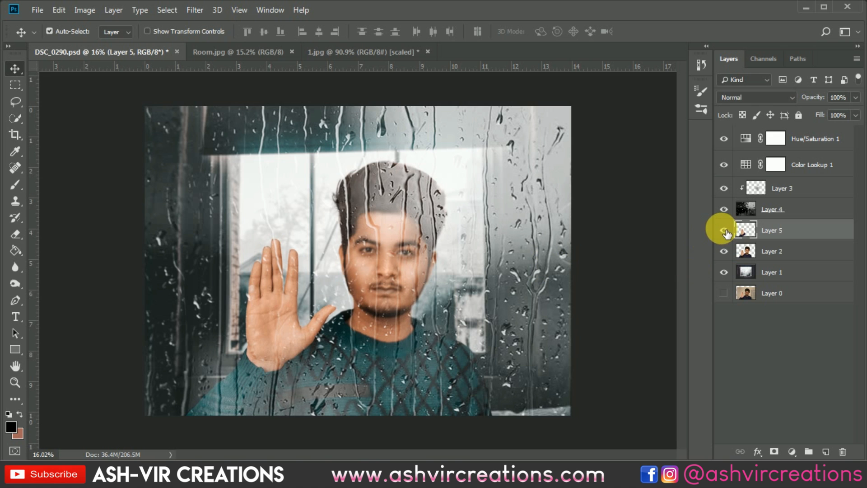
scroll(329, 300, "up", 5)
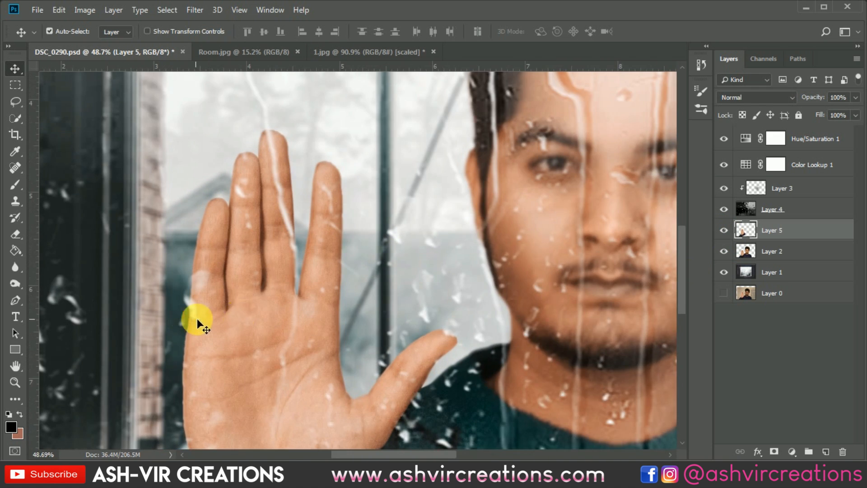
left_click(724, 231)
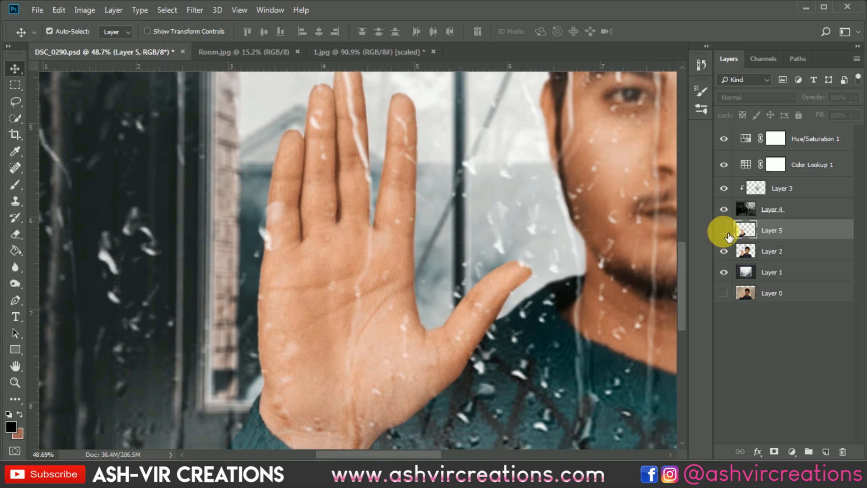
left_click(724, 231)
left_click(724, 230)
left_click(724, 231)
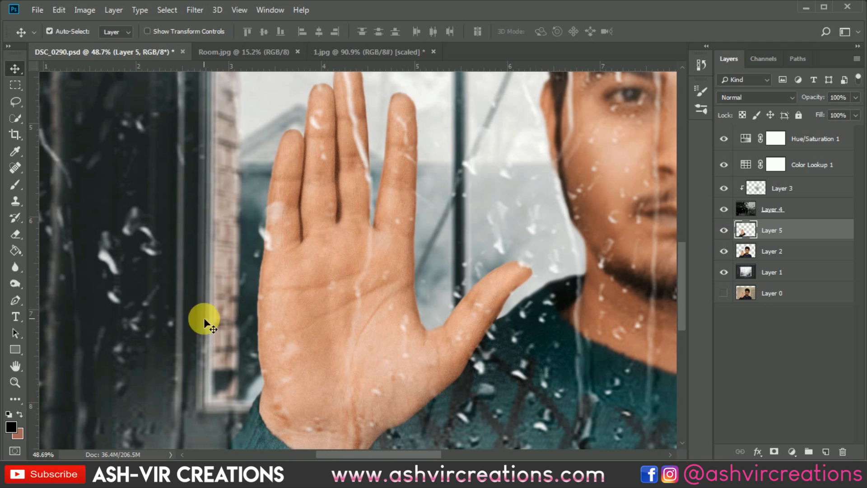
Soften the outer edges of the raised hand on Layer 5 with the soft 165 px Eraser
left_click(16, 235)
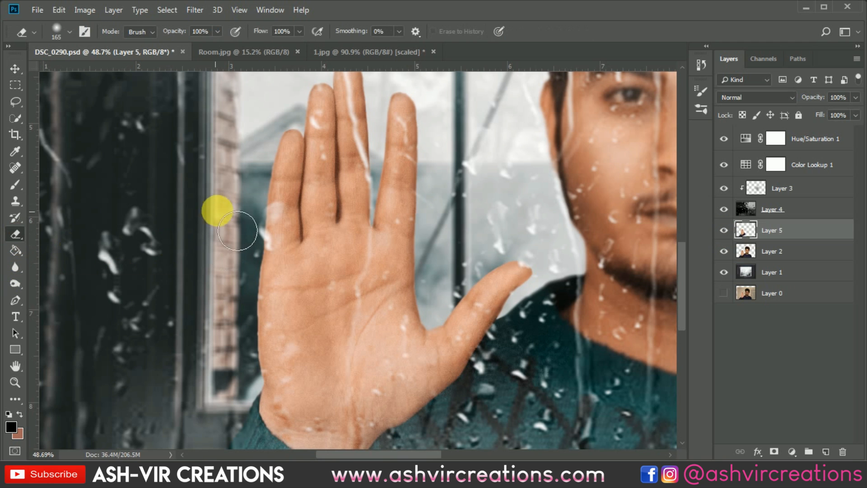
mouse_move(271, 248)
left_mouse_down()
mouse_move(271, 342)
mouse_move(261, 271)
left_mouse_up()
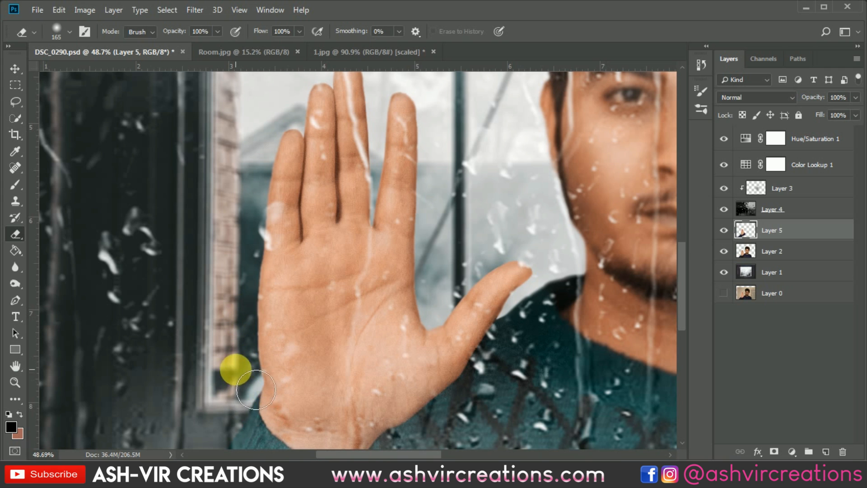
mouse_move(231, 191)
left_mouse_down()
mouse_move(224, 310)
mouse_move(225, 291)
left_mouse_up()
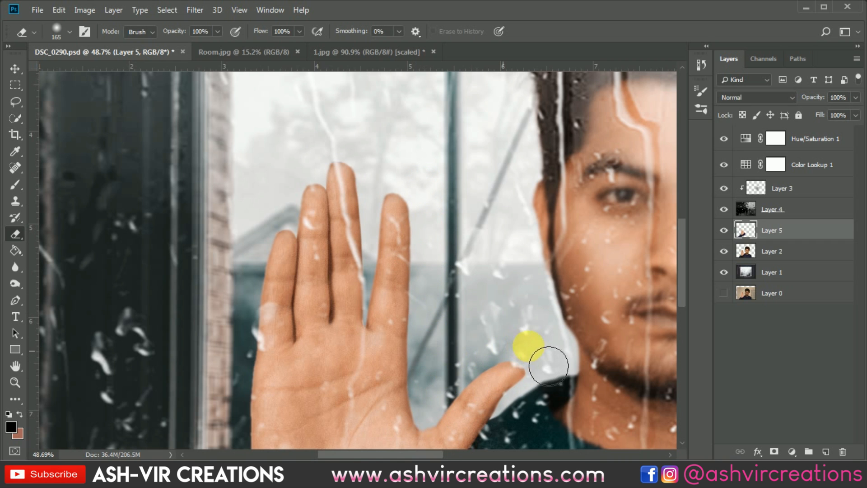
scroll(524, 343, "down", 3)
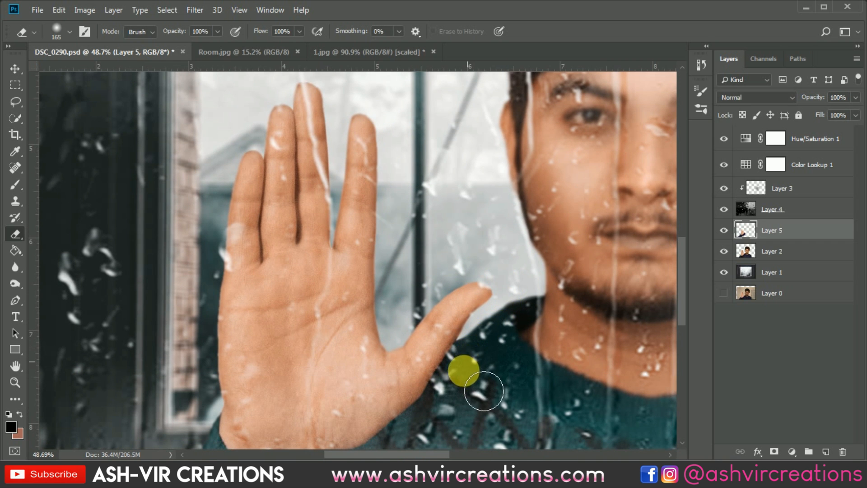
Check the erased hand edges by toggling Layer 5's visibility, both close up and across the whole image
left_click(724, 231)
left_click(725, 232)
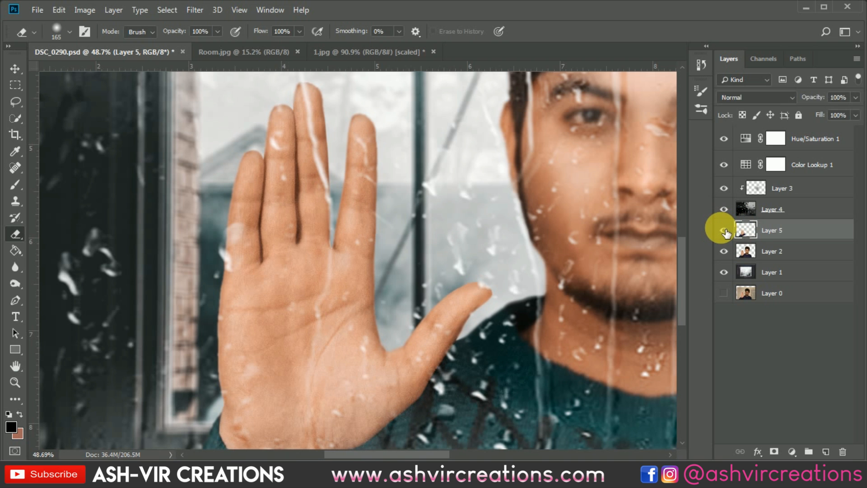
left_click(725, 232)
left_click(726, 231)
left_click(726, 232)
left_click(724, 231)
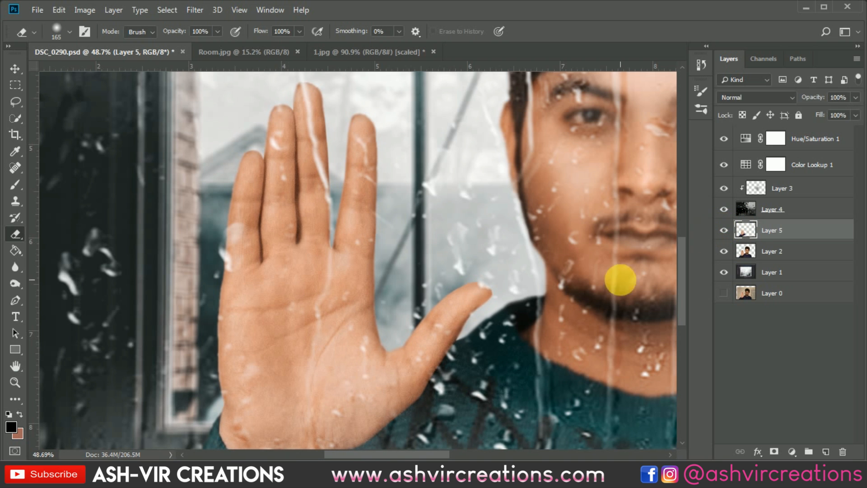
scroll(507, 363, "down", 5)
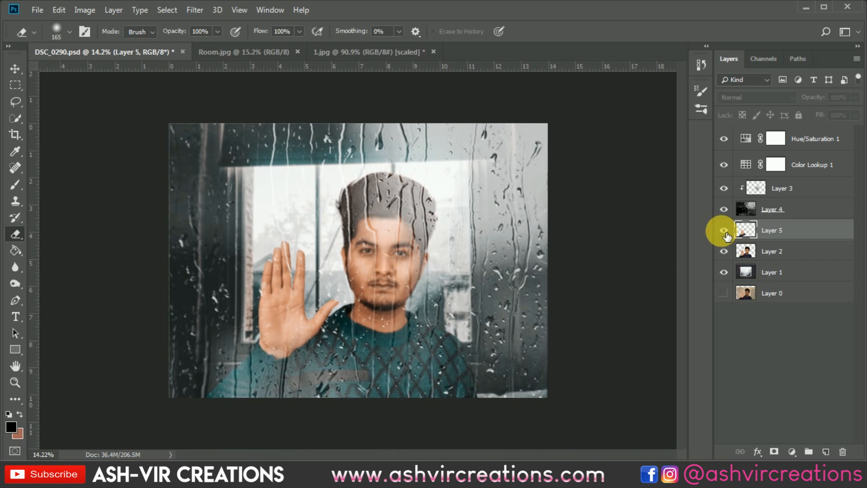
scroll(270, 316, "up", 1)
Merge all layers from Layer 1 up to Hue/Saturation 1 into one layer, keeping Layer 0 separate
key("v")
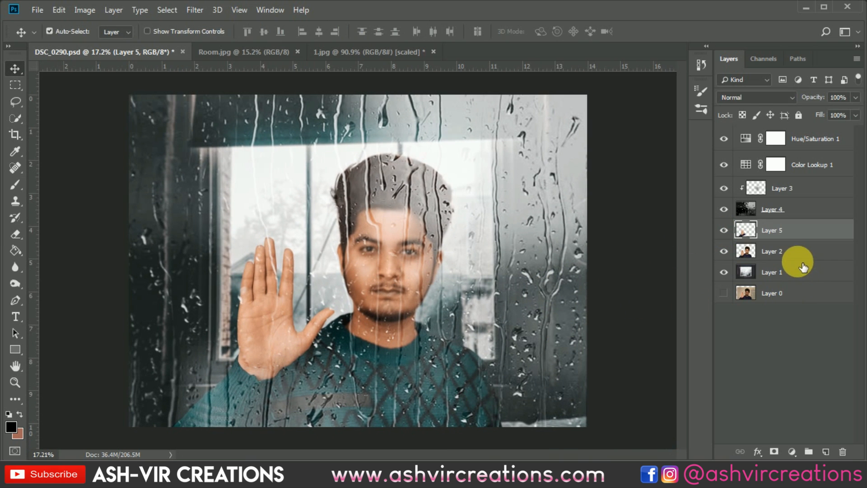
left_click(790, 271)
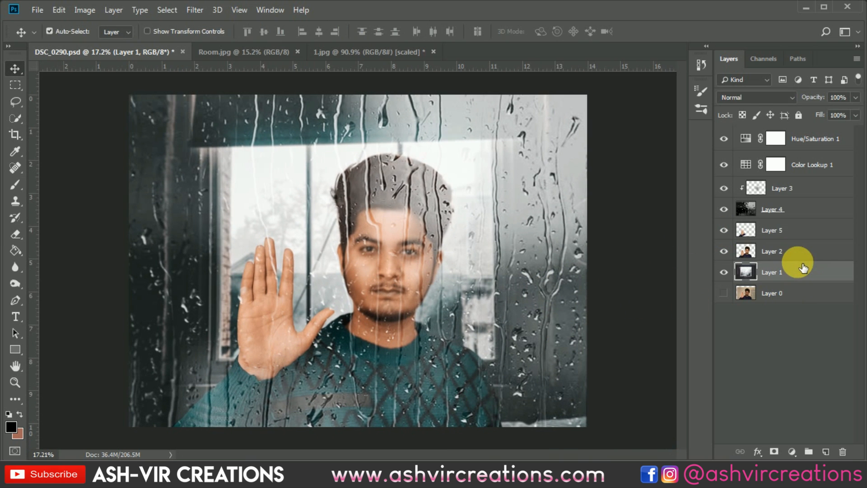
left_click(812, 140, "shift")
right_click(809, 137)
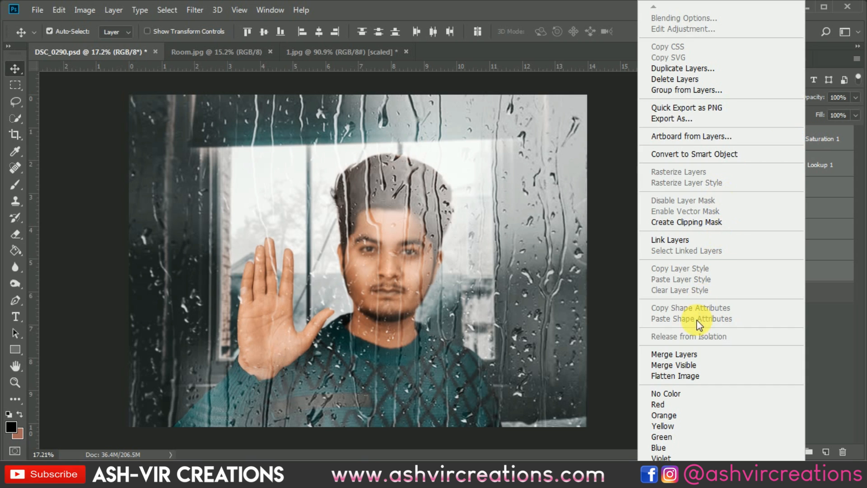
left_click(687, 351)
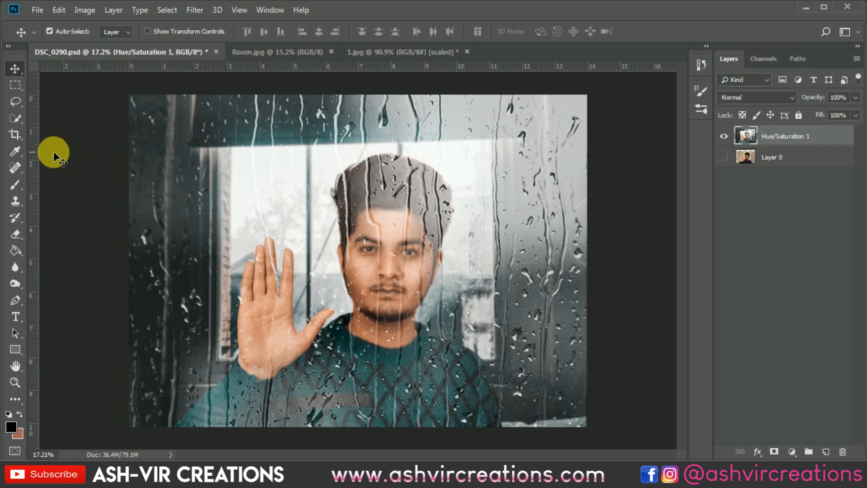
left_click(18, 134)
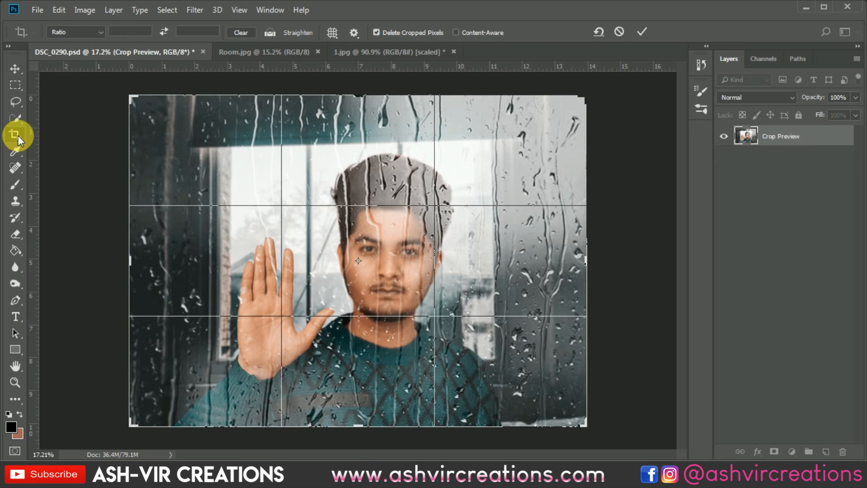
key("v")
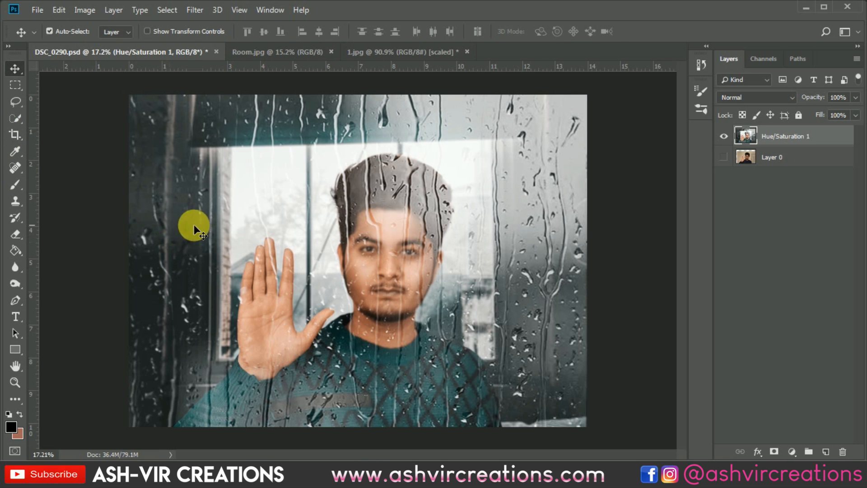
Make Layer 0 visible and select it, and briefly hide the merged layer to view the original photo
left_click(724, 157)
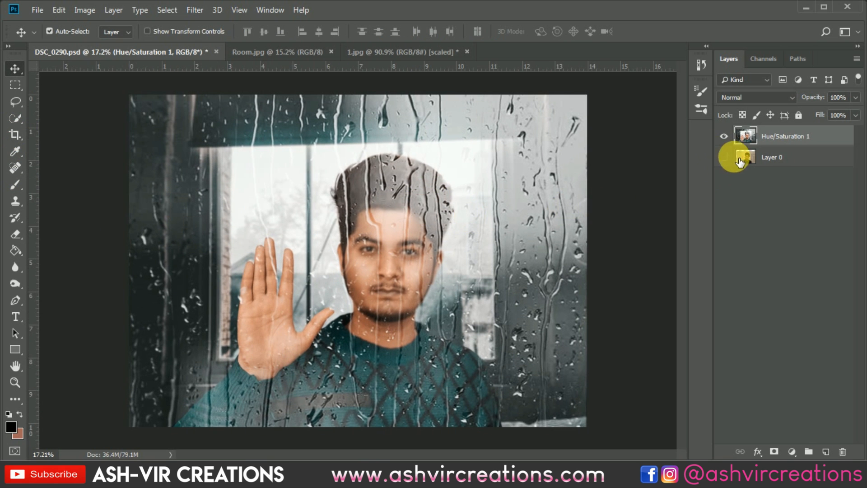
left_click(746, 157)
left_click(724, 137)
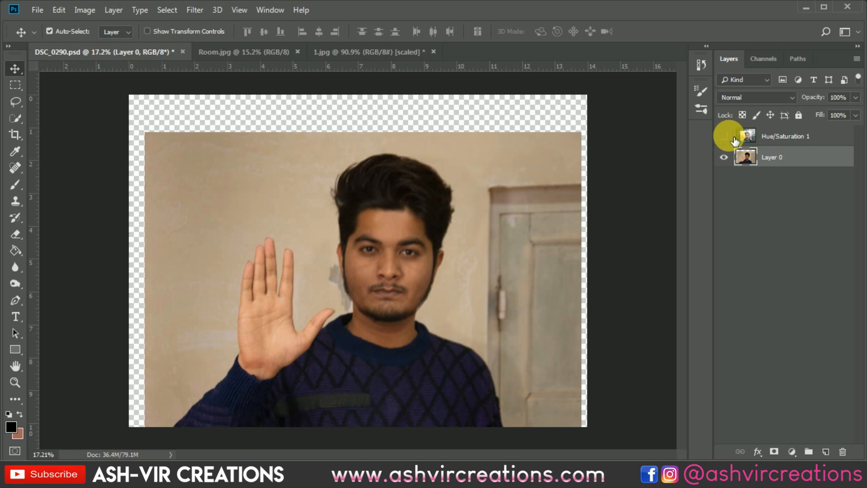
left_click(724, 137)
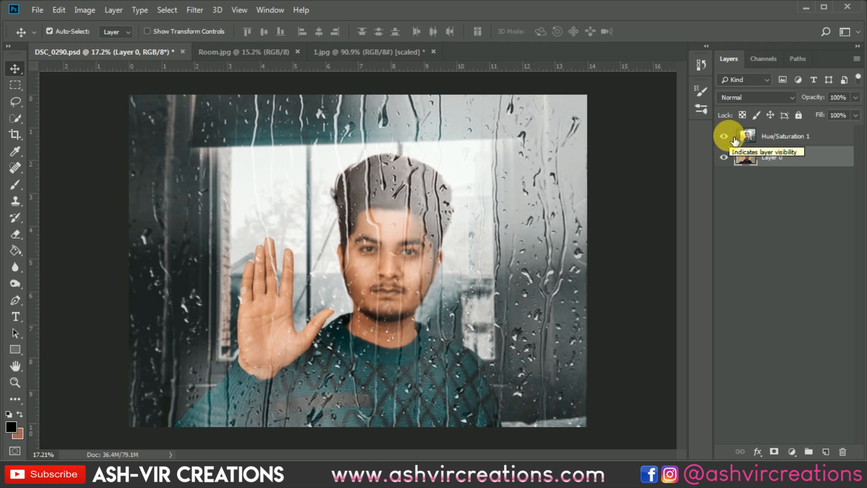
Compare the finished composite with the original photo by toggling the merged Hue/Saturation 1 layer's visibility
scroll(563, 216, "up", 1)
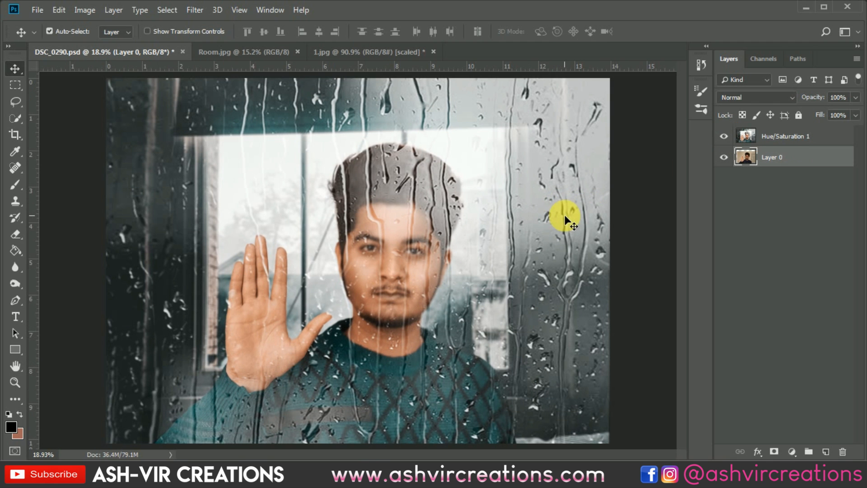
left_click(725, 137)
left_click(725, 136)
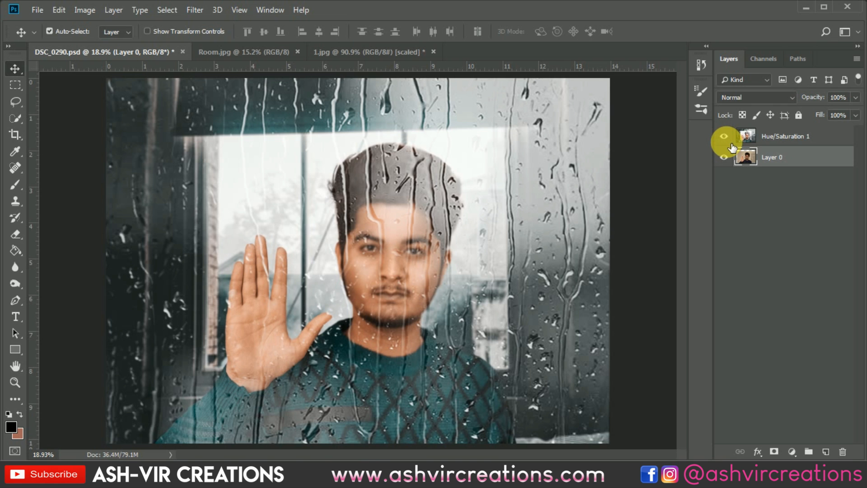
scroll(481, 221, "down", 1)
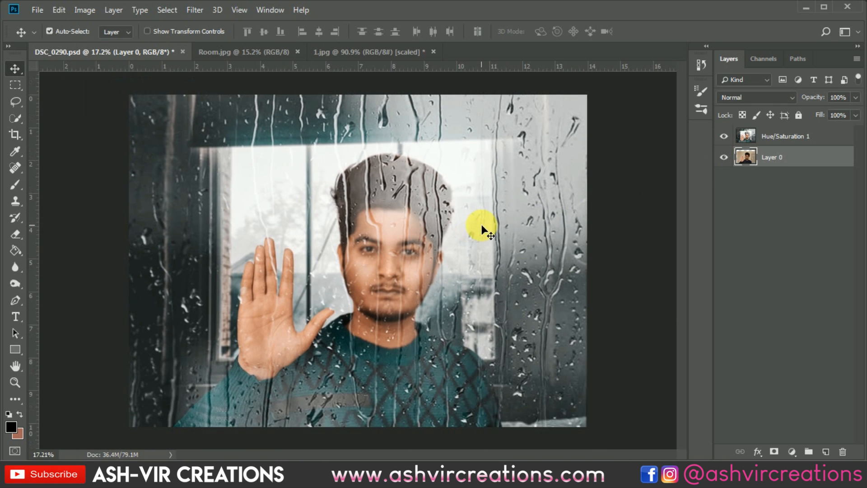
scroll(482, 225, "up", 1)
left_click(725, 137)
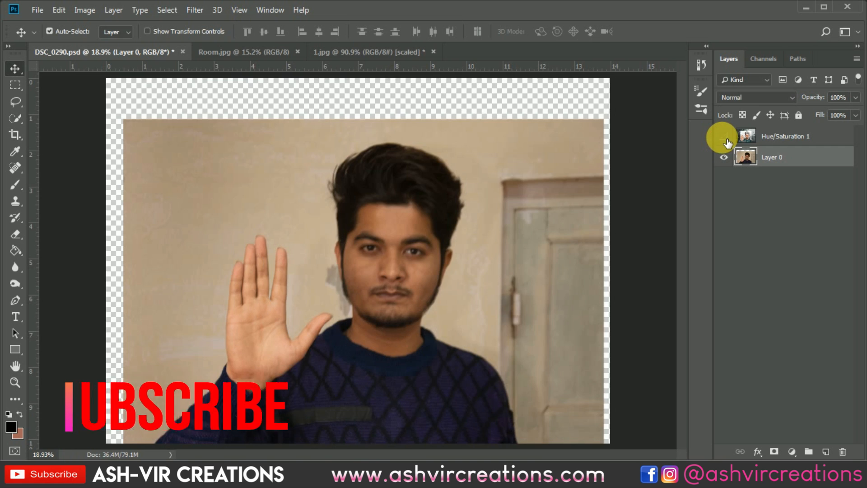
left_click(725, 137)
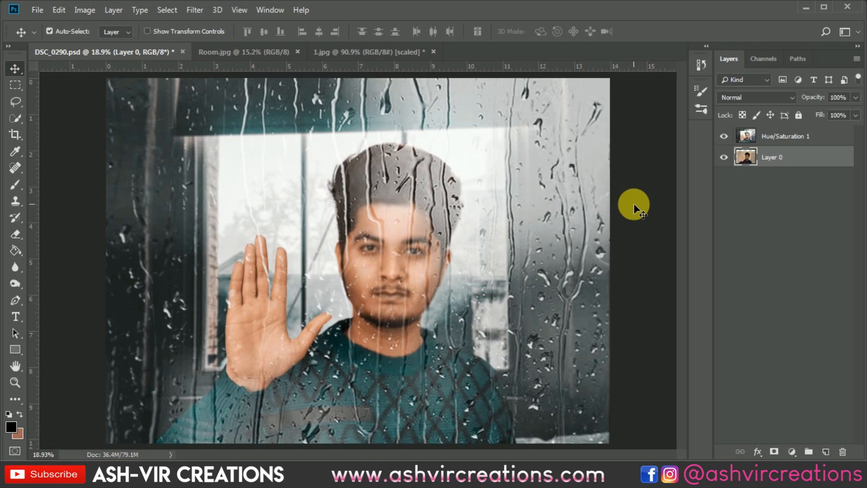
scroll(633, 210, "down", 1)
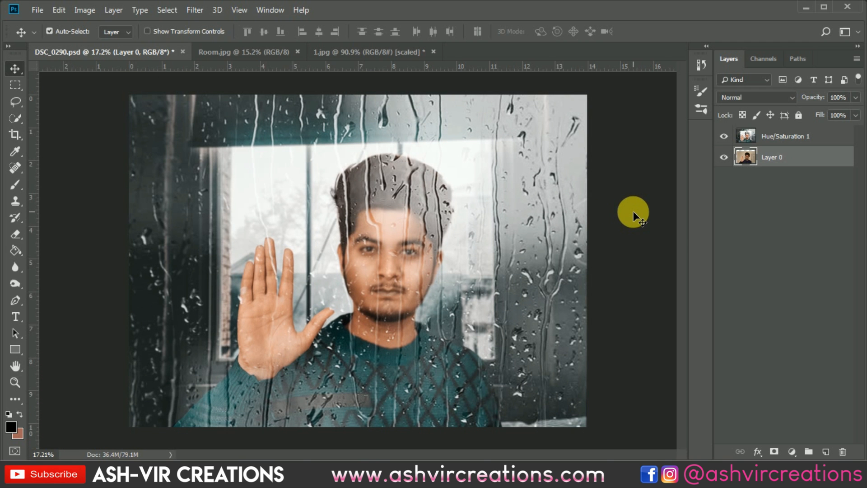